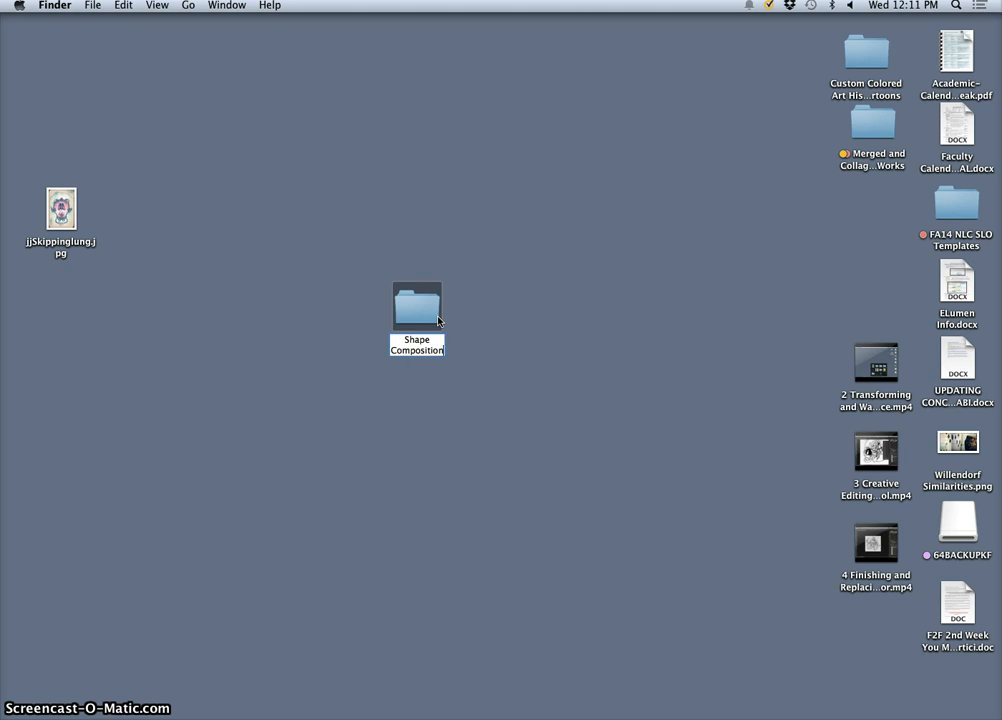
Finish naming the folder Shape Composition and move it to an open spot higher on the desktop
left_click(485, 308)
left_click_drag(435, 317, 496, 221)
left_click(553, 250)
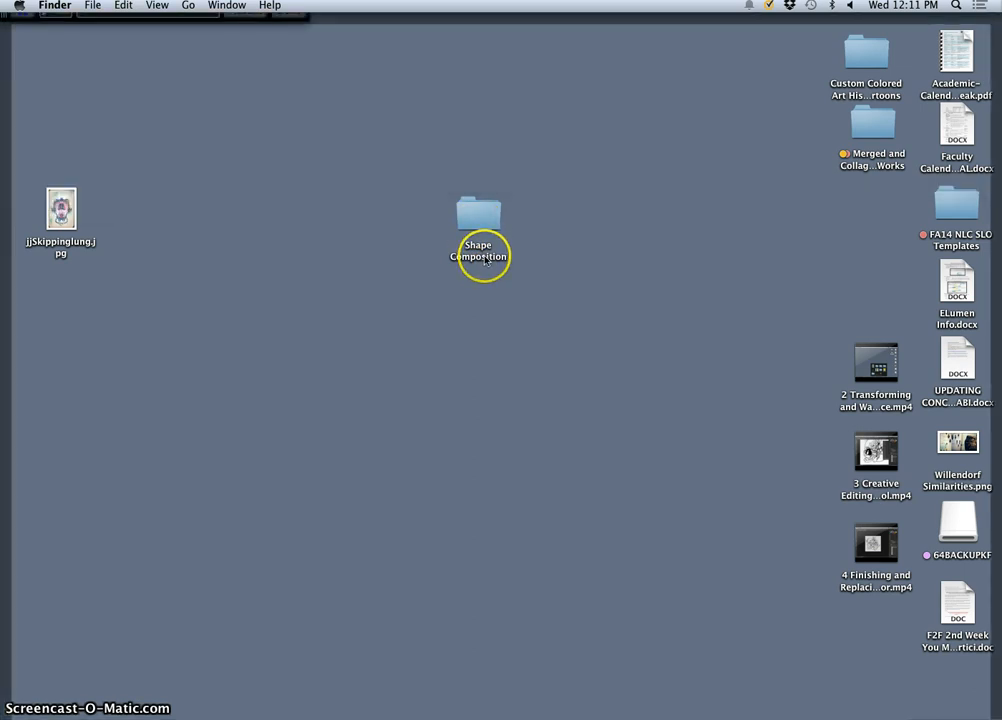
Switch to the New Tab window in Chrome and search Google for "james jean"
mouse_move(751, 717)
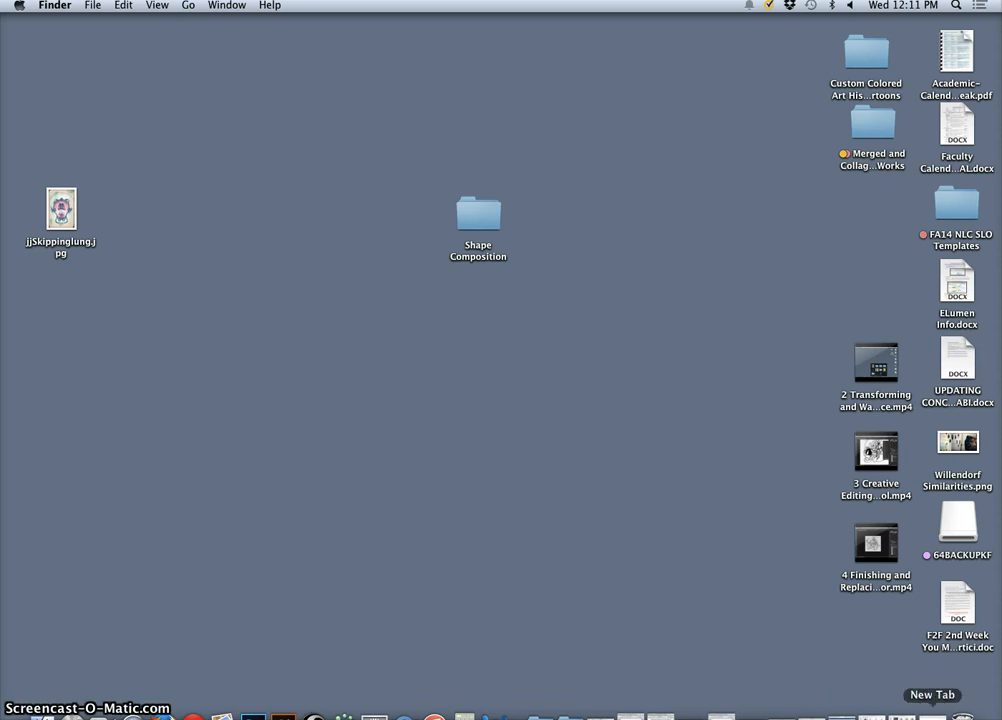
left_click(932, 712)
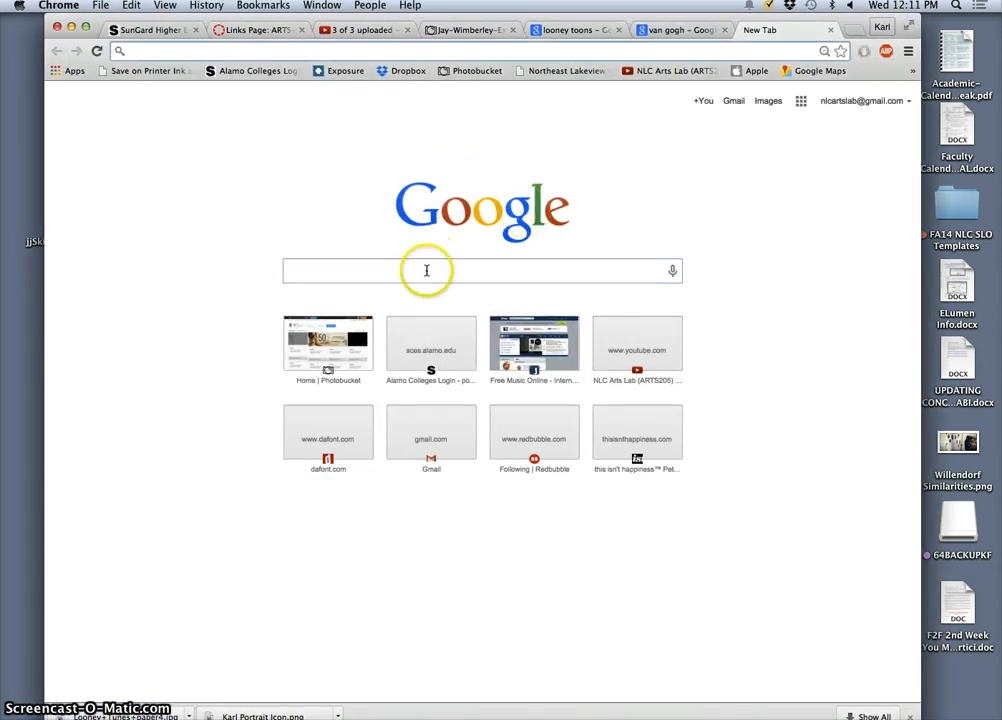
left_click(426, 270)
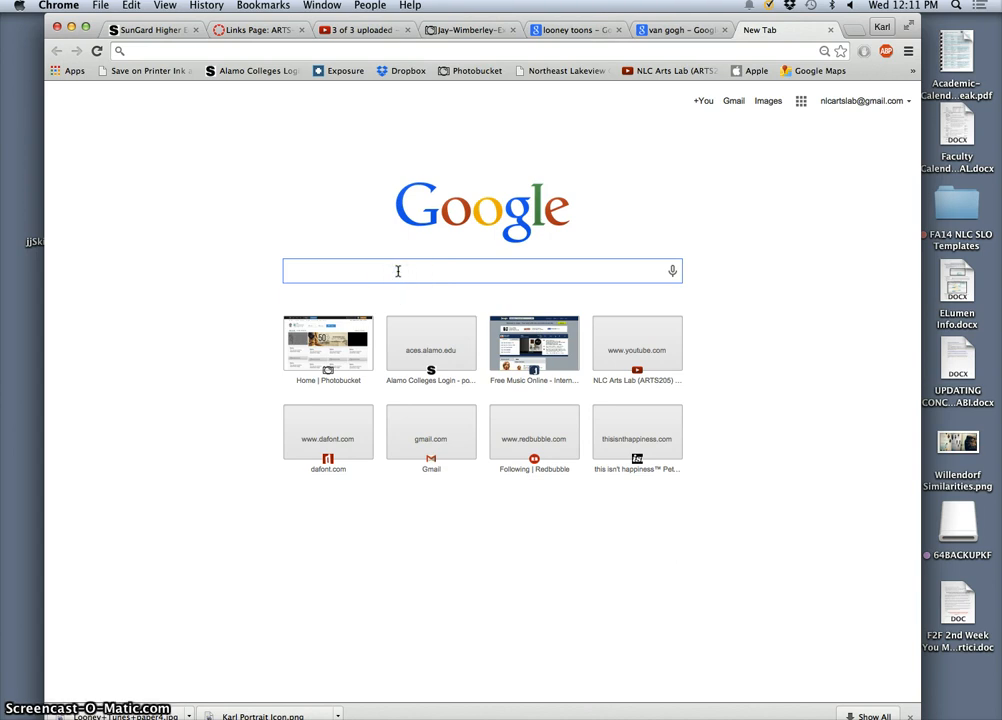
type("ja")
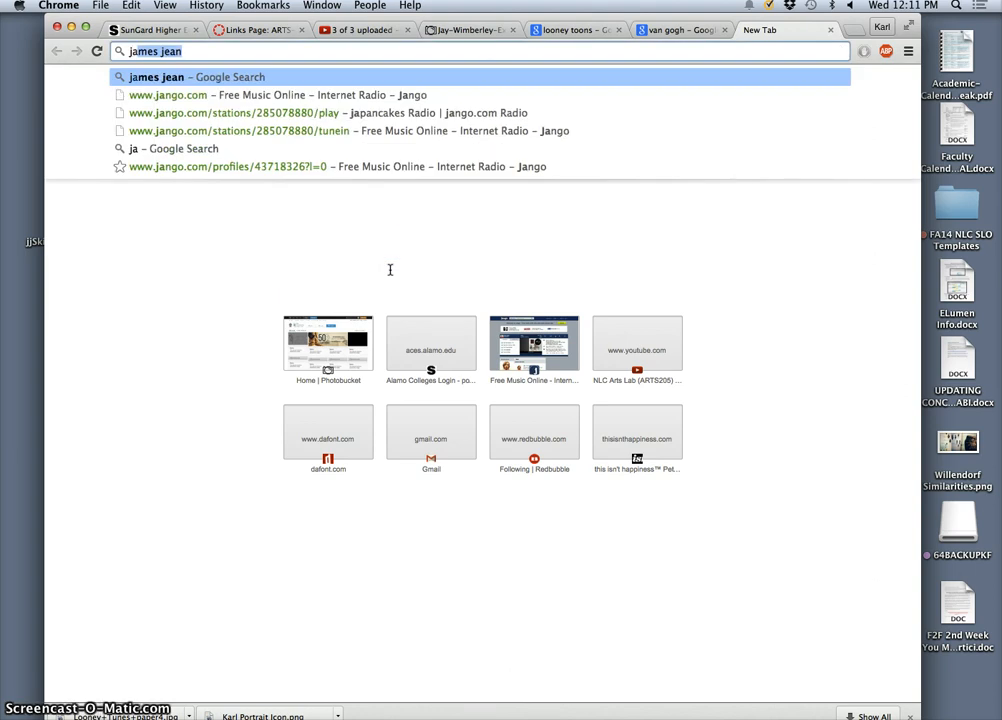
type("mes jean")
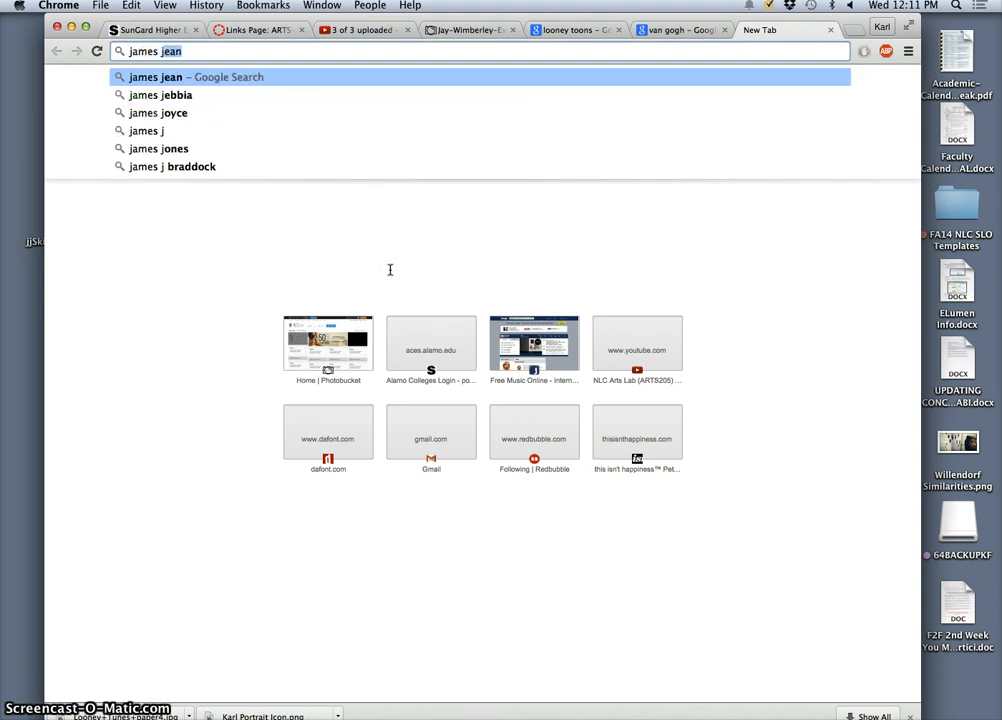
key("Return")
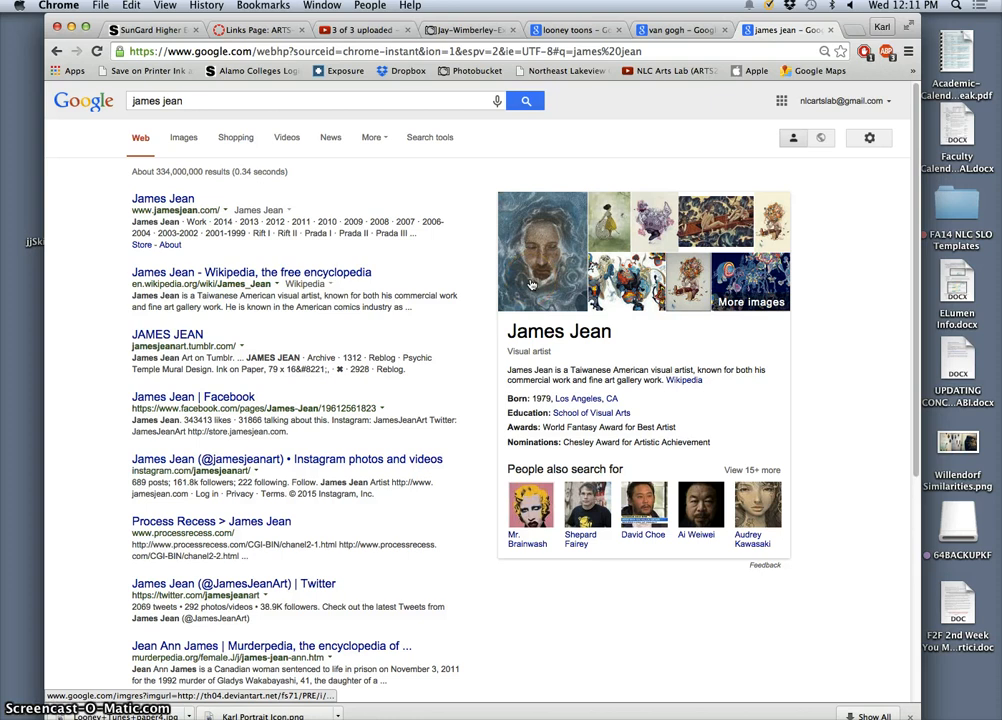
Show the image results for james jean and open the painting with the pink lungs and ornate blue frame in a new tab
left_click(178, 141)
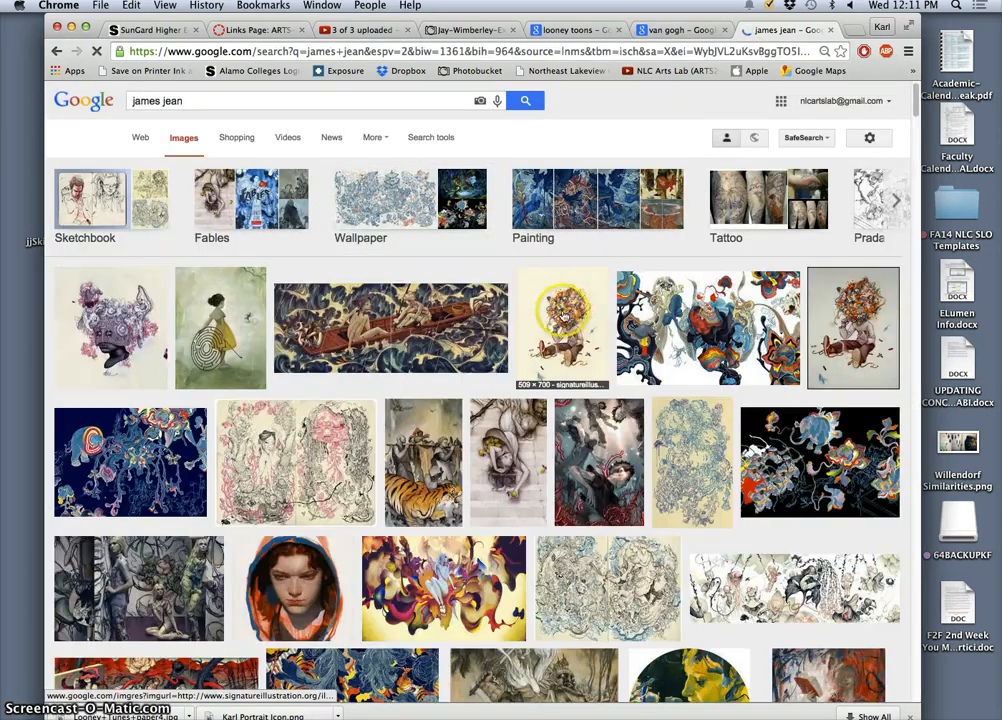
scroll(562, 318, "down", 10)
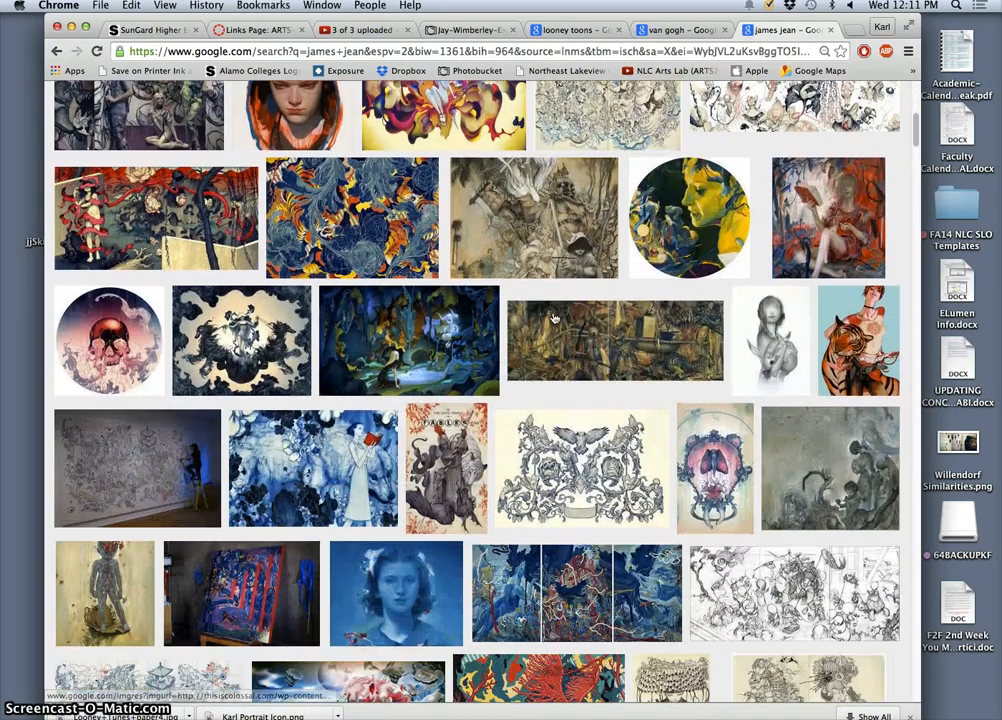
scroll(555, 318, "down", 3)
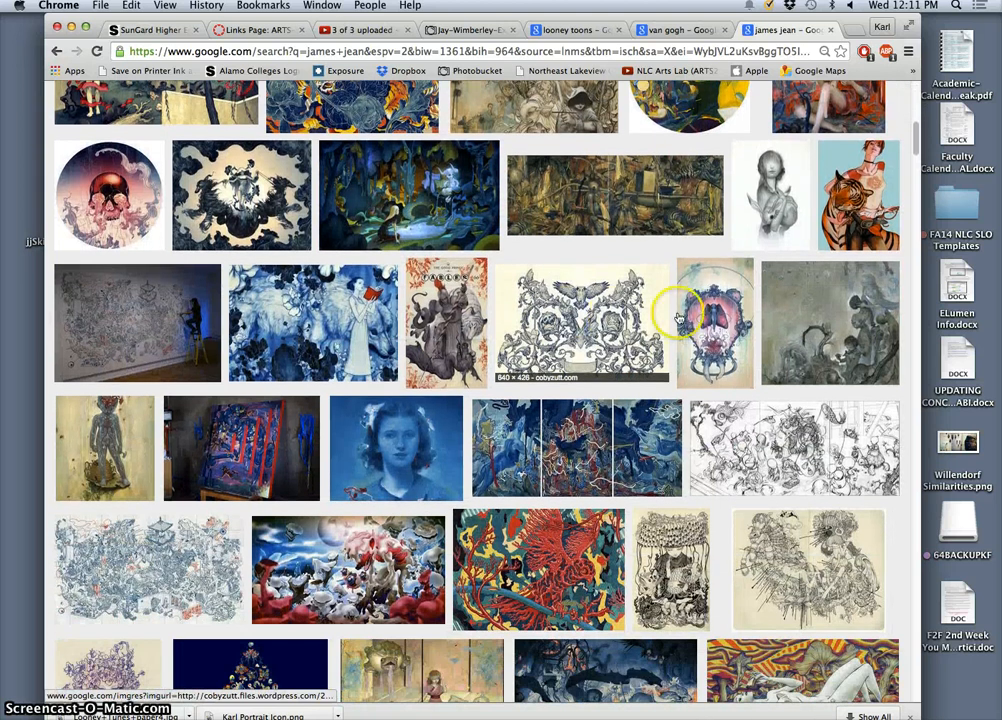
right_click(713, 316)
left_click(733, 322)
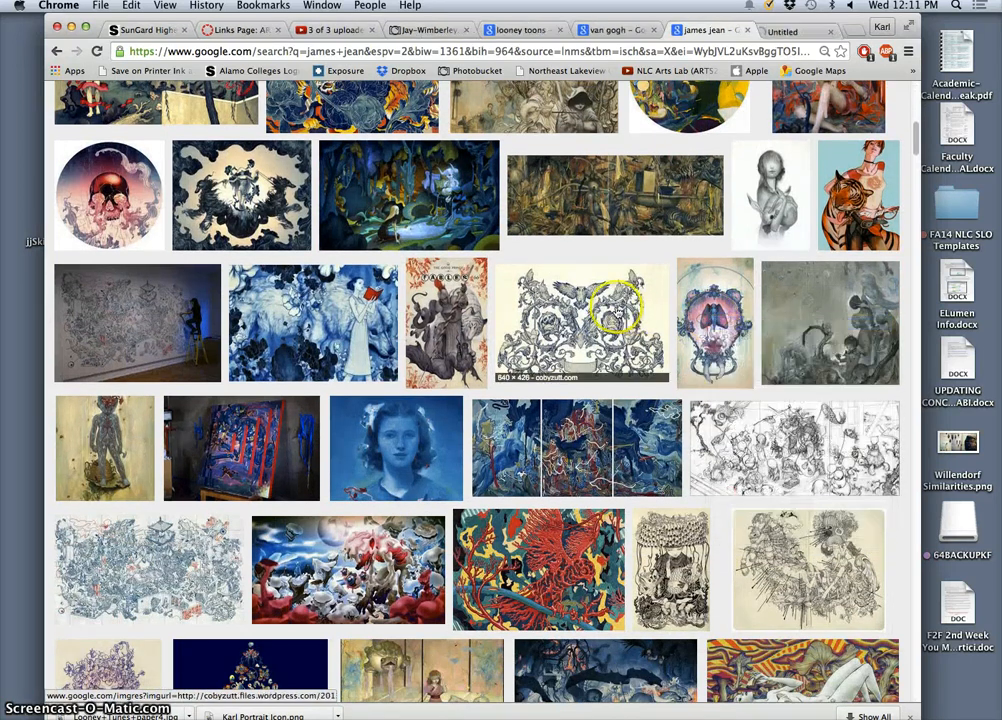
scroll(487, 306, "up", 15)
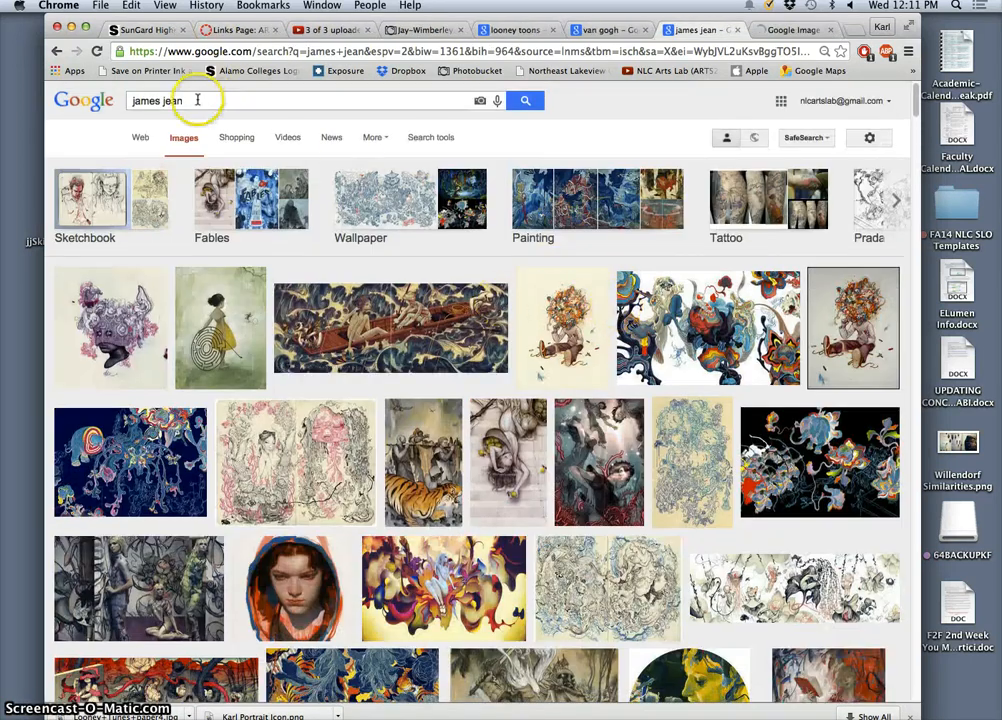
left_click(141, 136)
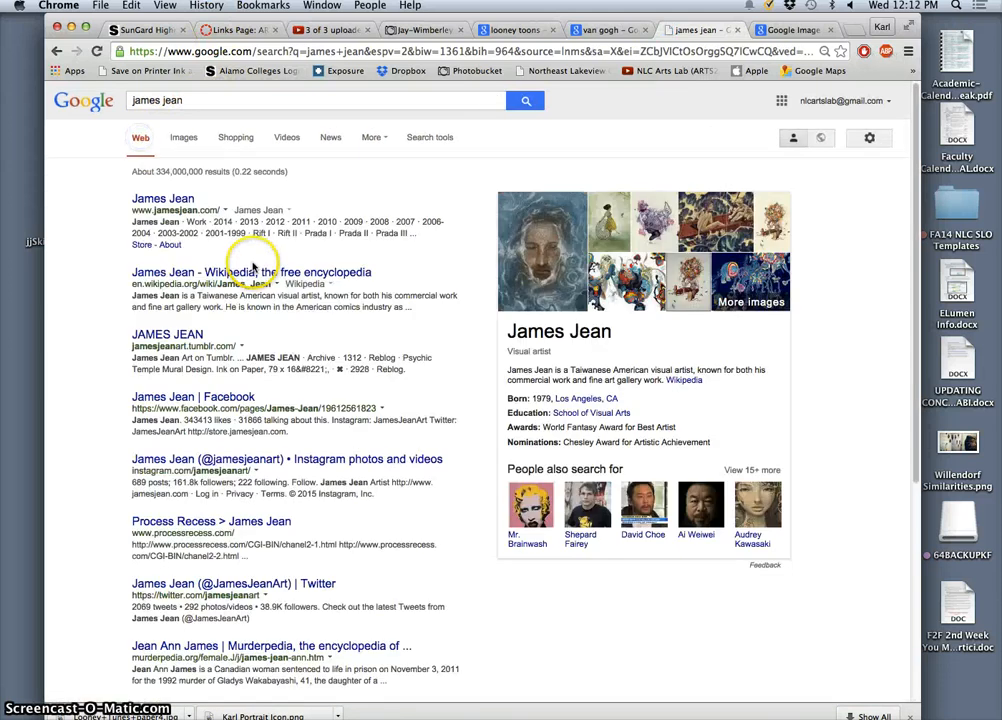
left_click(156, 197)
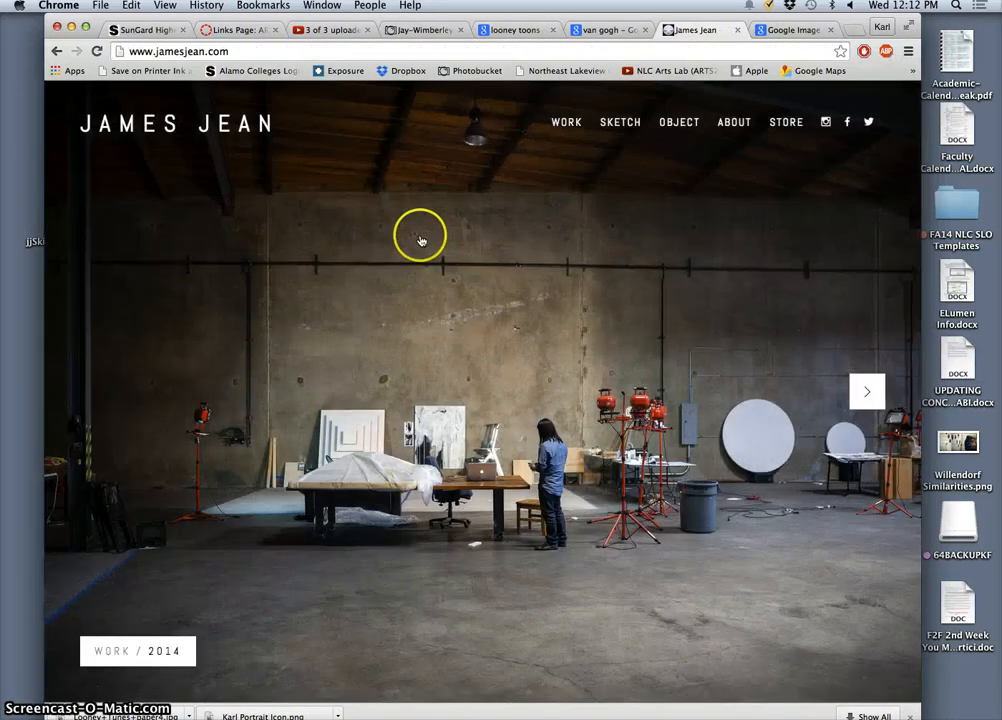
Open the artist's 2006-2004 work gallery and browse through its artworks
mouse_move(682, 127)
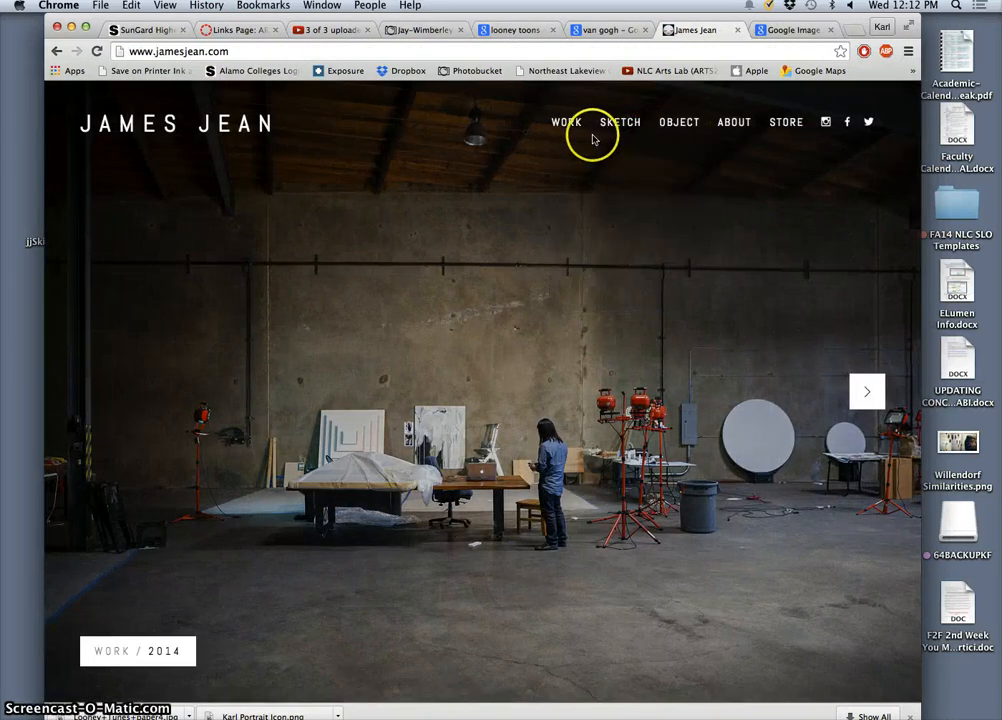
mouse_move(575, 132)
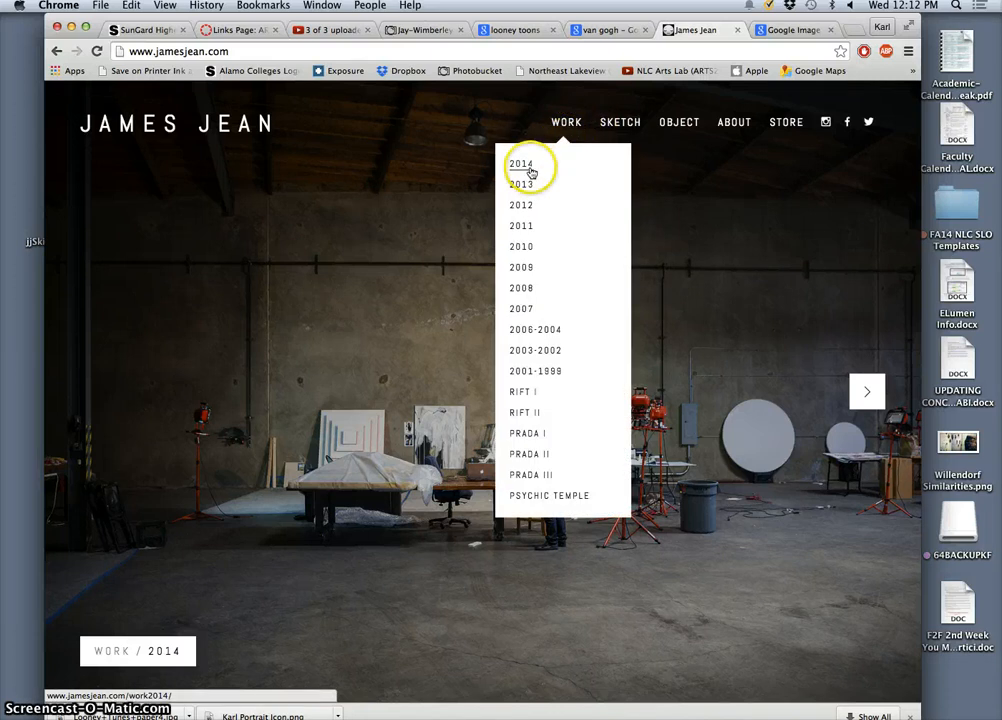
left_click(533, 335)
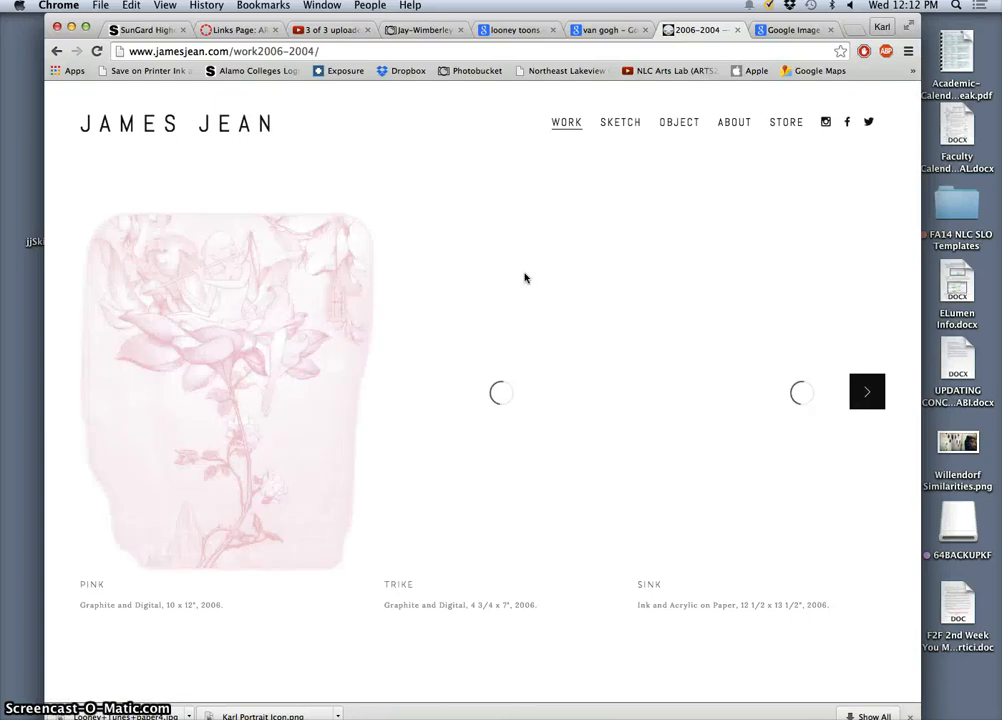
left_click(869, 395)
left_click(869, 395)
left_click(869, 395)
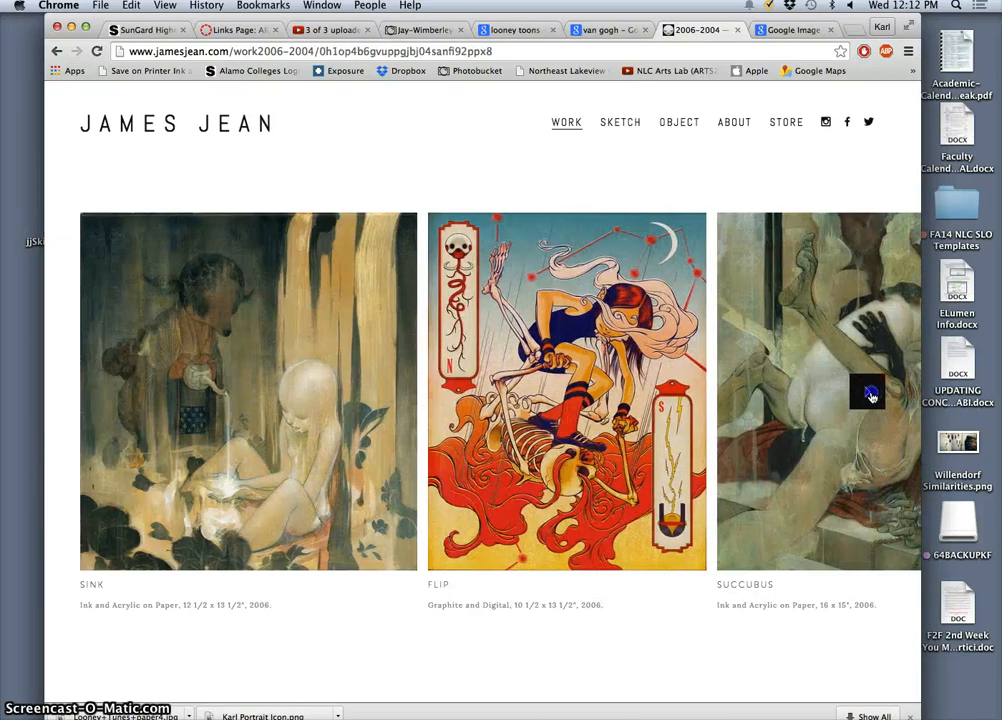
left_click(869, 395)
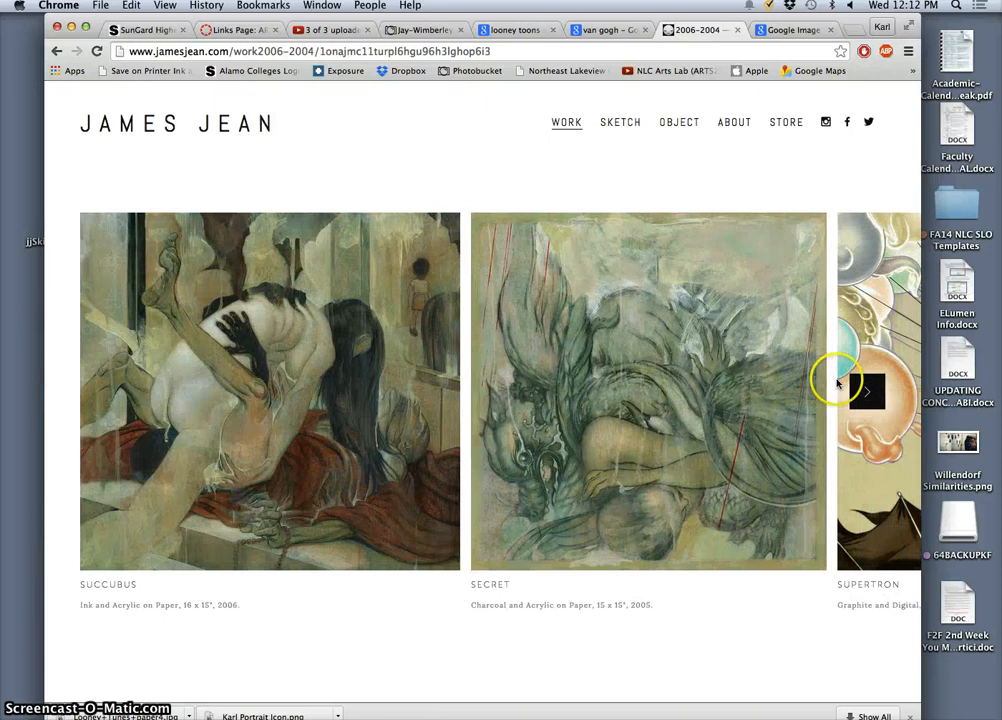
left_click(866, 390)
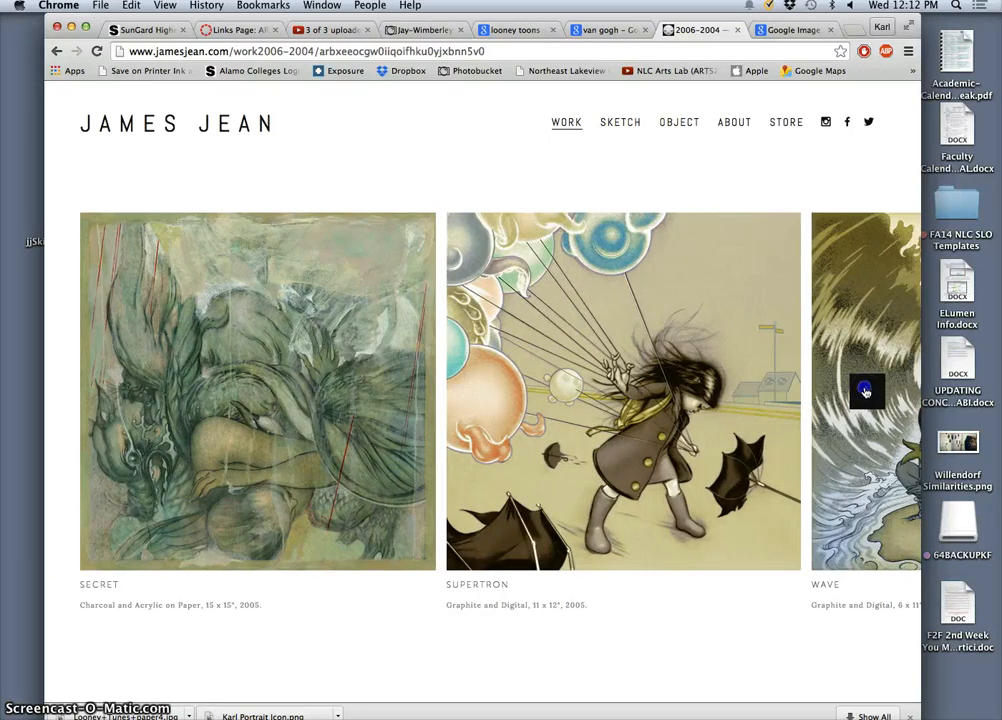
left_click(866, 392)
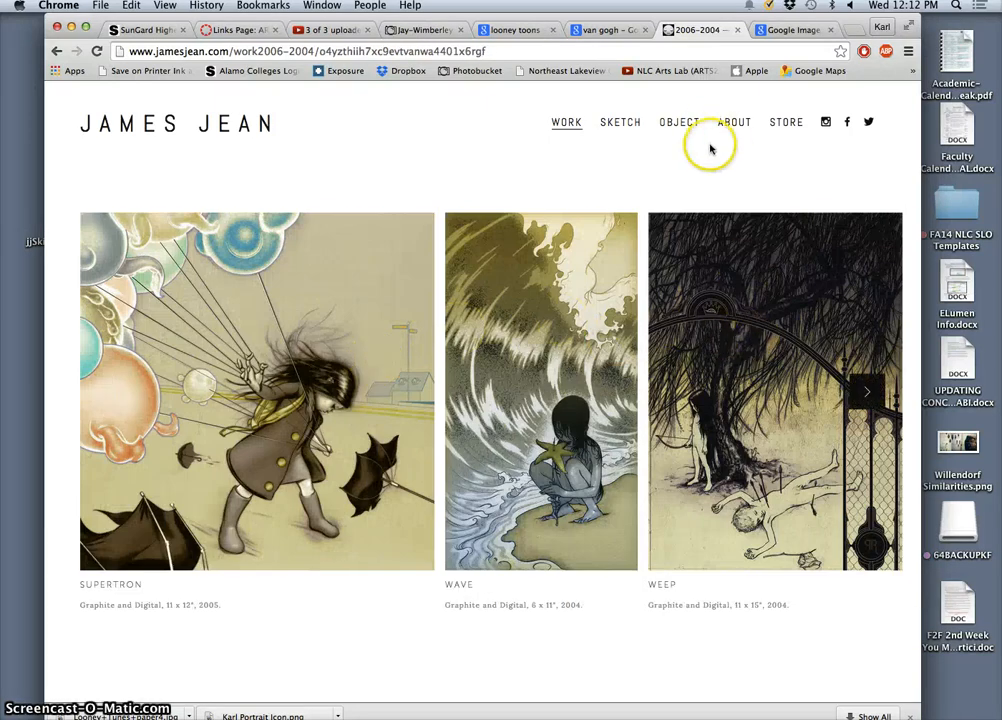
Open the artist's 2011 sketch gallery and browse through its drawings
mouse_move(620, 126)
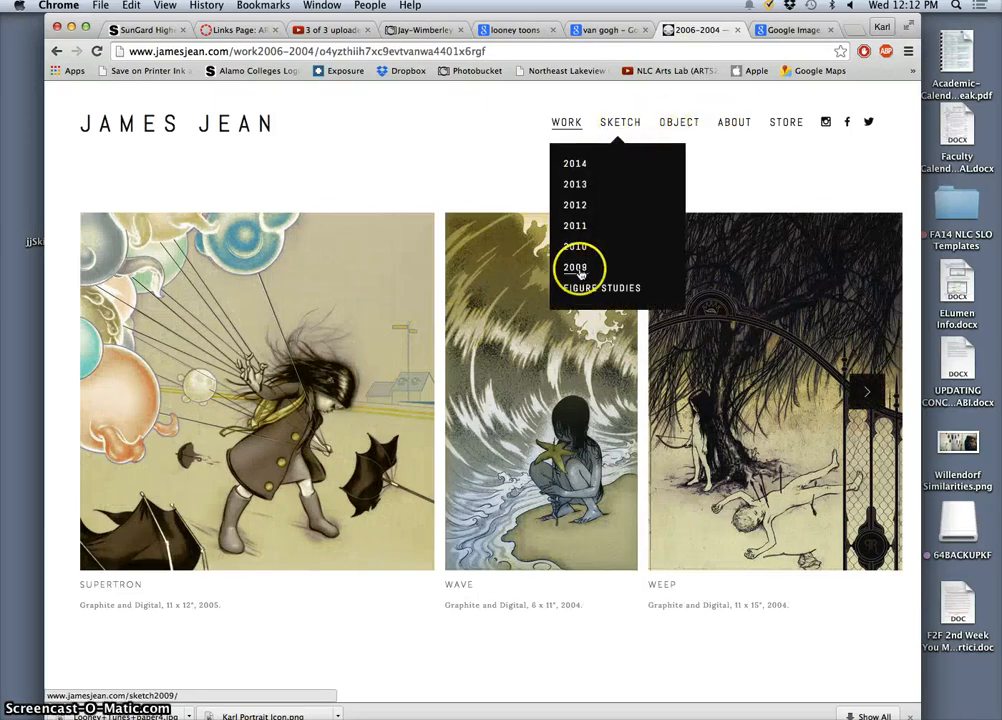
left_click(574, 228)
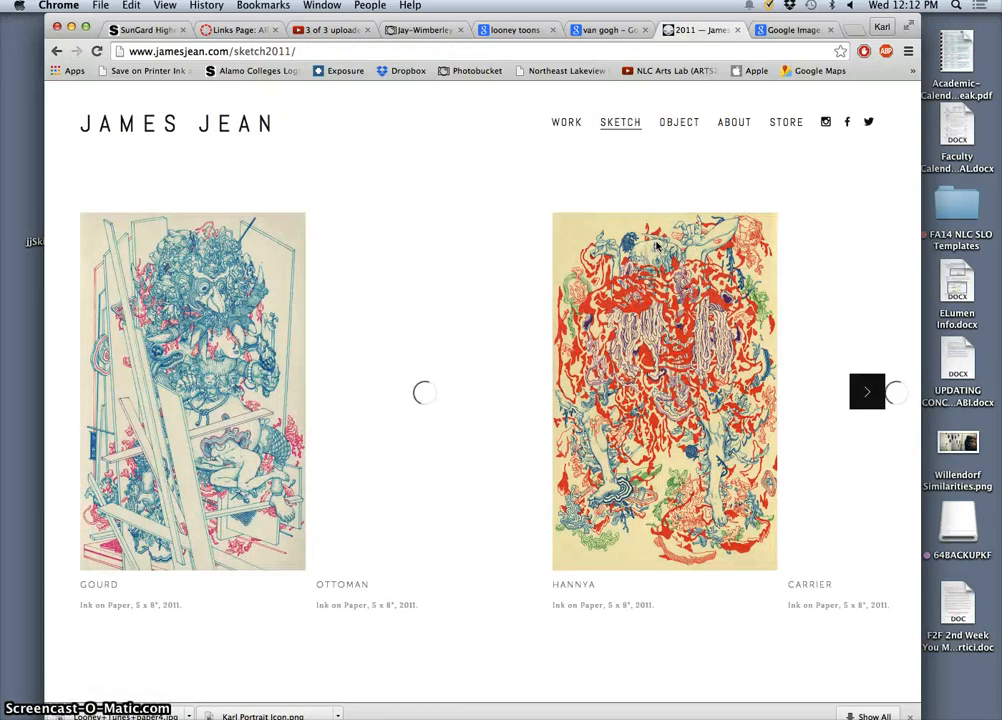
left_click(871, 395)
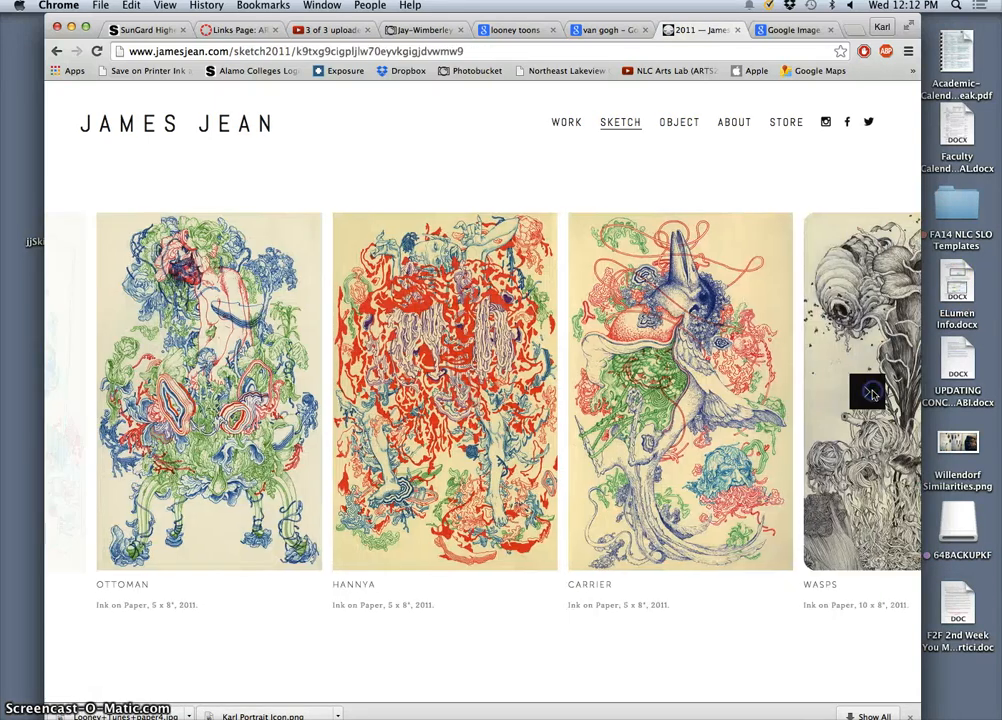
left_click(871, 395)
left_click(871, 395)
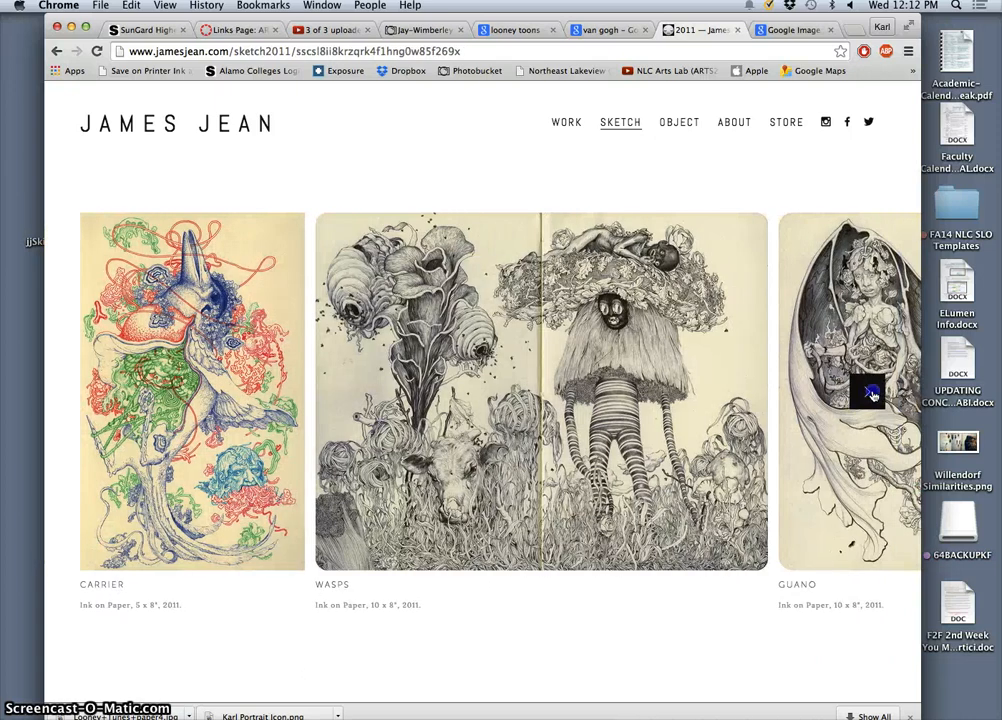
left_click(871, 395)
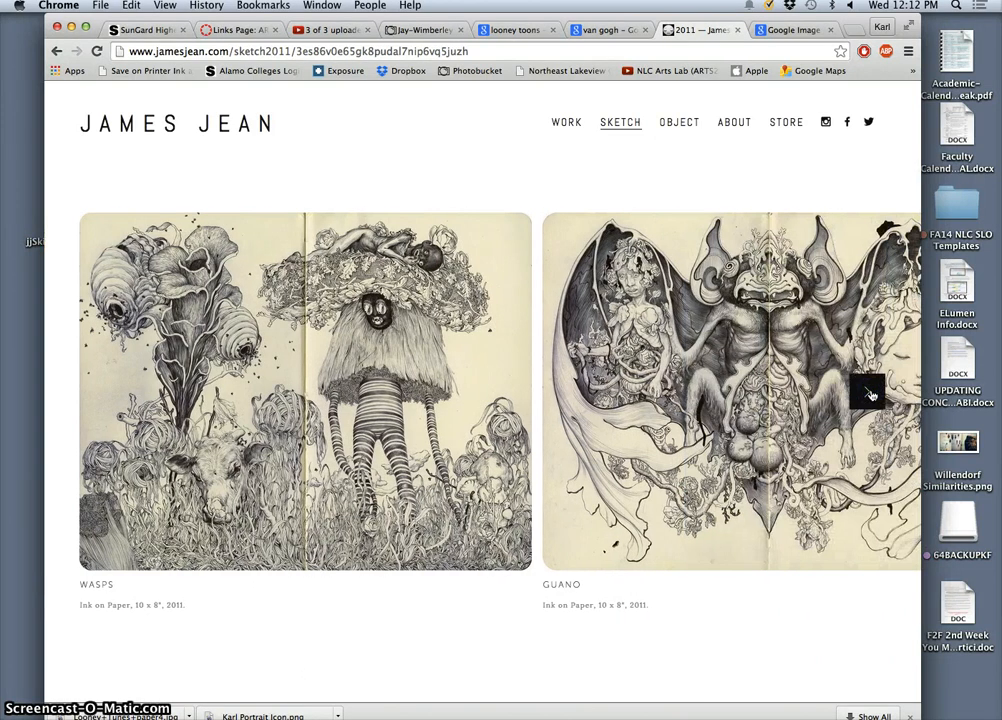
left_click(871, 395)
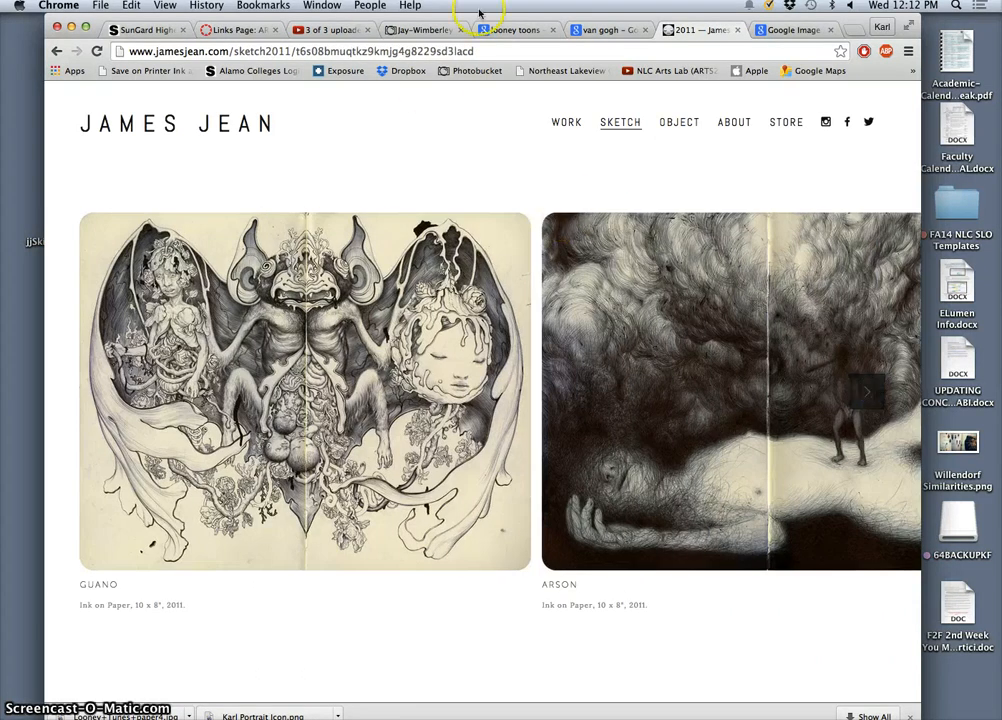
Go to the tab with the lung painting and view the jjSkippinglung.jpg image at full size
left_click(805, 29)
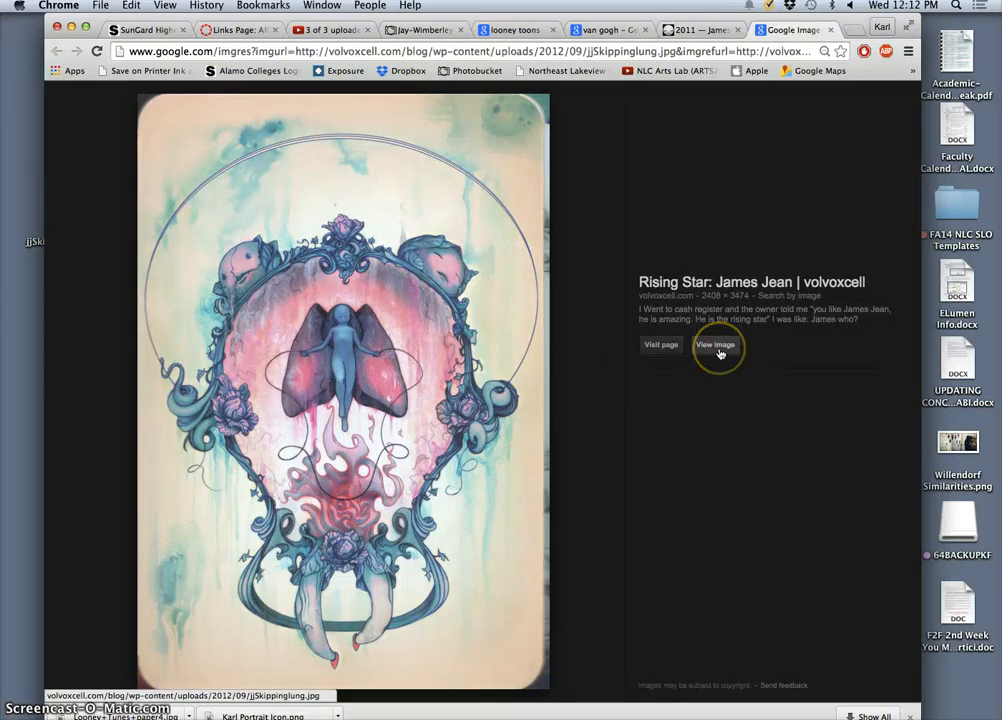
left_click(718, 352)
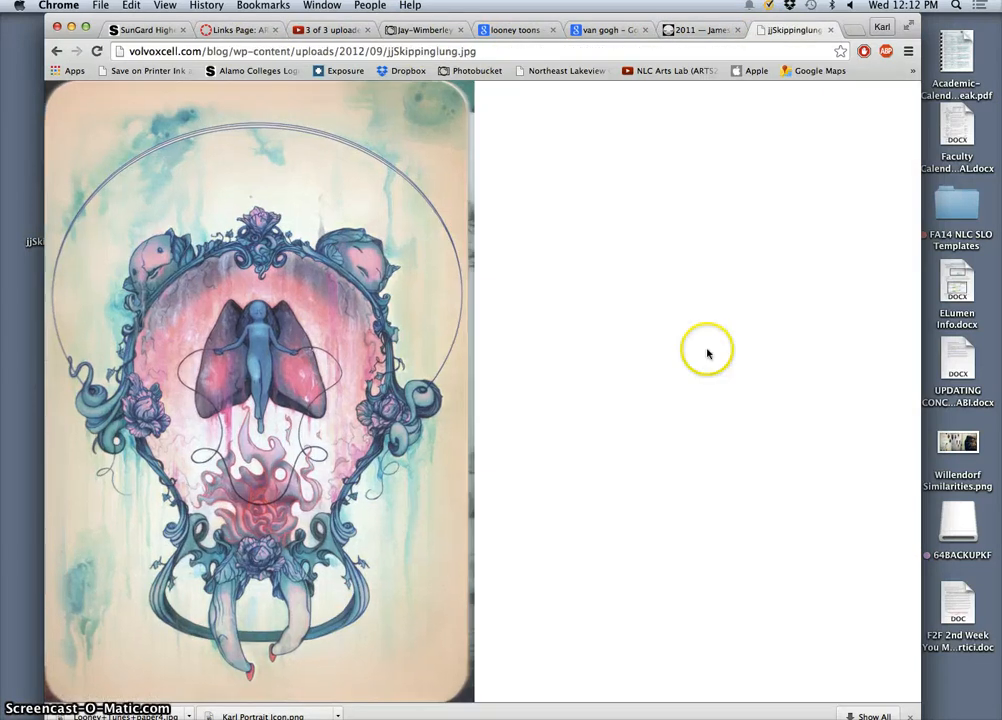
left_click(436, 343)
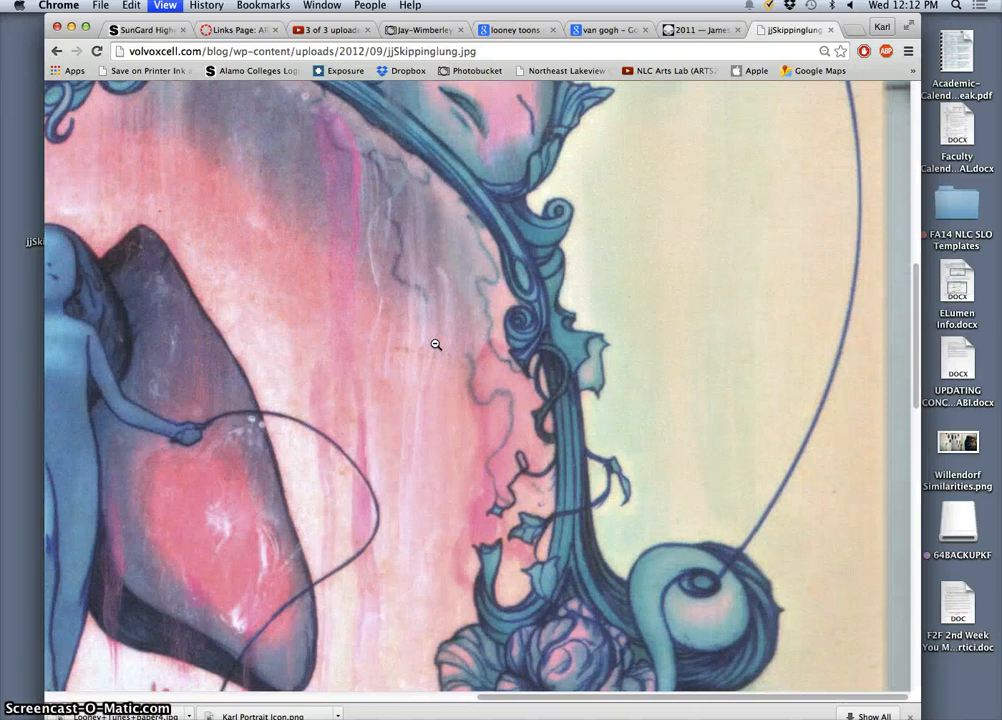
Examine the painting's overall composition and the detail of its ornamental frame at different magnifications
key("super+minus")
key("super+minus")
key("super+minus")
key("super+minus")
key("super+minus")
key("super+minus")
key("super+minus")
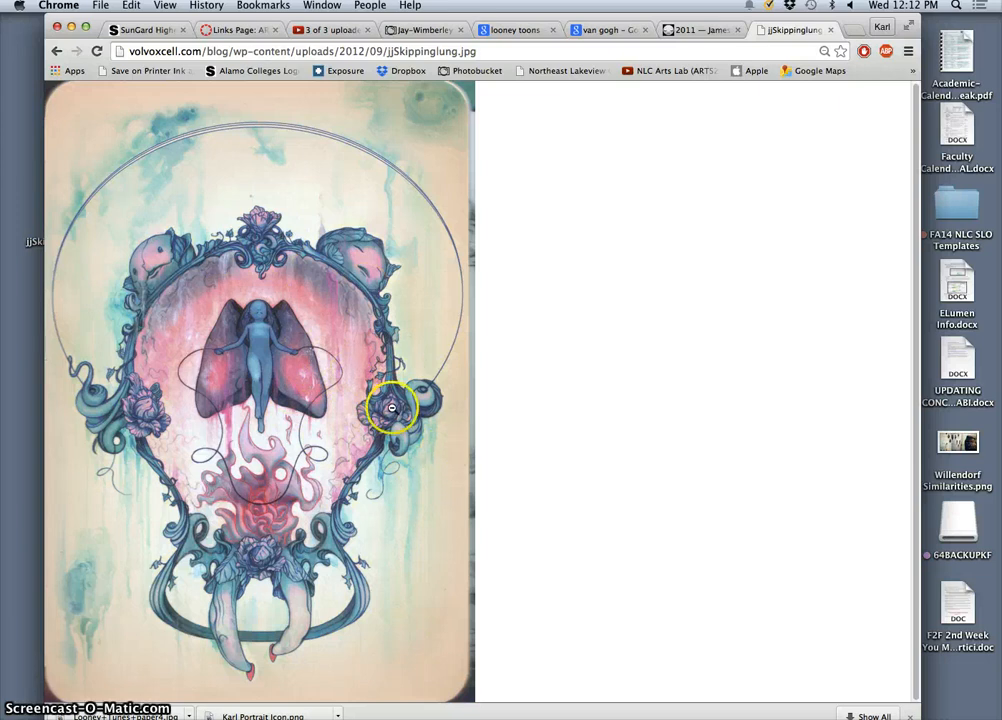
key("super+plus")
key("super+plus")
key("super+plus")
key("super+plus")
scroll(441, 435, "down", 5)
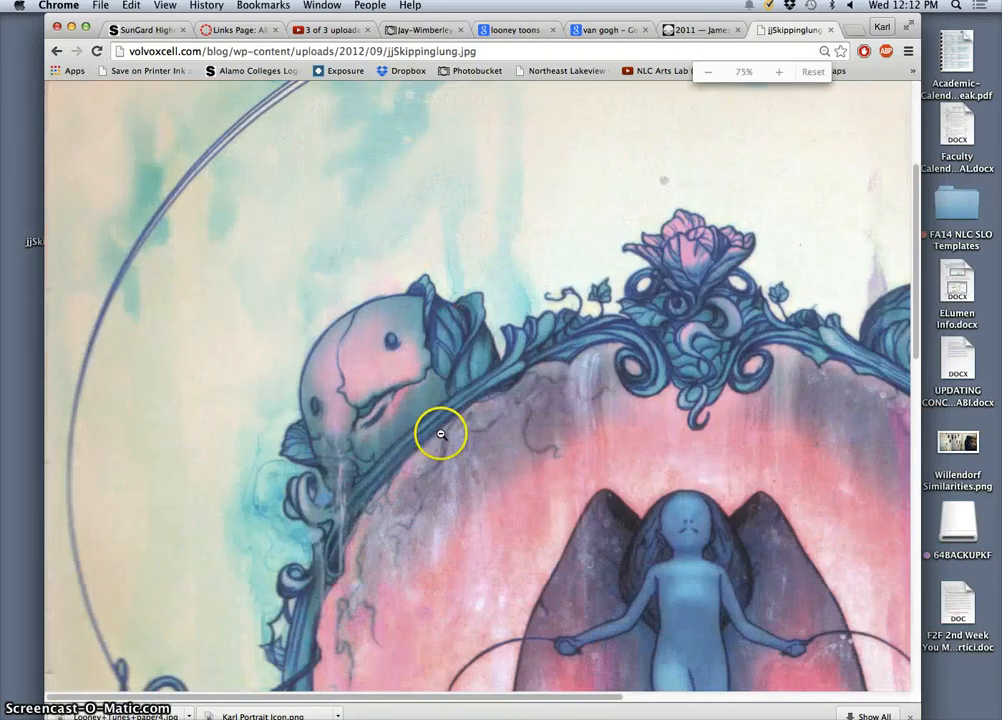
key("super+minus")
key("super+minus")
key("super+minus")
key("super+minus")
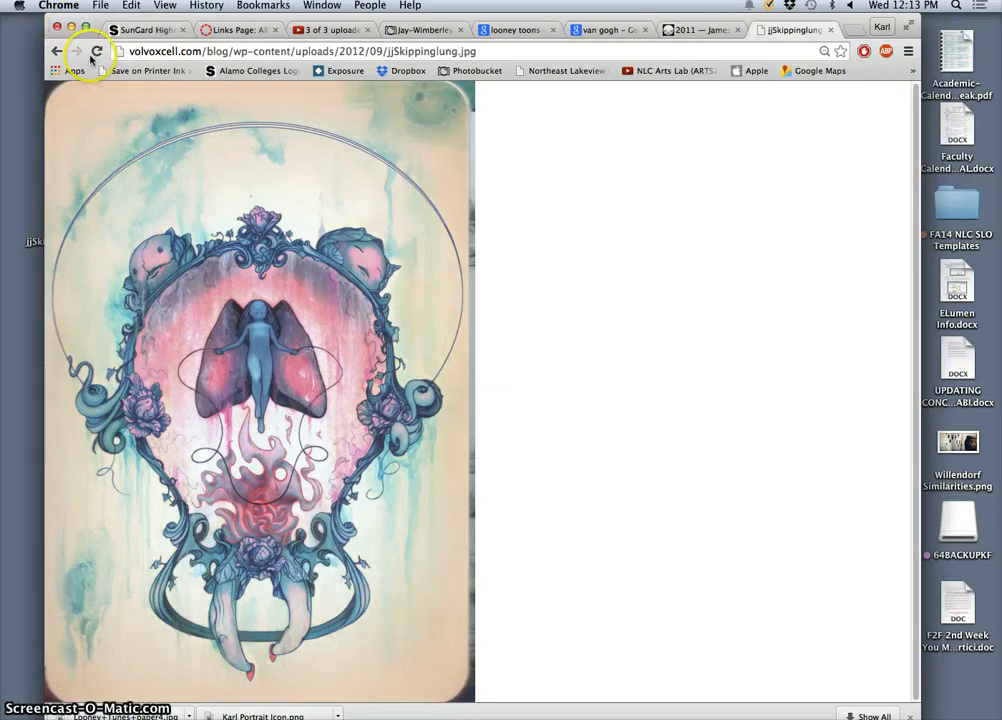
Minimize the browser, move jjSkippinglung.jpg beside the Shape Composition folder, and open the image in Adobe Photoshop CC
left_click(72, 27)
left_click_drag(63, 207, 328, 223)
right_click(333, 226)
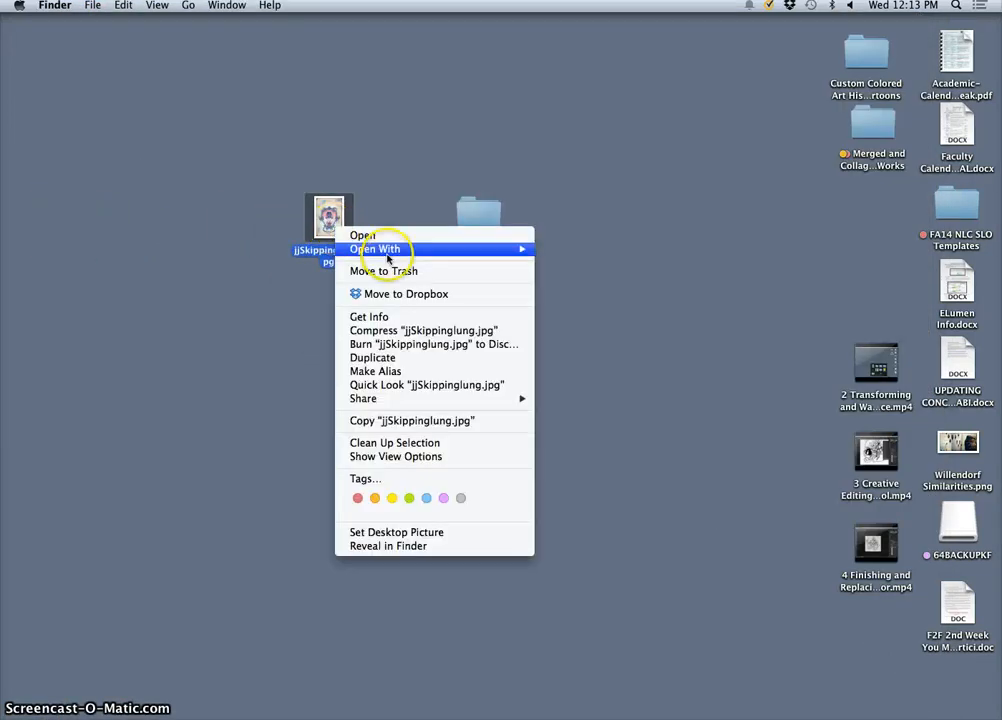
mouse_move(388, 258)
left_click(614, 319)
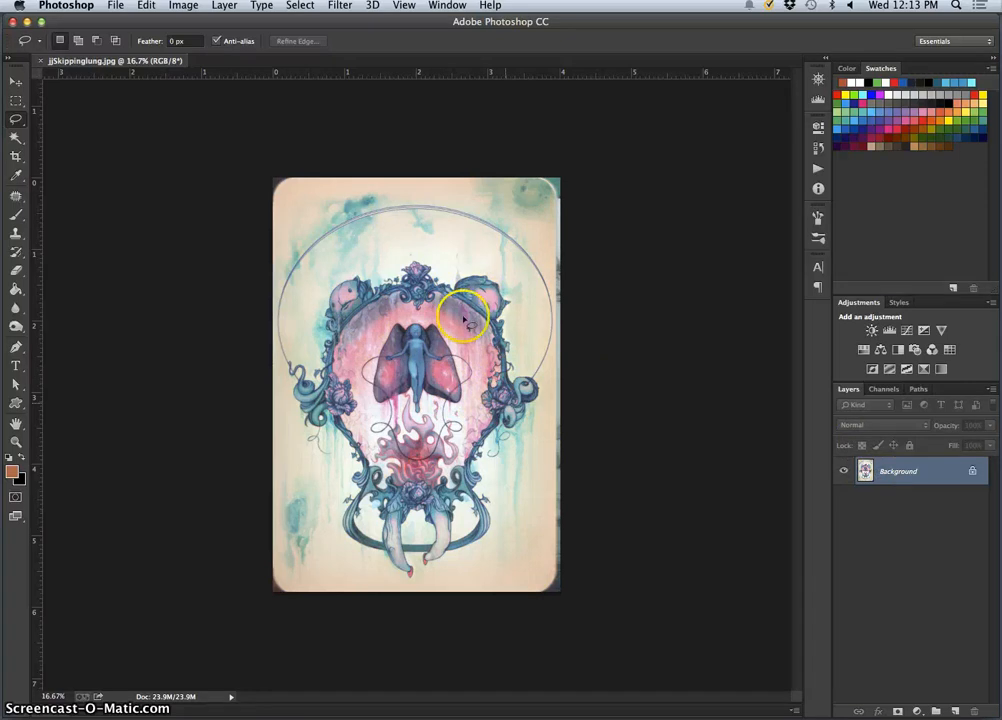
Check the painting's pixel dimensions and resolution without changing the image size
left_click(190, 7)
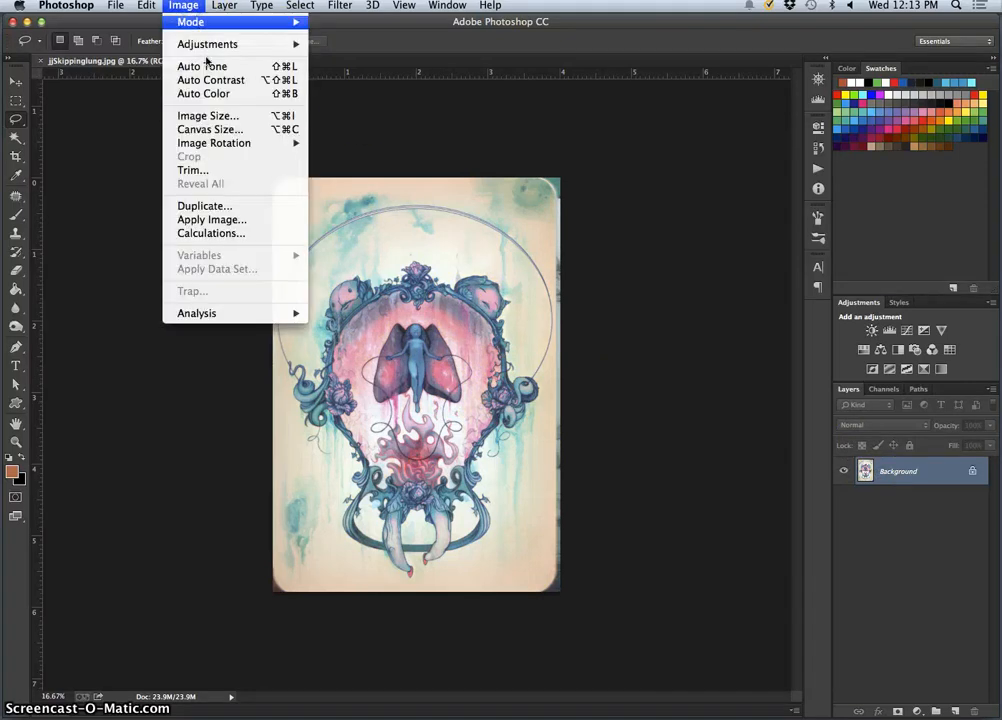
left_click(253, 116)
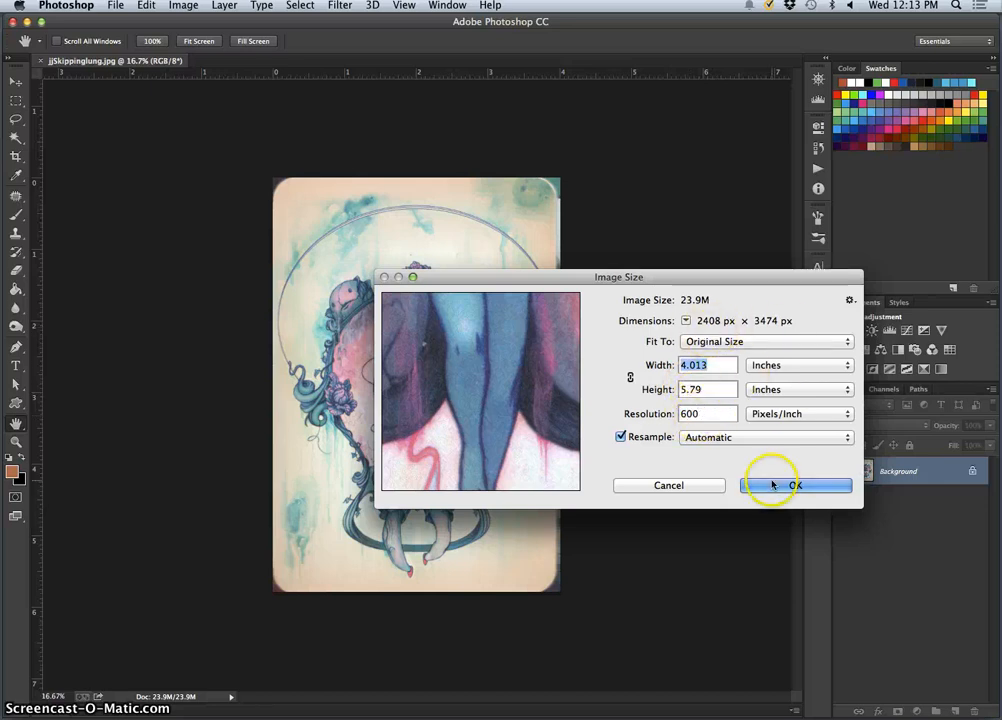
left_click(698, 487)
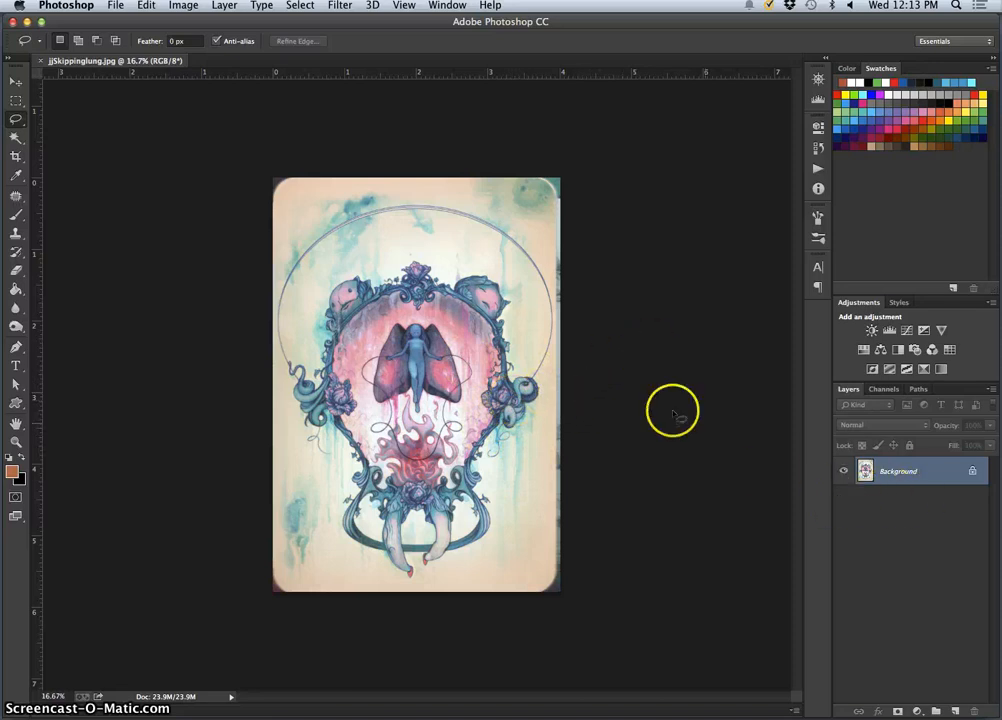
Duplicate the Background layer and hide the original beneath the copy
key("super+j")
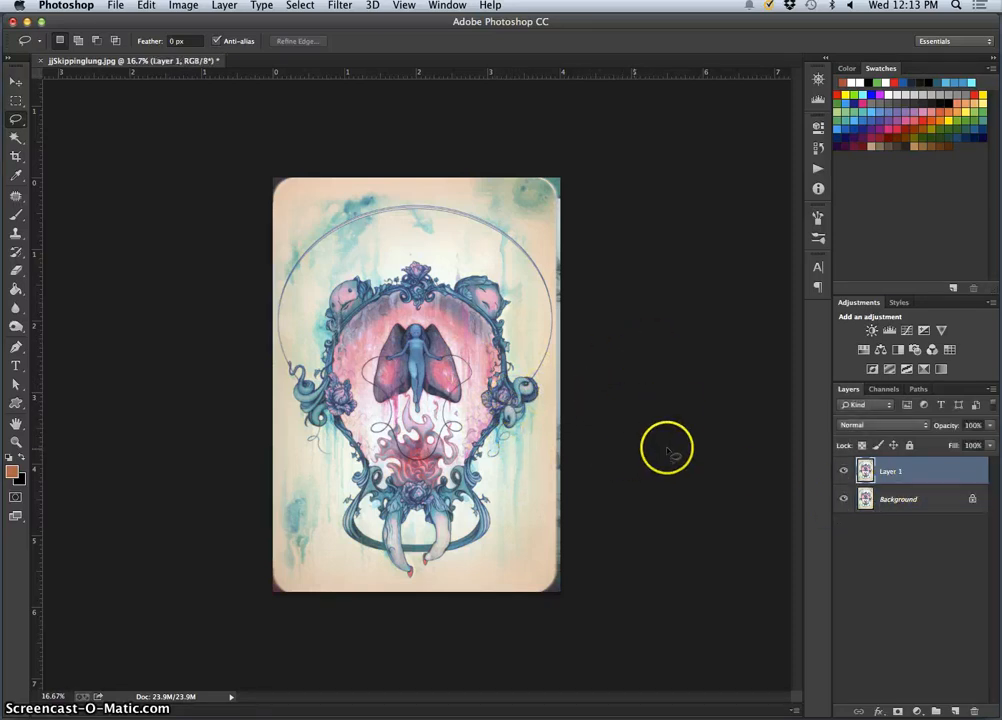
left_click(845, 471)
left_click(845, 471)
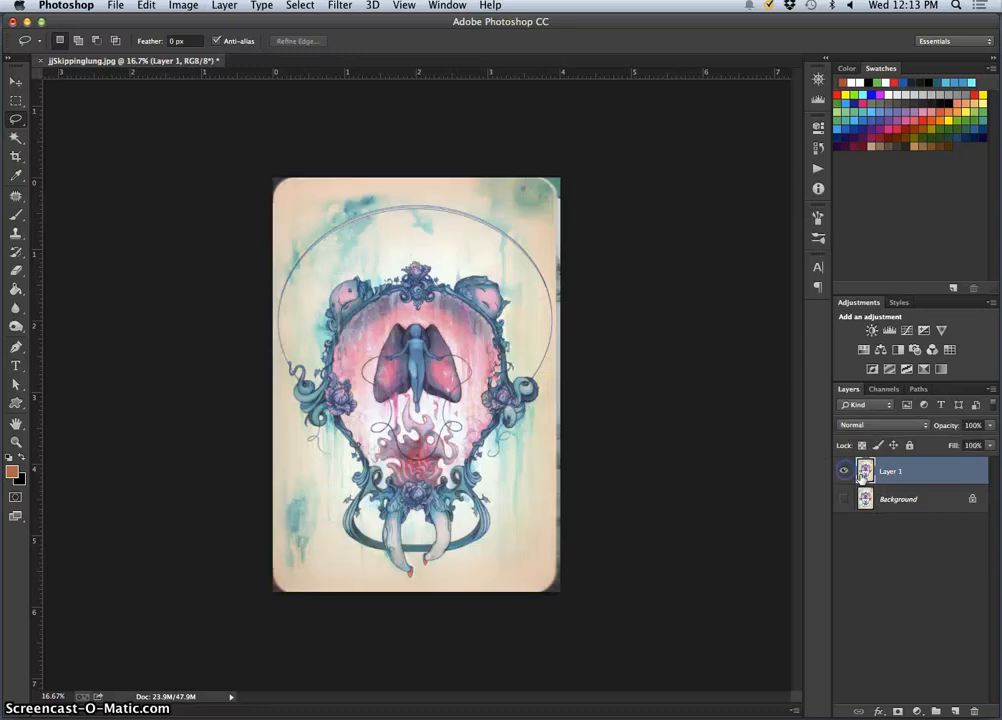
Apply a Gaussian Blur with a radius of 38.8 pixels to Layer 1
left_click(338, 6)
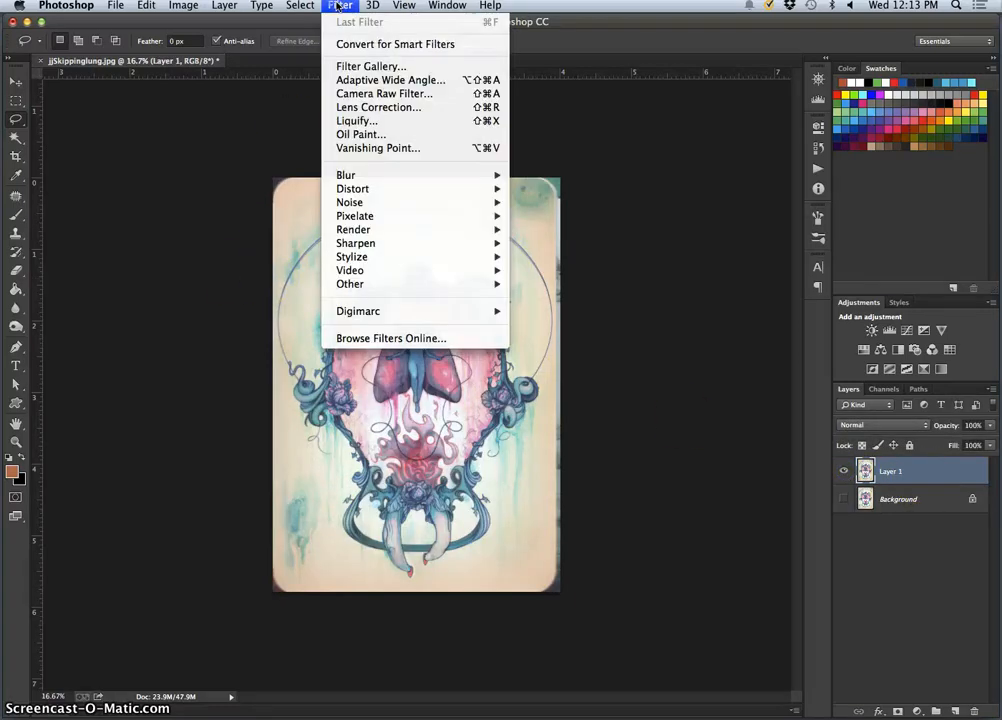
mouse_move(396, 177)
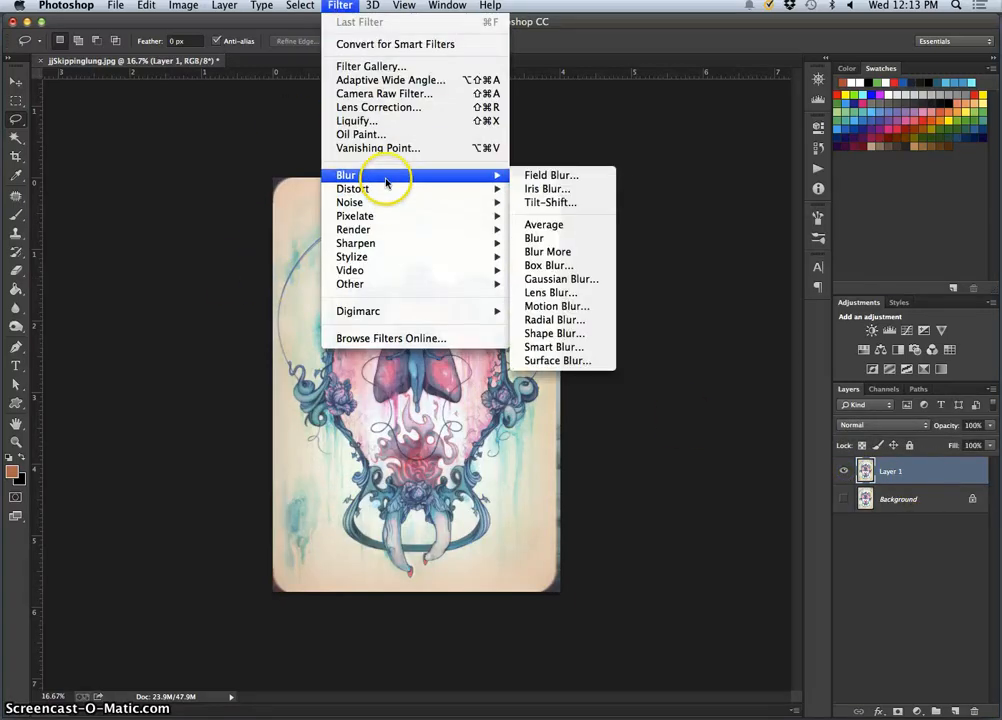
left_click(560, 279)
left_click_drag(685, 340, 694, 222)
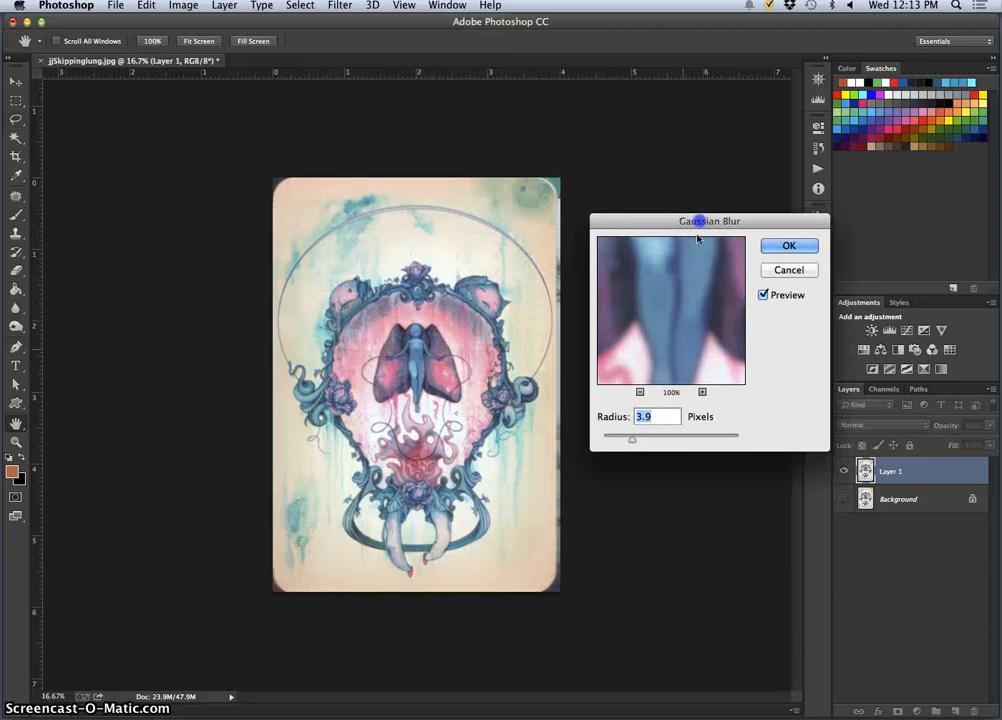
left_click_drag(633, 440, 679, 441)
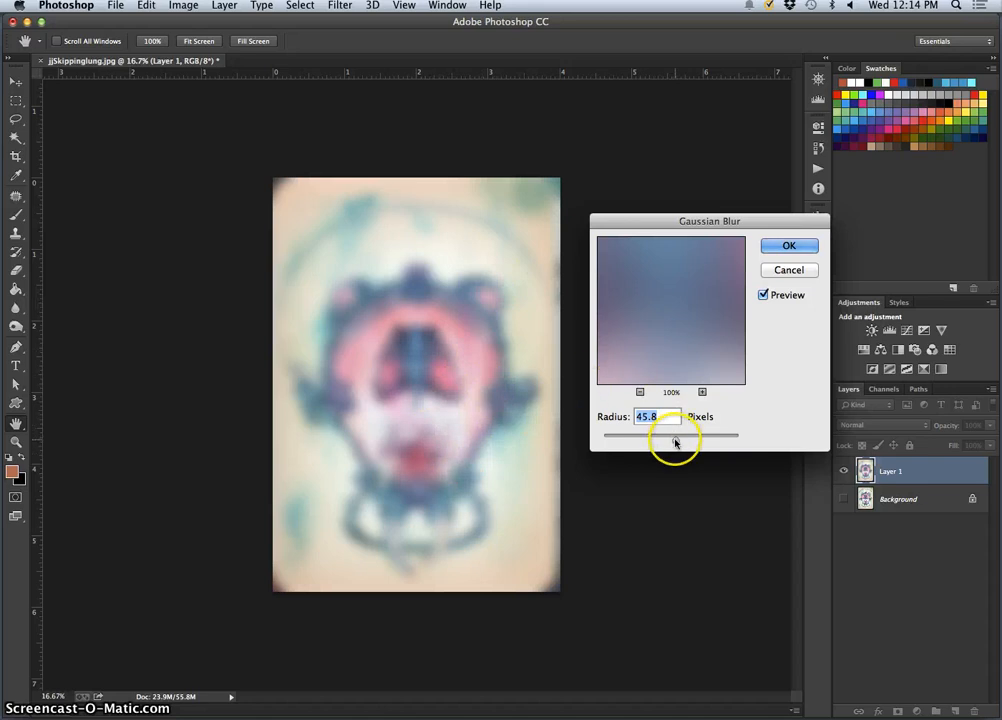
left_click_drag(675, 442, 671, 444)
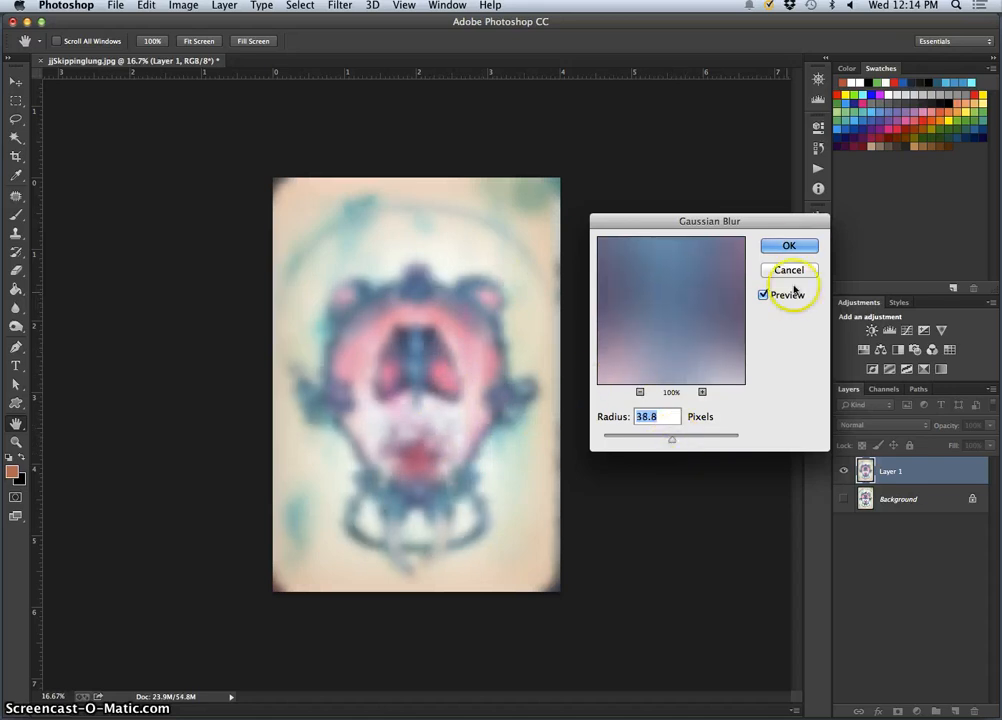
left_click(789, 246)
key("l")
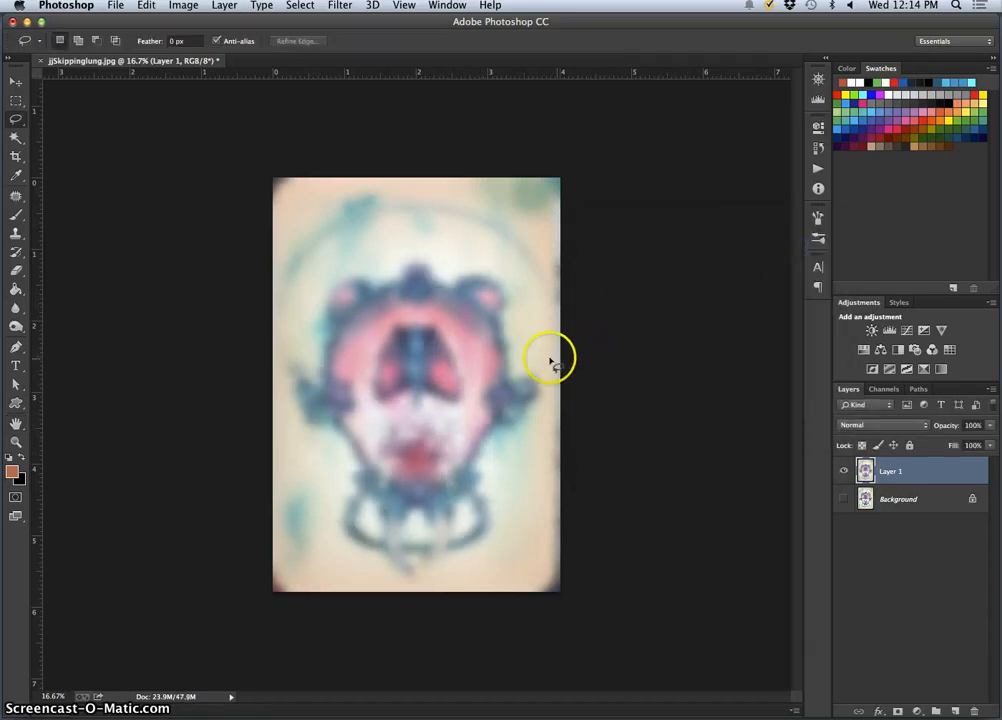
Compare the blurred layer with the original painting up close by showing and hiding the layers
key("super+equal")
key("super+equal")
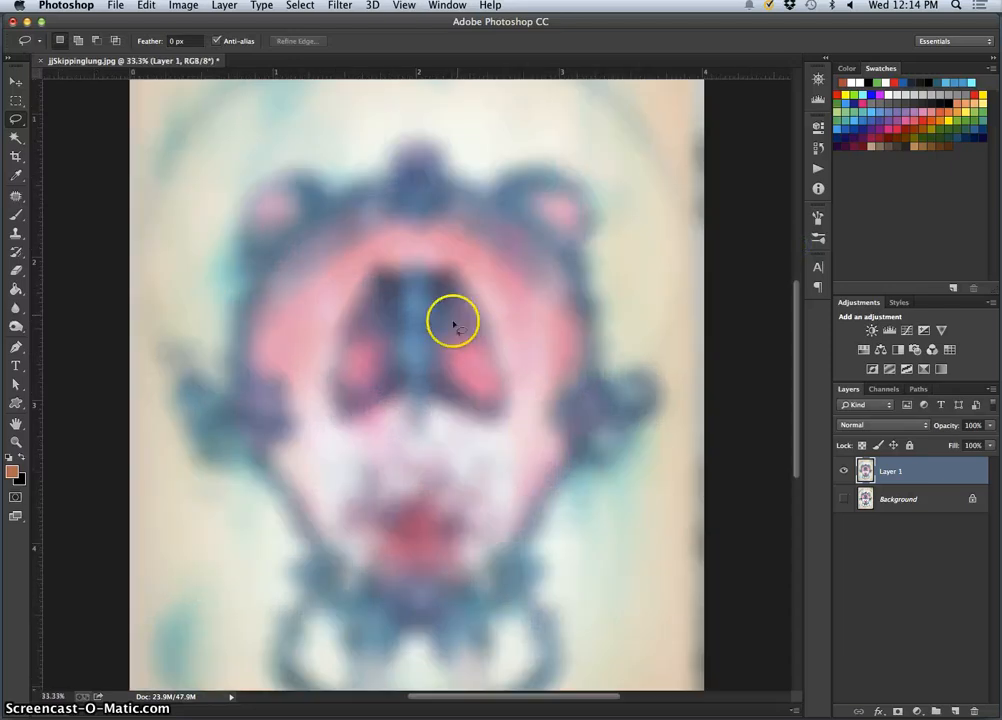
left_click(844, 500)
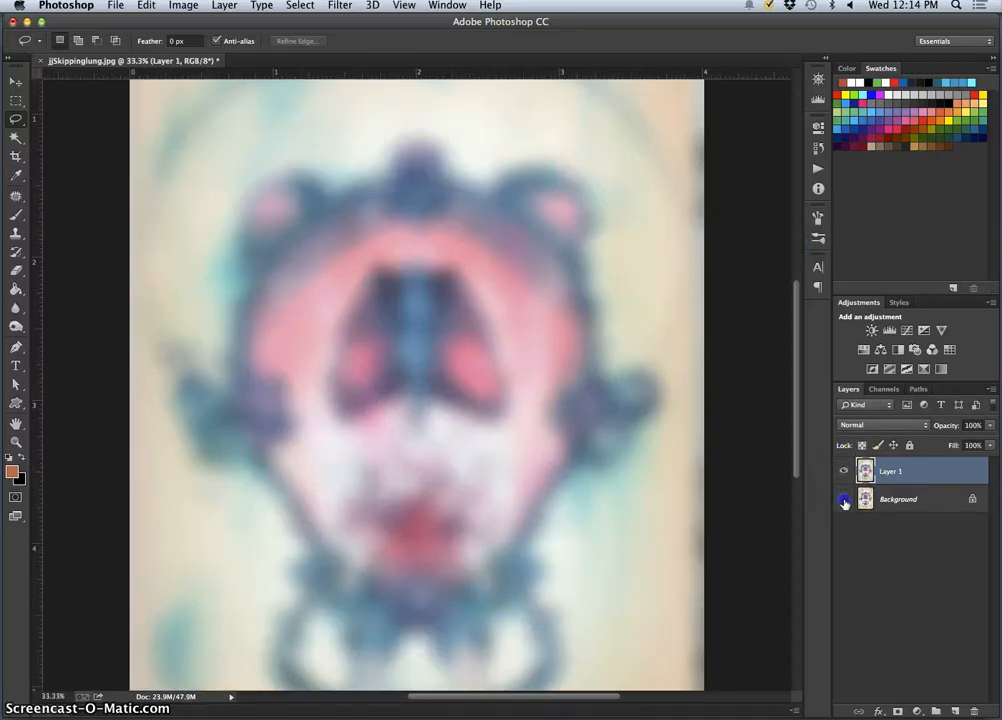
left_click(843, 472)
left_click(843, 472)
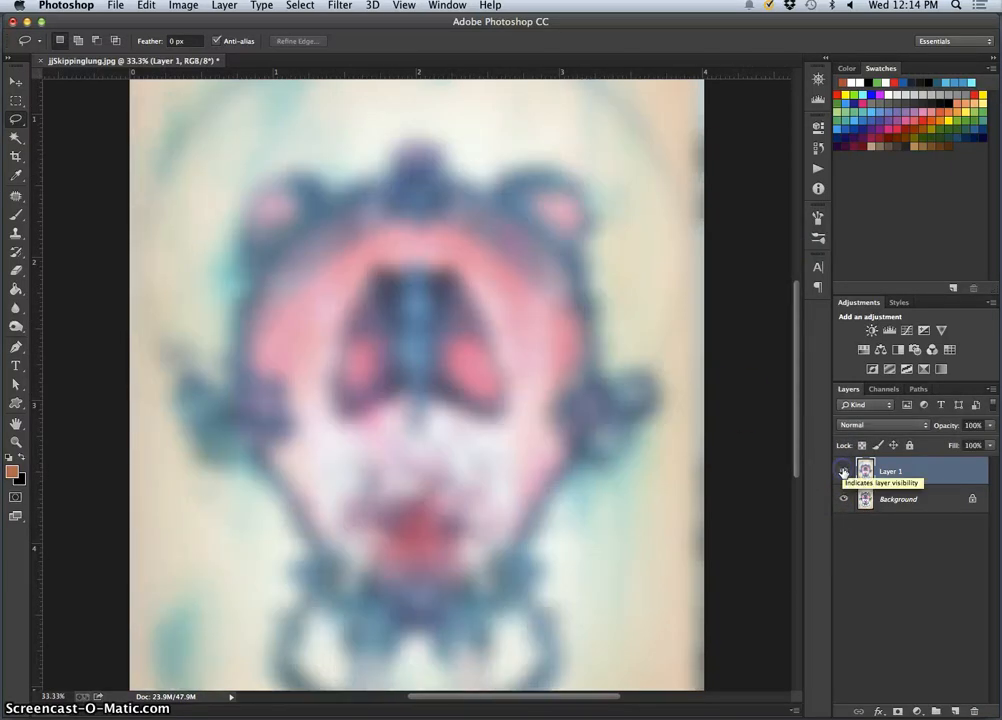
left_click(843, 472)
left_click(843, 472)
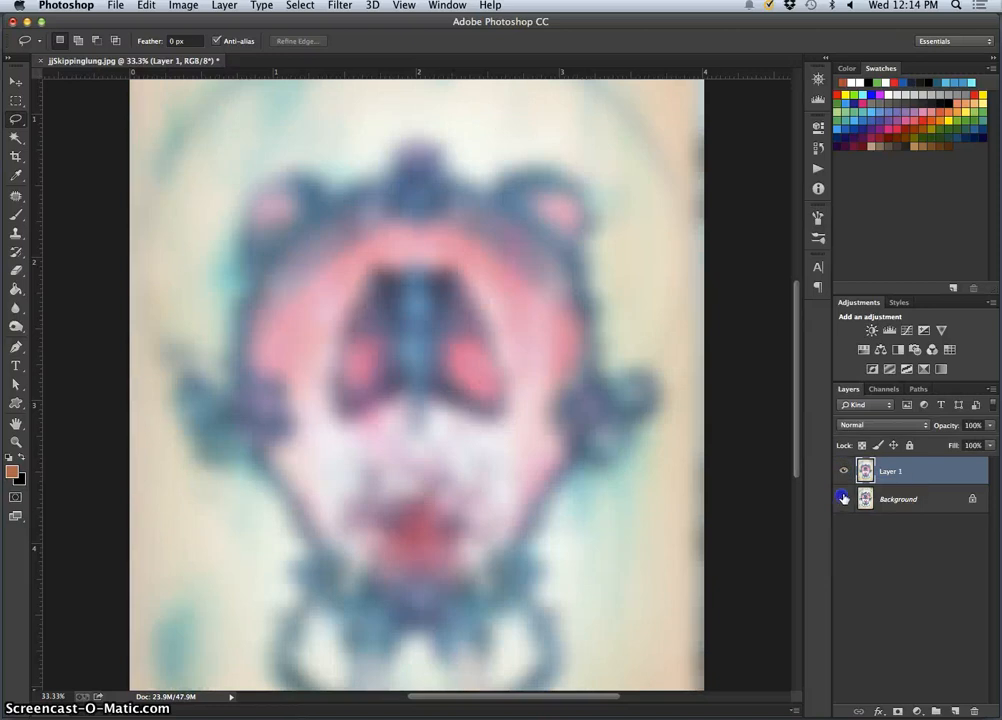
key("super+minus")
key("super+minus")
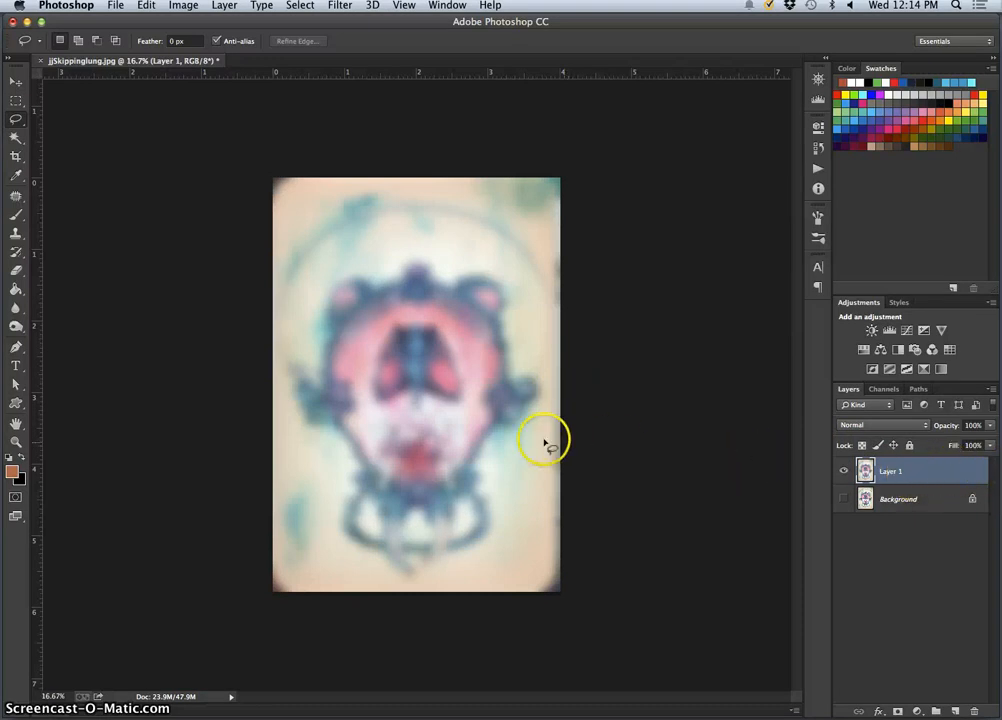
Duplicate the blurred Layer 1 and hide the layer it was copied from
key("super+j")
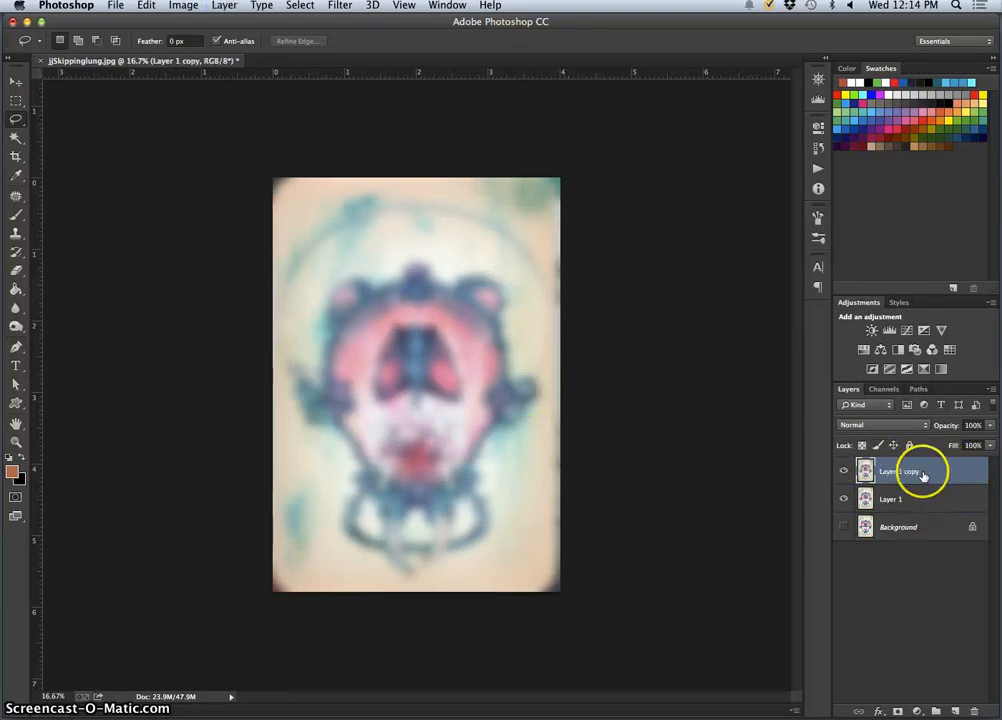
left_click(845, 499)
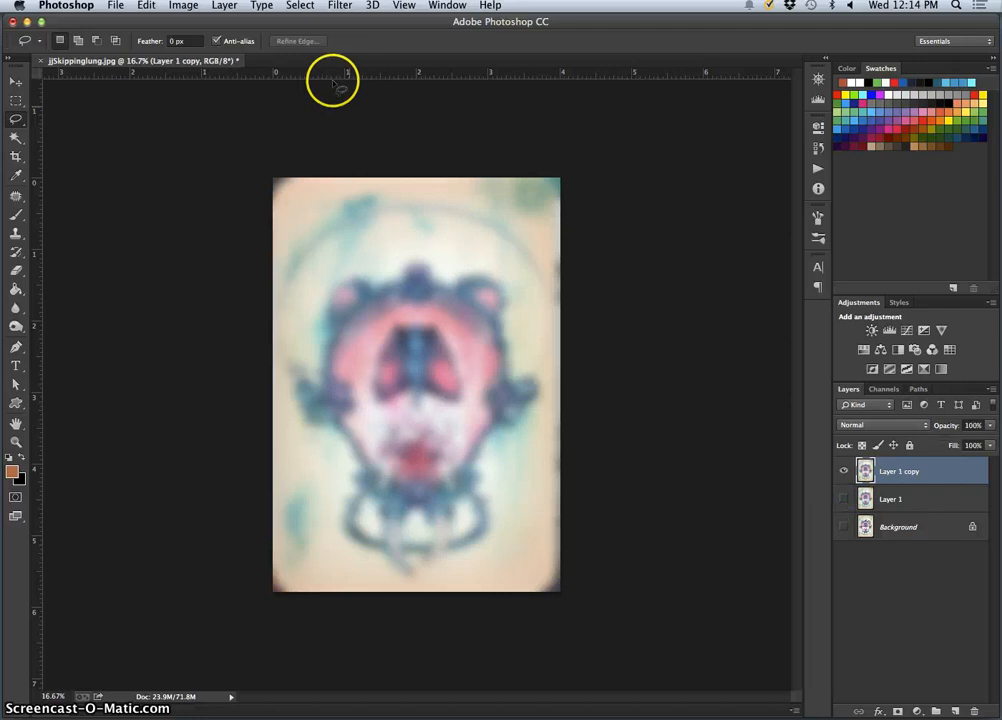
Apply Smart Sharpen to Layer 1 copy with amount 457%, radius 64.0 px, reduce noise 100% and Gaussian Blur removal
left_click(338, 7)
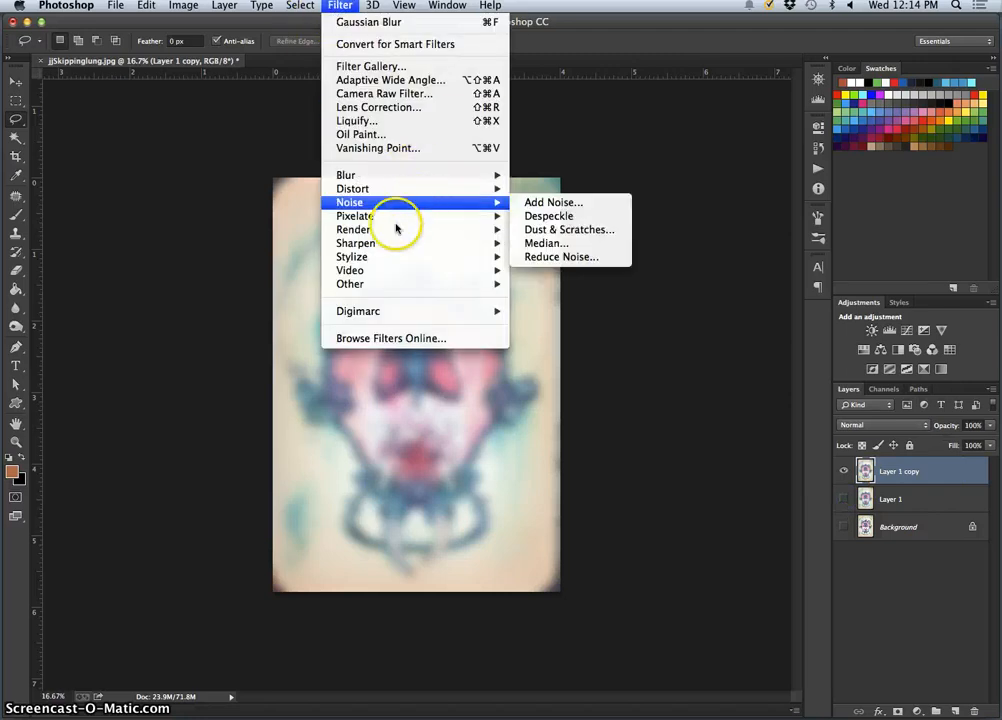
mouse_move(389, 244)
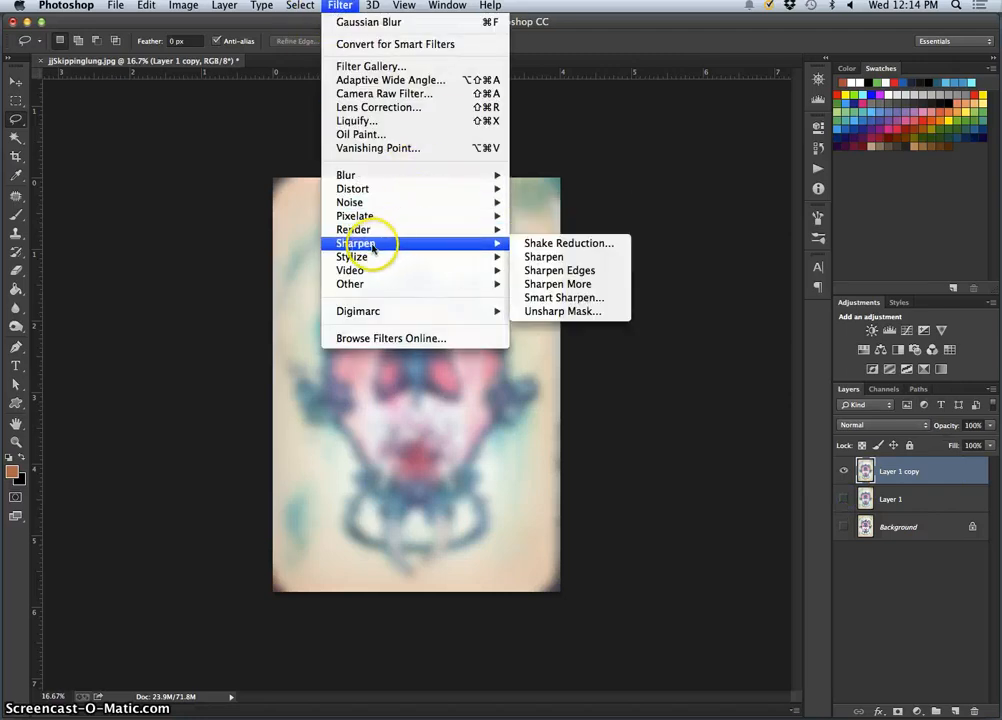
left_click(565, 300)
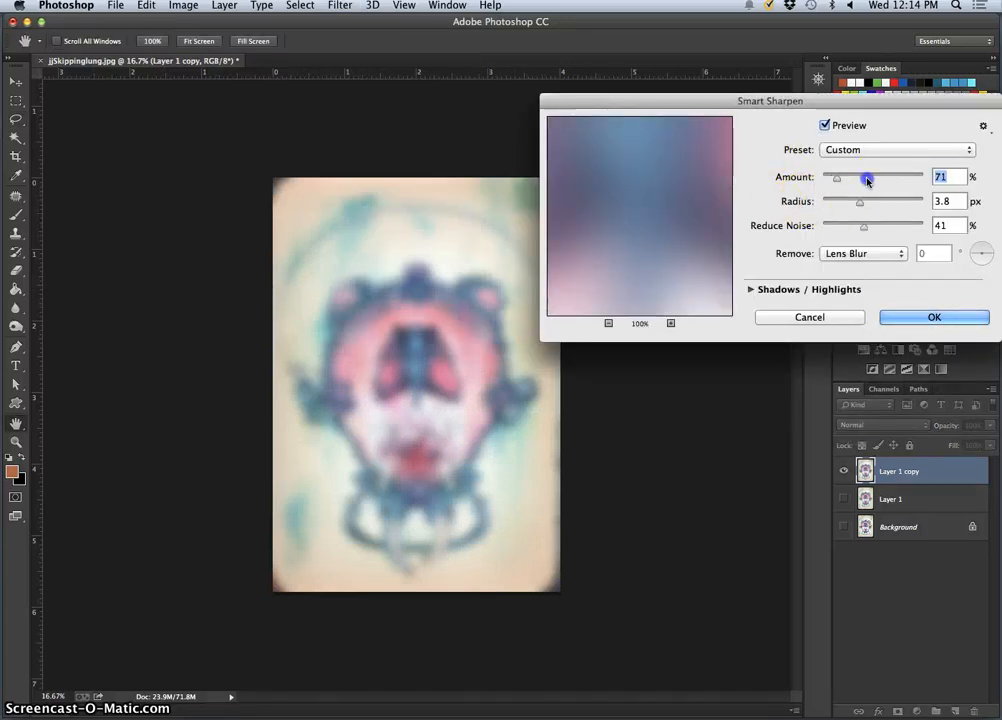
left_click_drag(860, 203, 897, 228)
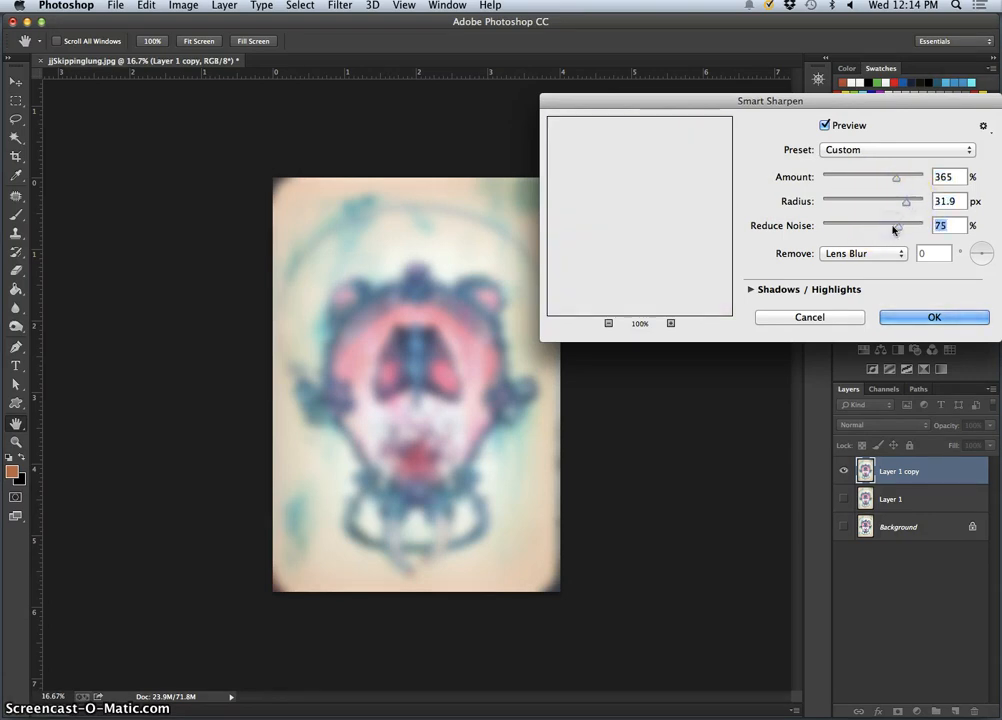
left_click(837, 256)
left_click(860, 240)
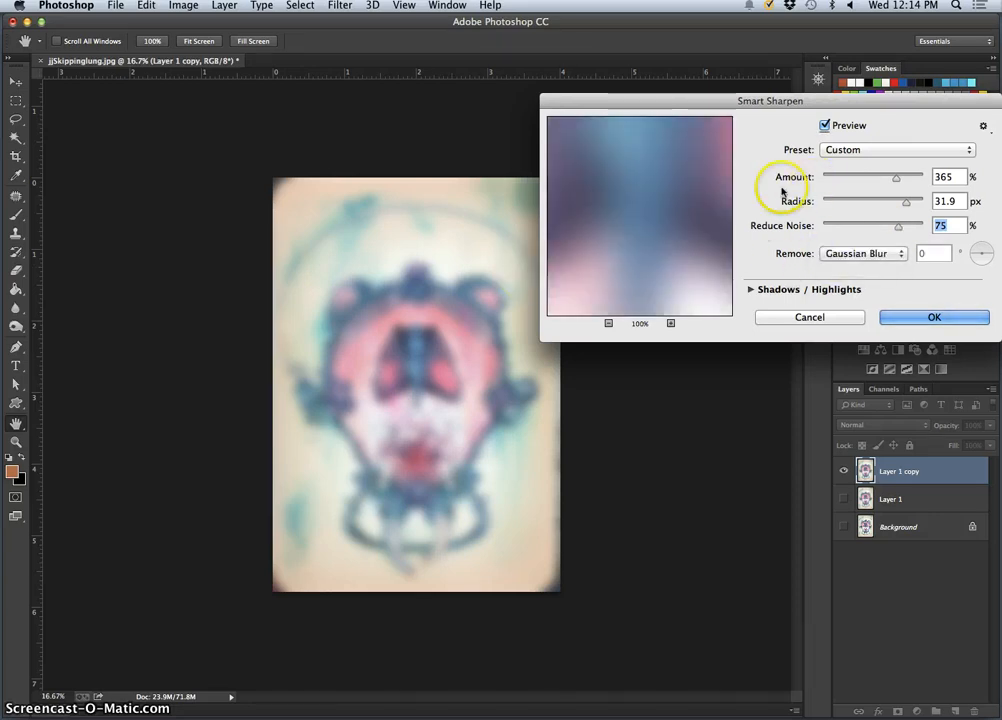
left_click_drag(906, 179, 915, 177)
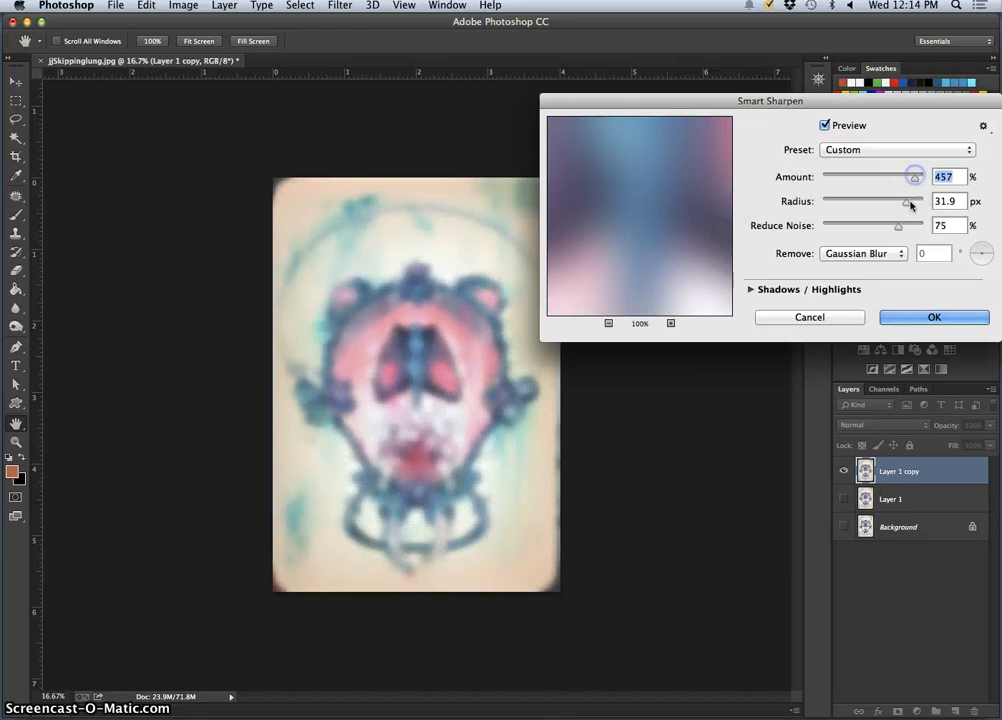
left_click(922, 205)
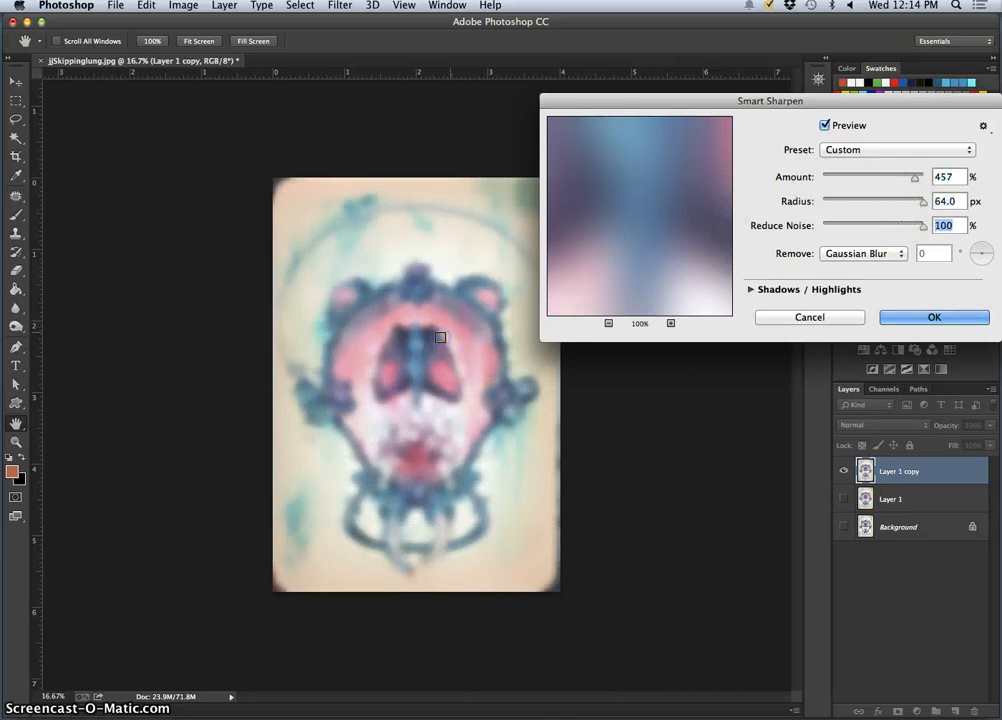
left_click(912, 315)
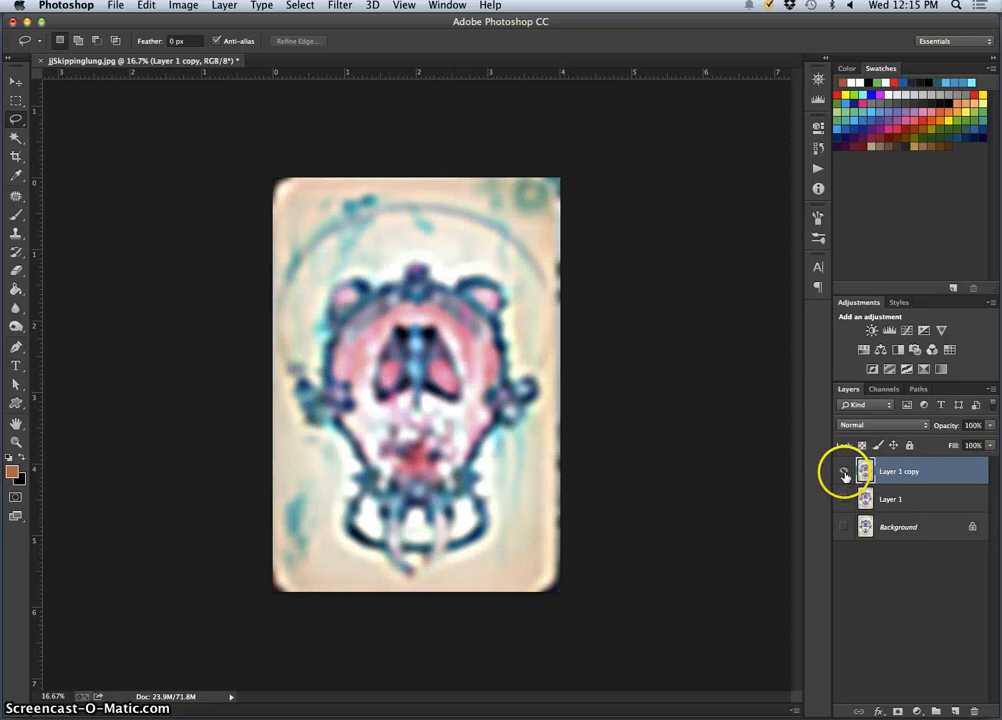
Examine the sharpened shapes of the figure and frame at higher magnification, and return to the full-image view
key("super+plus")
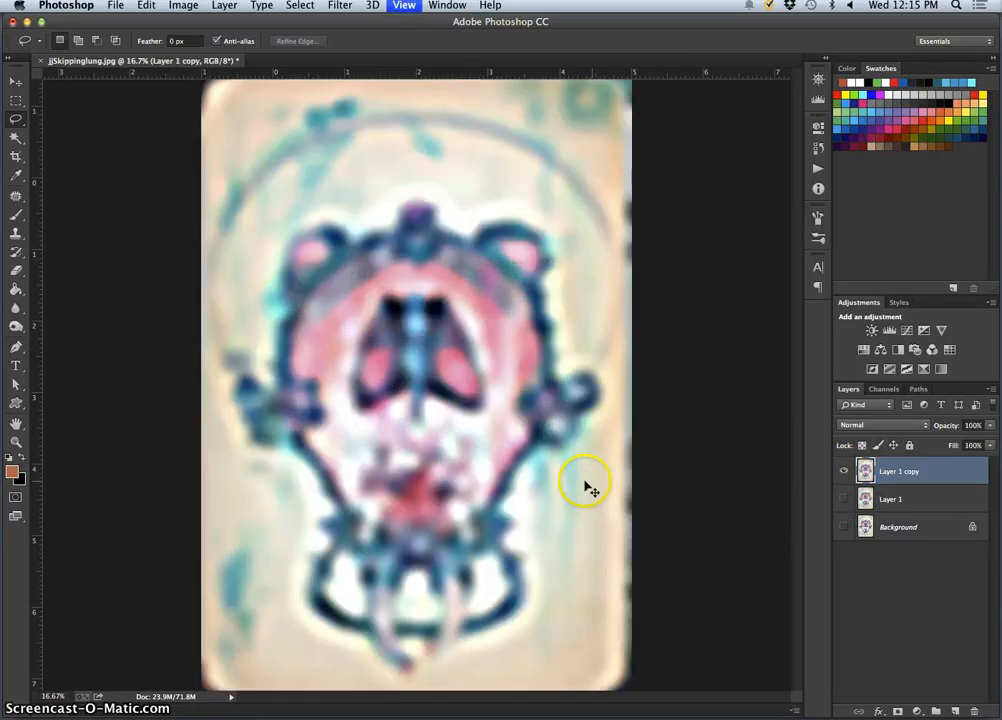
key("super+plus")
key("super+plus")
key("super+plus")
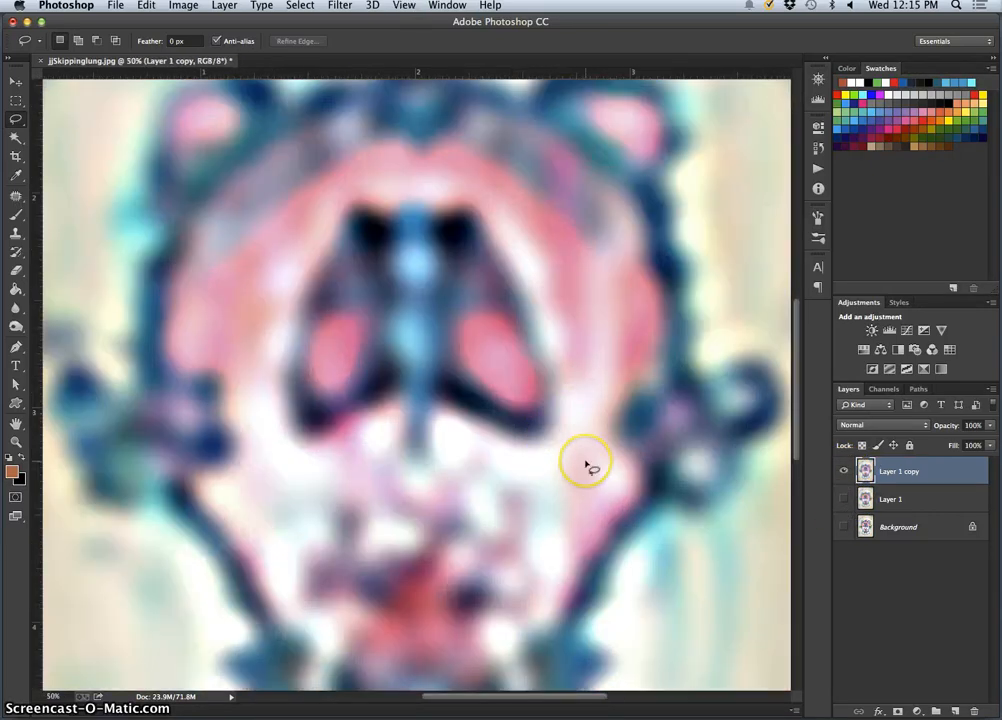
key("super+minus")
key("super+minus")
key("super+minus")
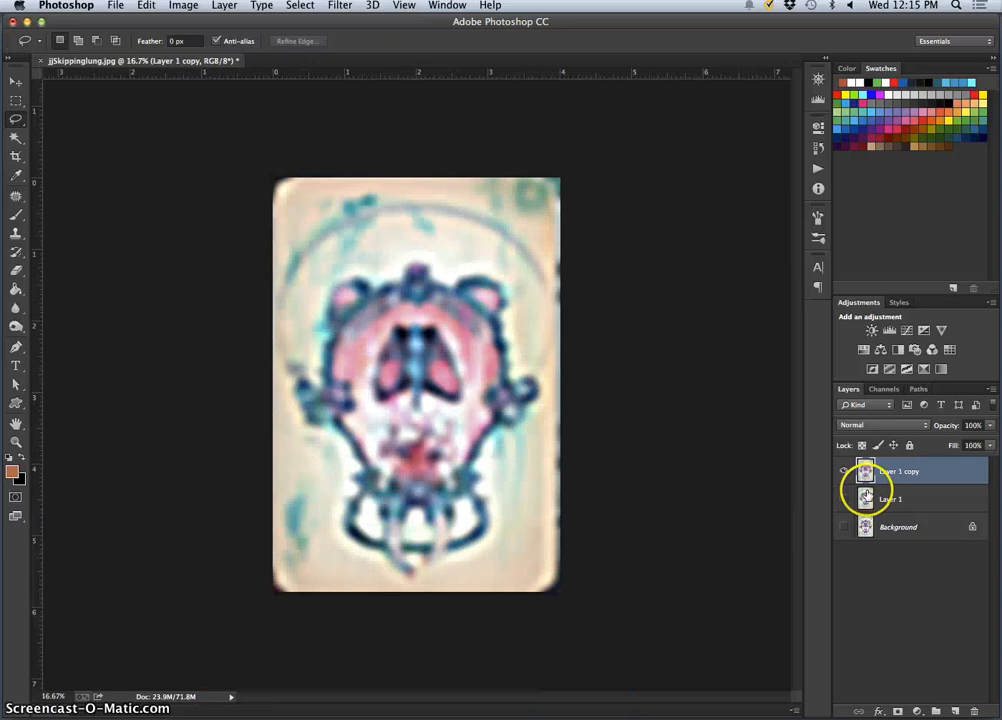
Compare the sharpened copy with the blurred layer and the original painting by toggling their visibility, leaving all three layers shown
left_click(843, 498)
left_click(843, 476)
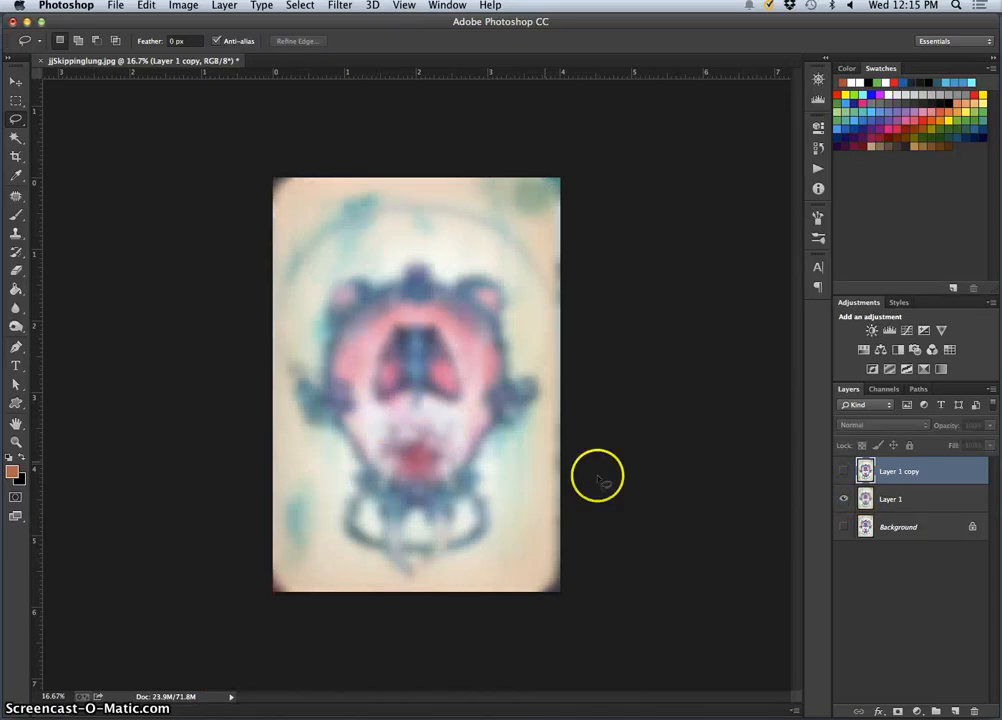
left_click(843, 526)
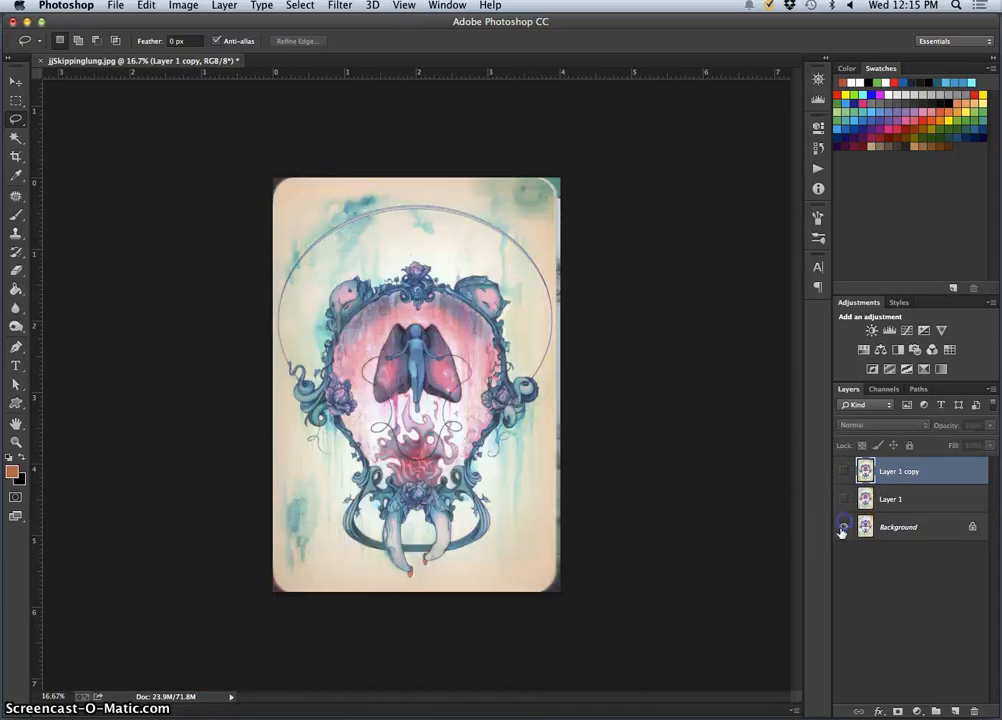
left_click(844, 471)
left_click(844, 471)
left_click(844, 471)
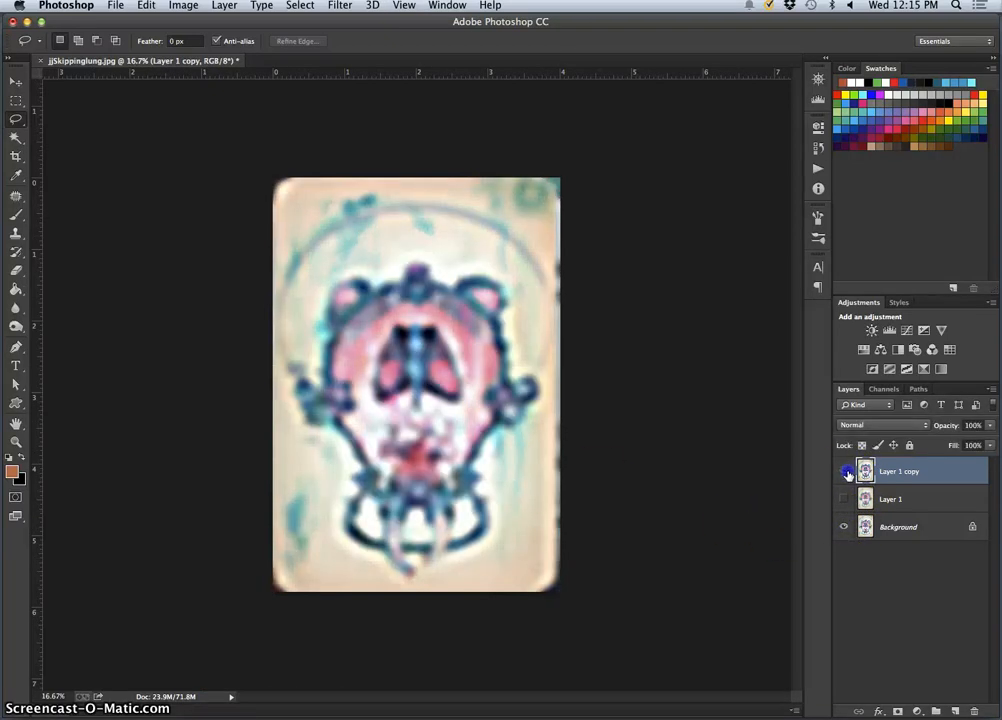
left_click(844, 471)
left_click(844, 471)
left_click(844, 471)
left_click(844, 471)
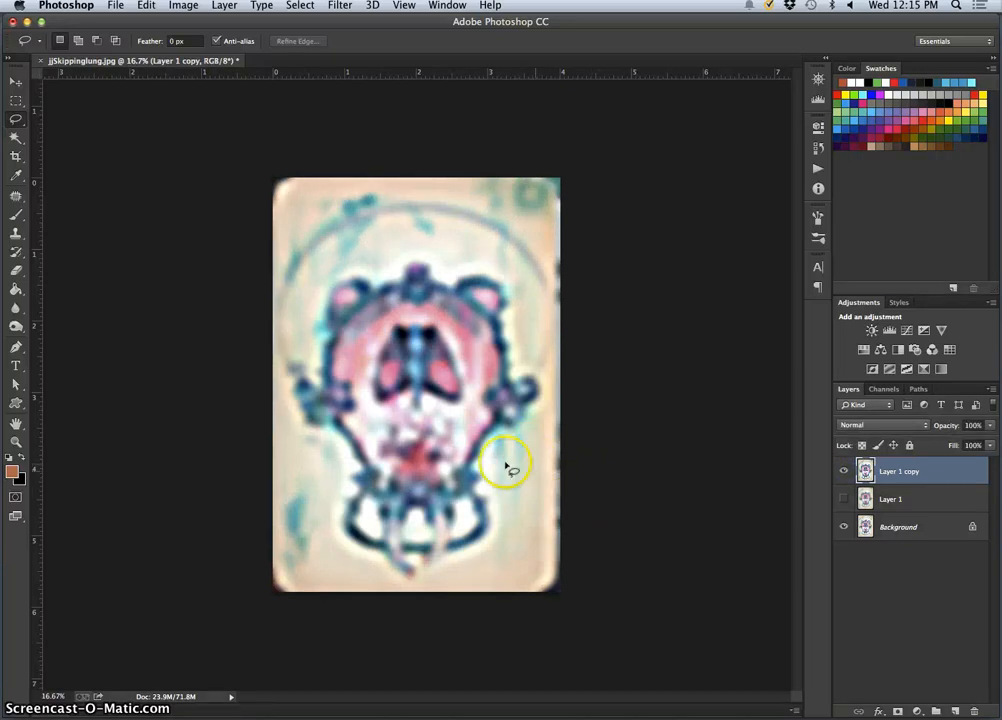
left_click(846, 490)
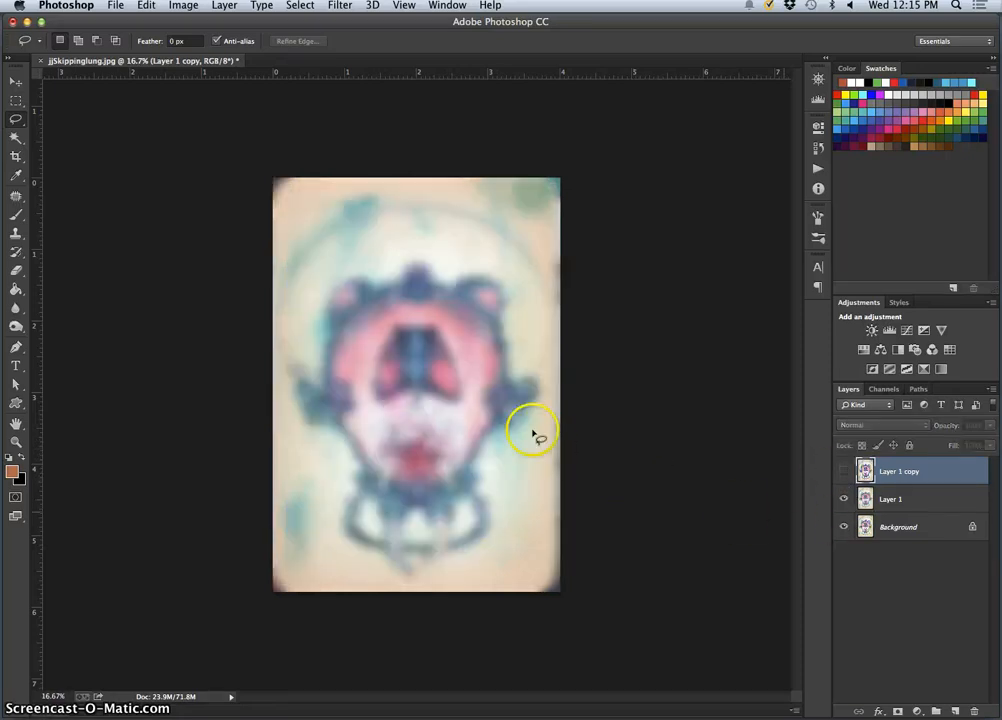
left_click(844, 472)
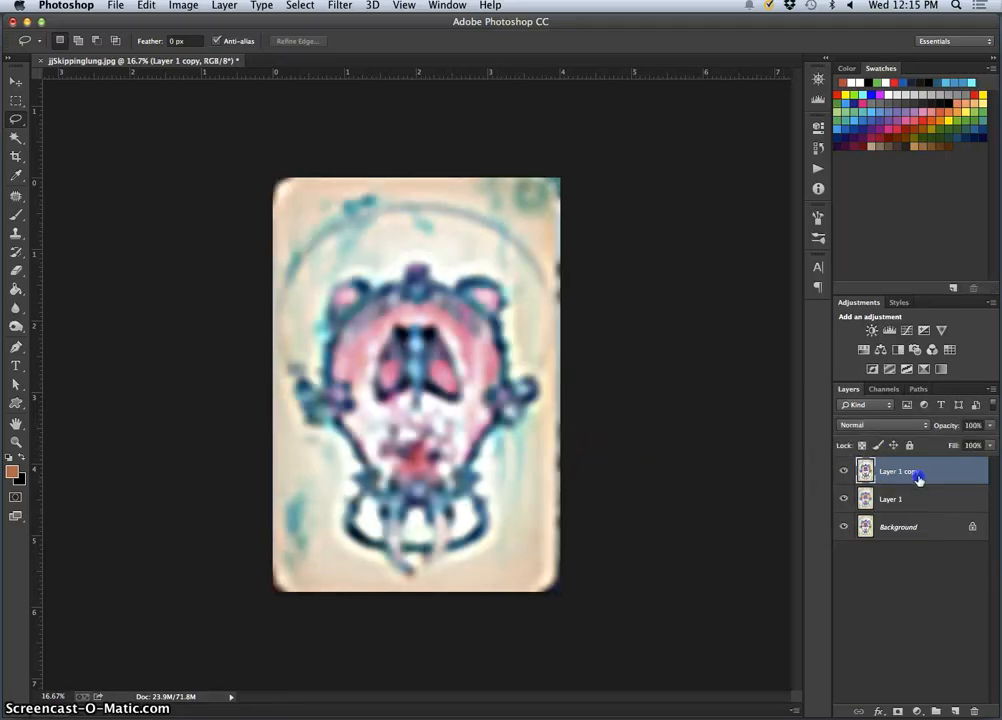
Lower Layer 1 copy's opacity to 42%, and hide both Layer 1 copy and Layer 1, leaving the Background layer selected
left_click(991, 428)
left_click_drag(965, 443, 944, 443)
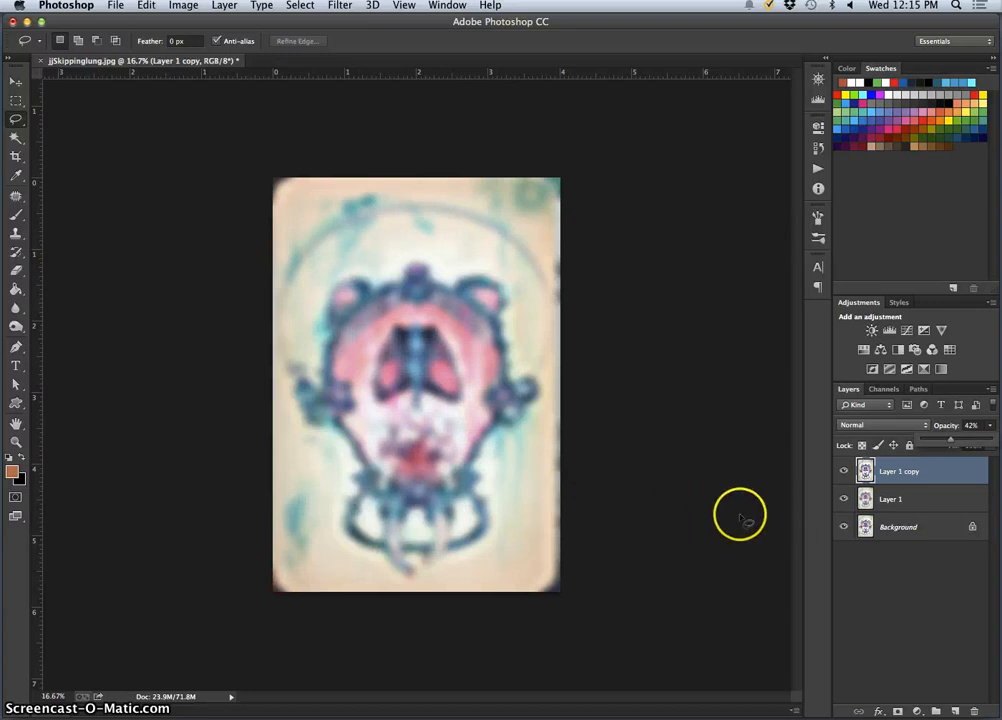
left_click(843, 471)
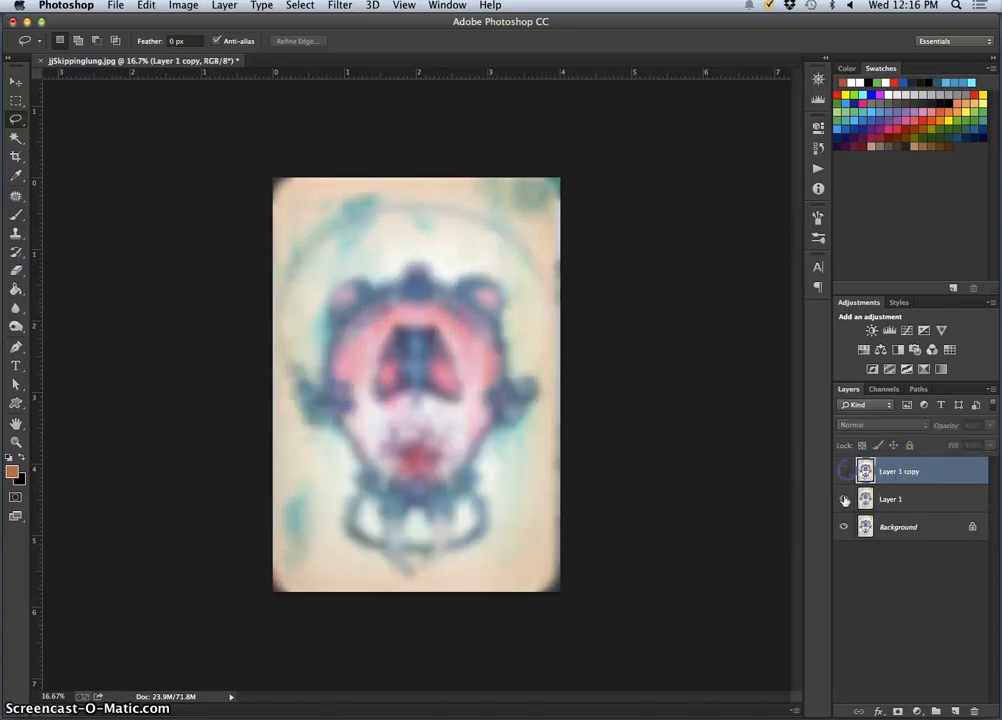
left_click(843, 498)
left_click(910, 527)
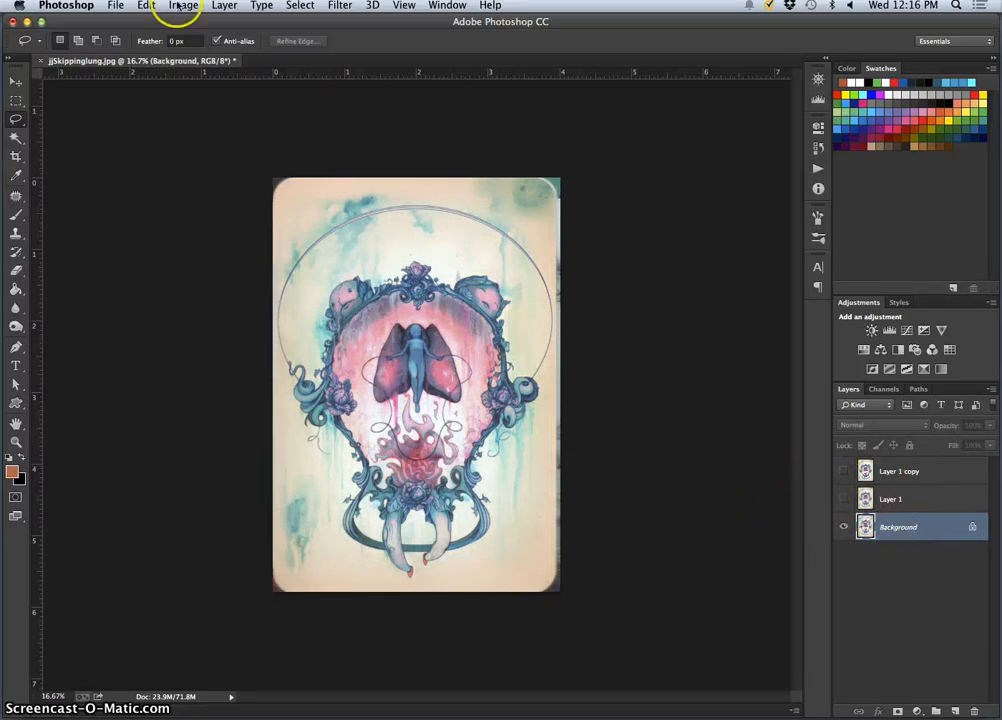
Open the Image Size settings for the document, link width and height, and keep Resample enabled with the Automatic method
left_click(199, 7)
left_click(175, 113)
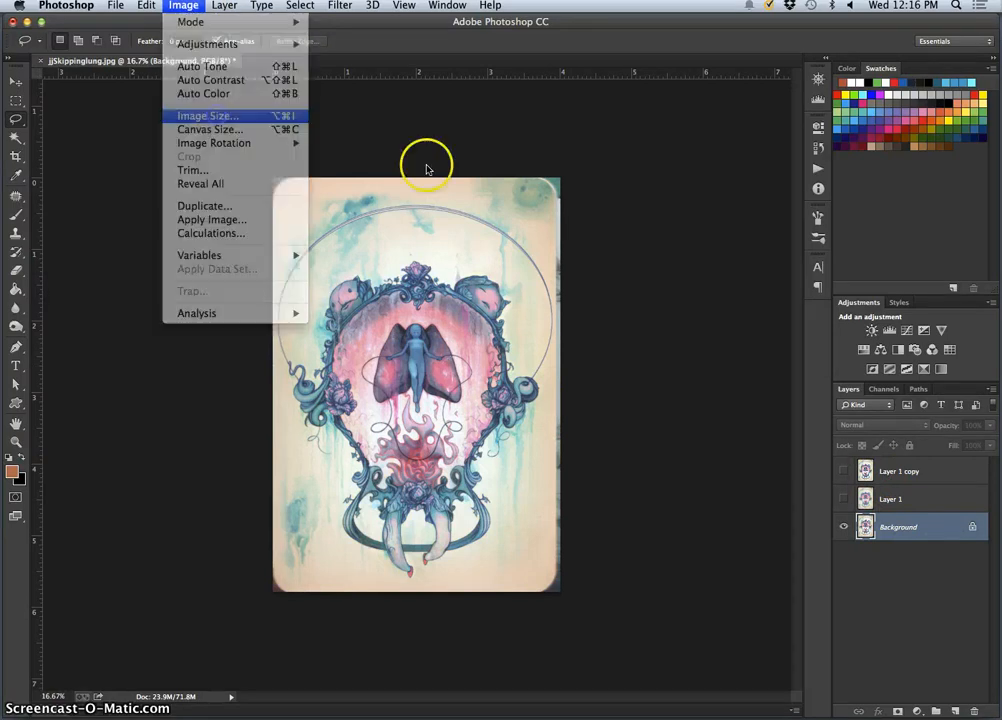
left_click_drag(687, 278, 637, 178)
left_click(572, 337)
left_click(570, 335)
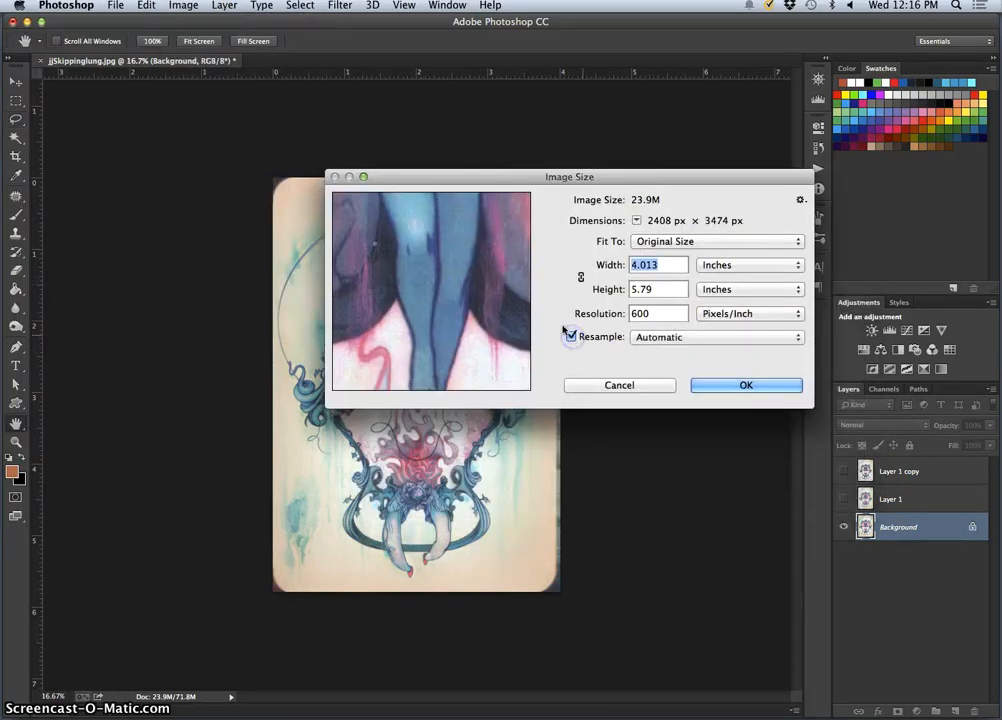
left_click(582, 278)
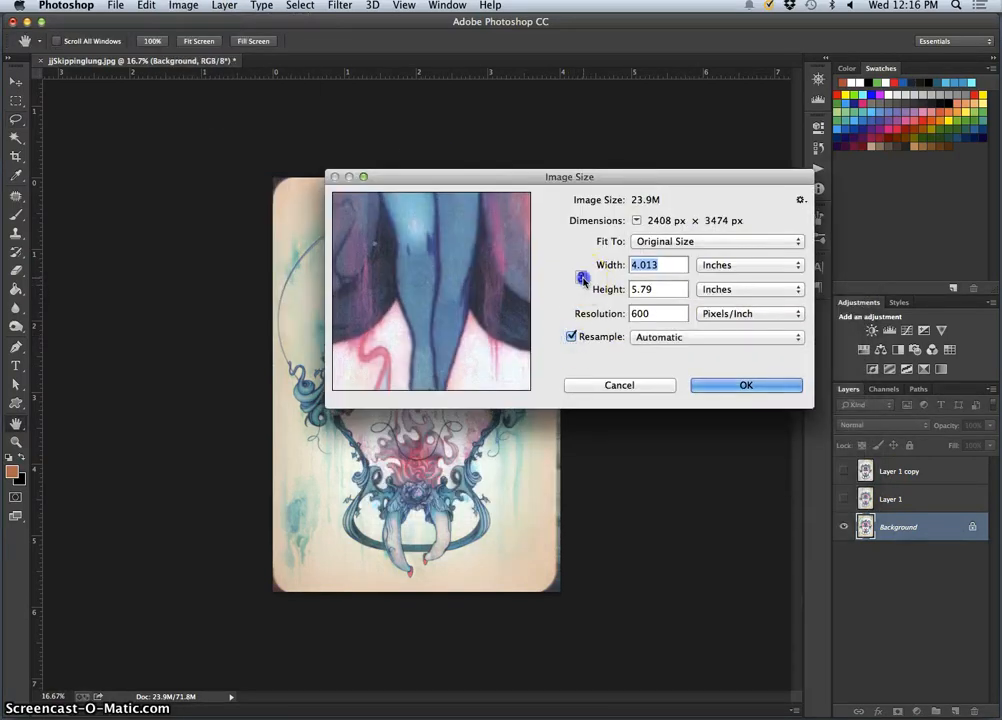
left_click(572, 337)
left_click(572, 337)
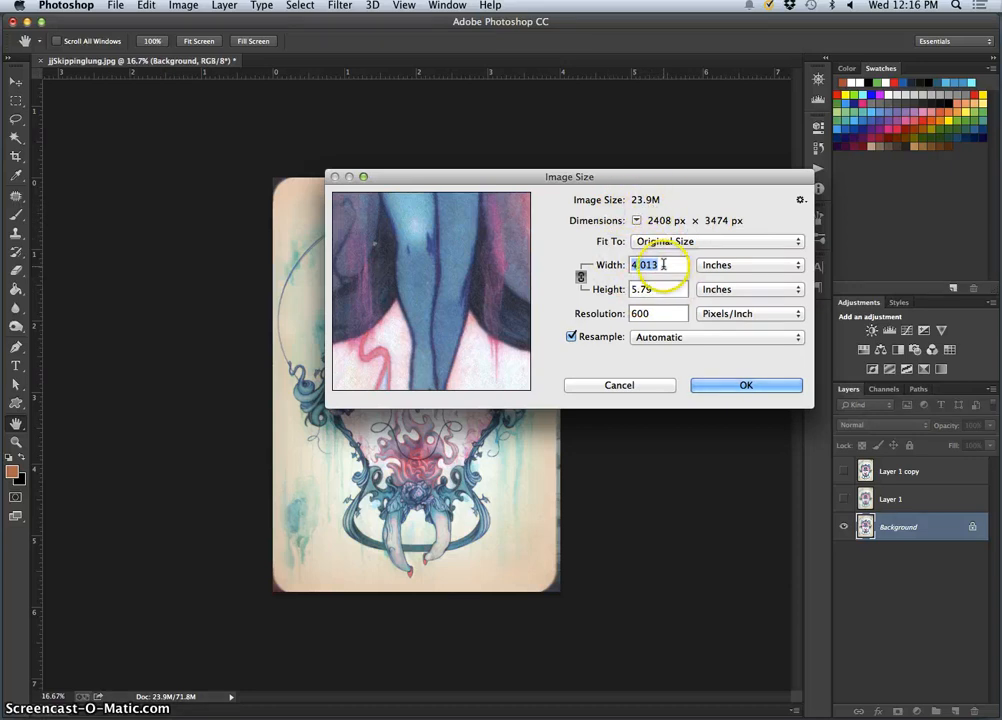
Resize the image to a width of 10 inches at a resolution of 350 pixels per inch
left_click_drag(663, 265, 624, 265)
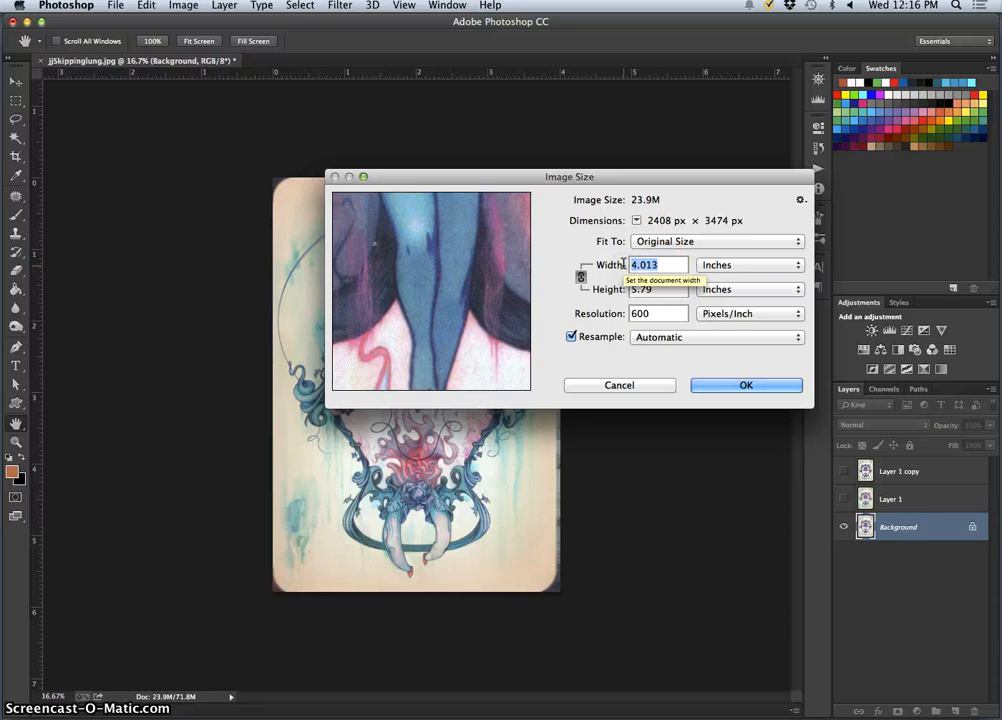
type("10")
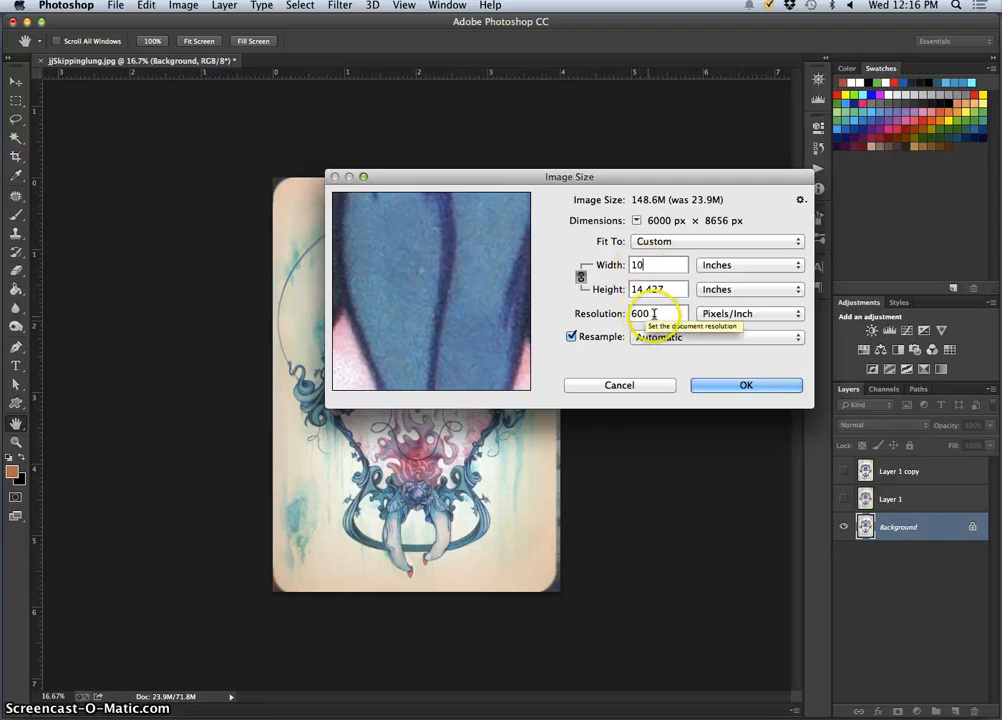
double_click(631, 314)
type("350")
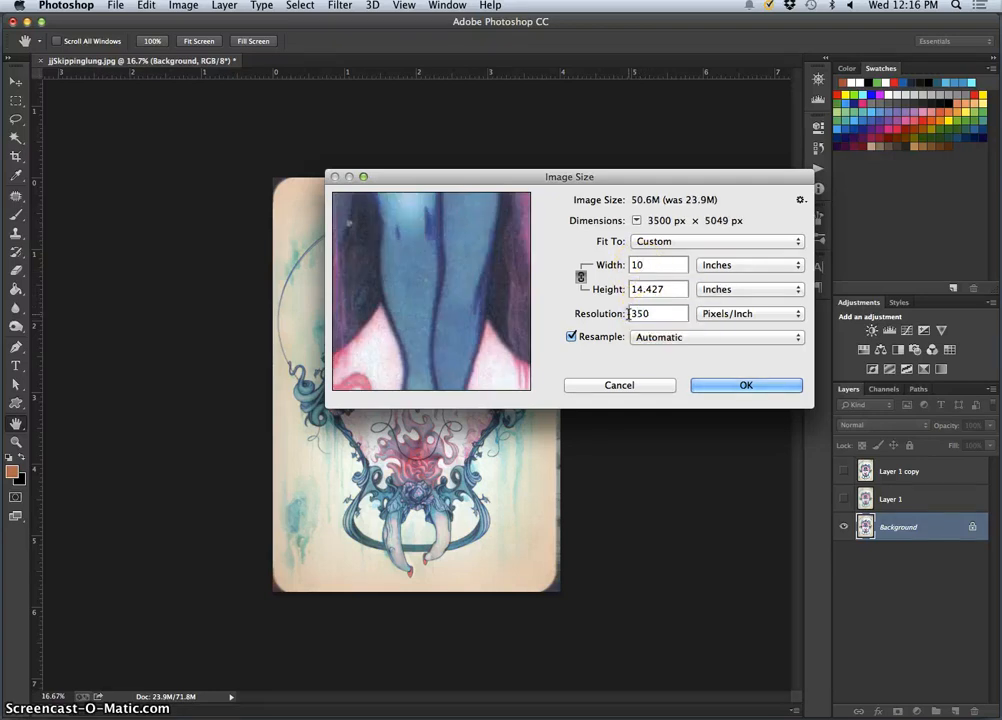
left_click(656, 314)
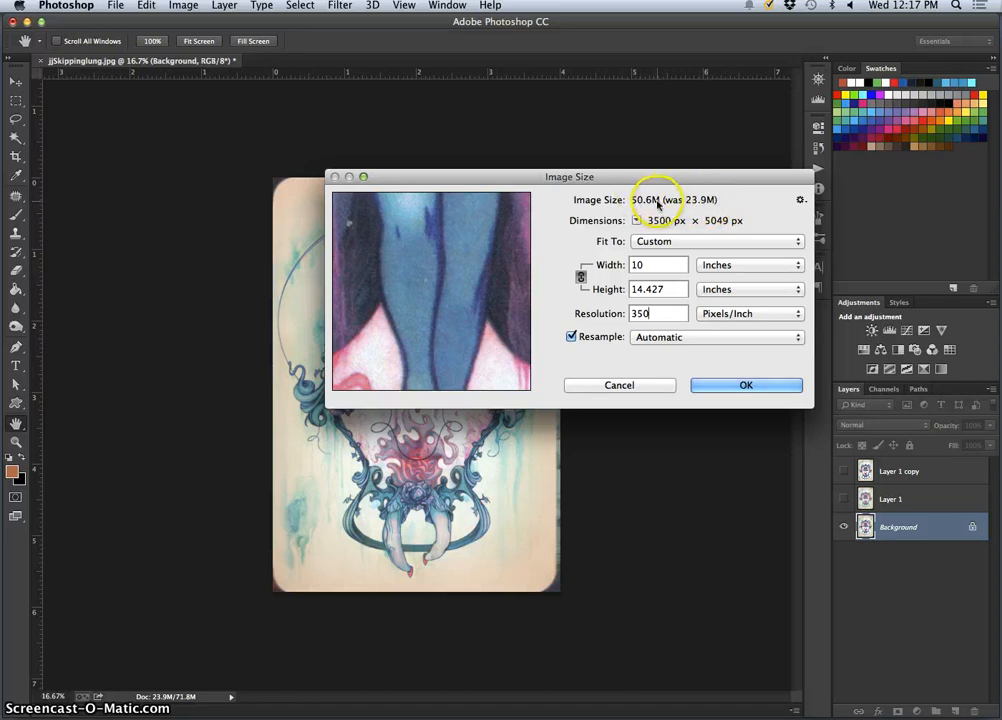
left_click(740, 385)
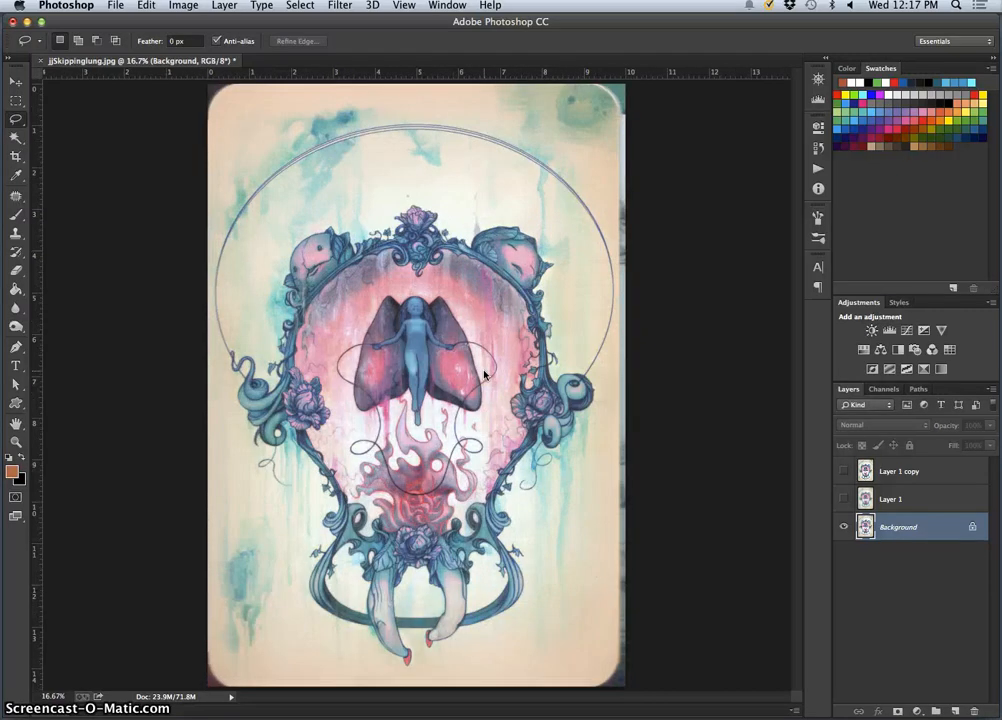
Examine the resized painting's detail around the central figure's legs at high magnification, and return to the full-image view
key("super+plus")
key("super+plus")
key("super+plus")
key("super+plus")
key("super+plus")
key("super+plus")
key("super+plus")
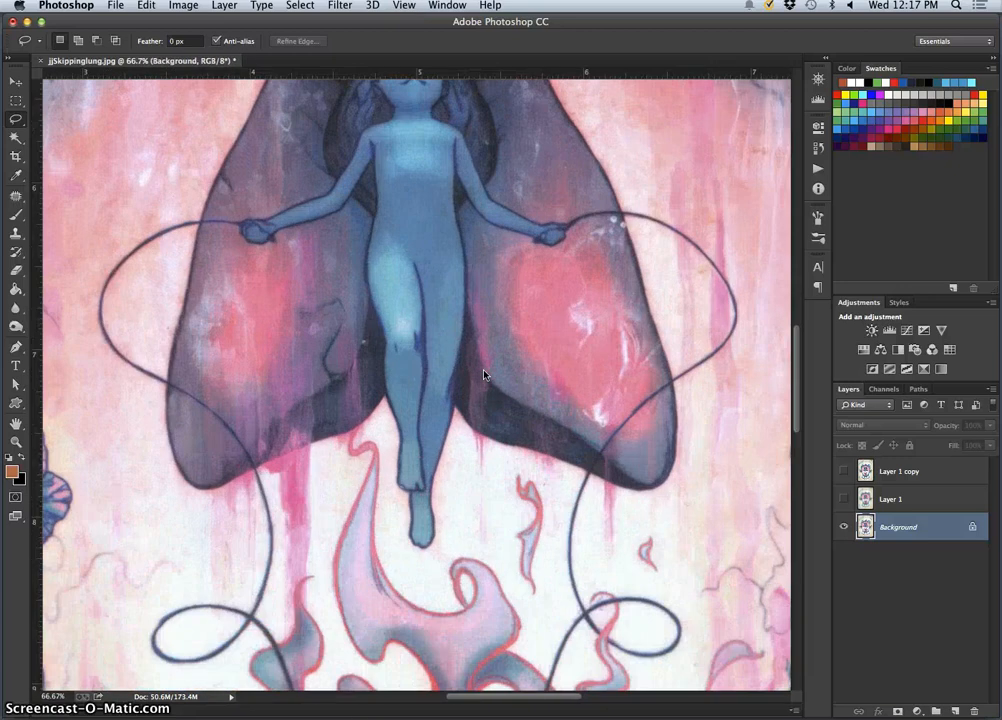
key("super+plus")
key("super+plus")
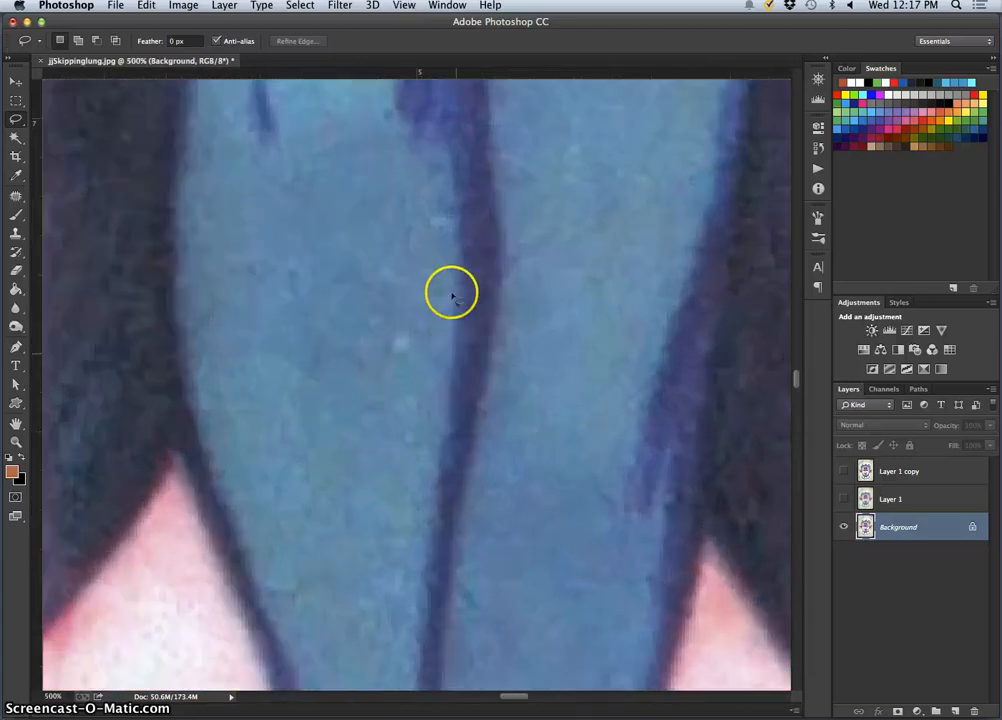
key("super+minus")
key("super+minus")
key("super+minus")
key("super+minus")
key("super+minus")
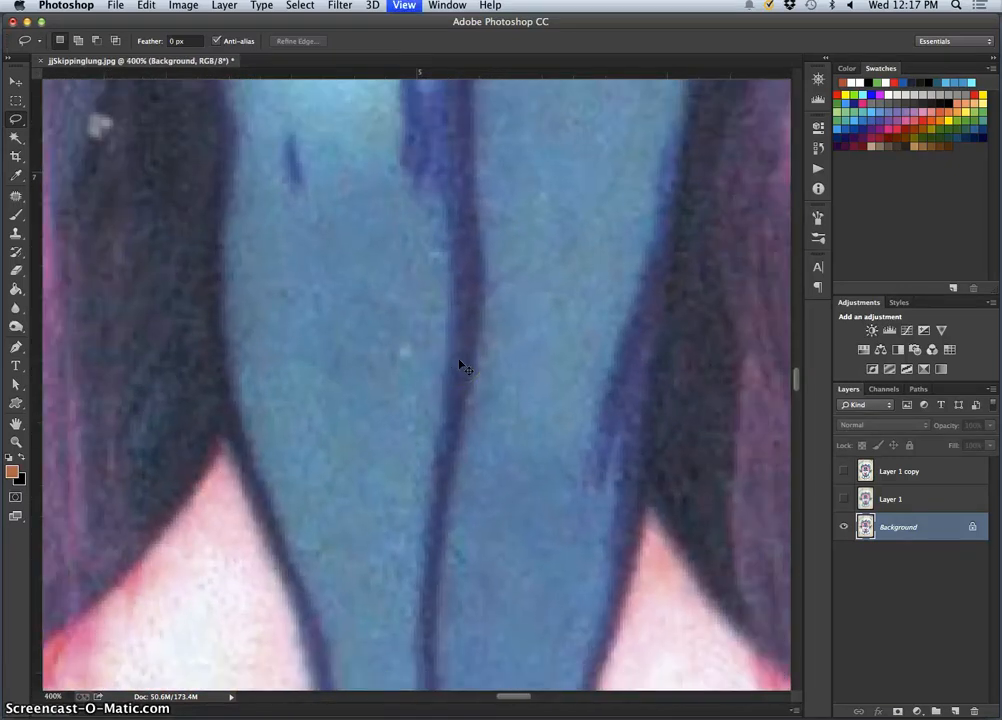
key("super+minus")
key("super+minus")
key("super+minus")
key("super+minus")
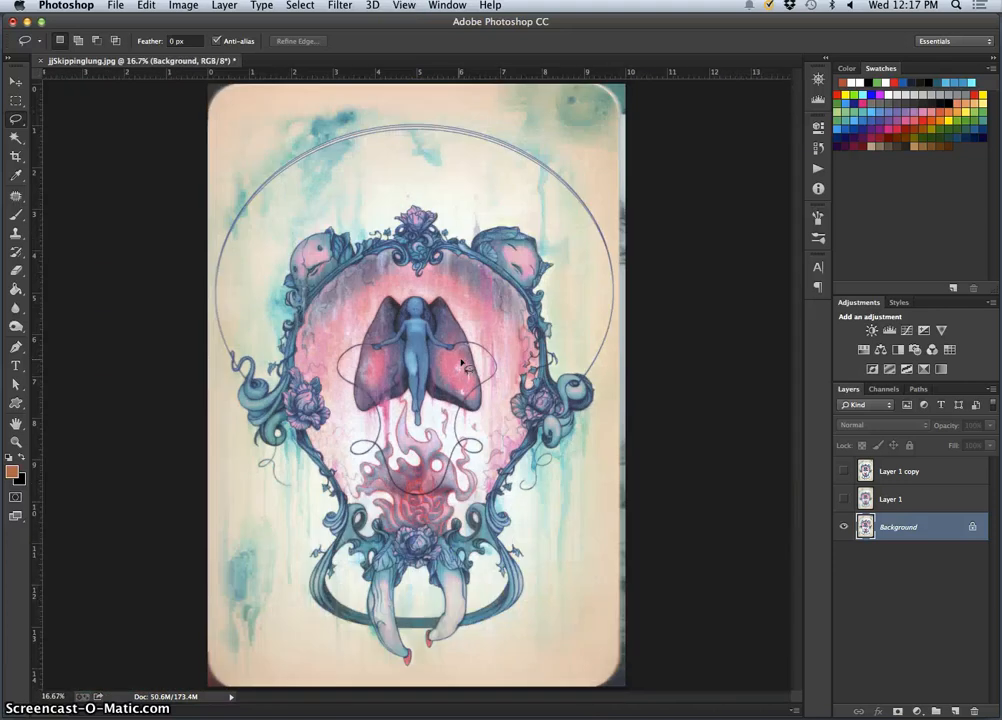
Show Layer 1 and Layer 1 copy again, select Layer 1 copy, and compare the view with and without it
left_click(843, 527)
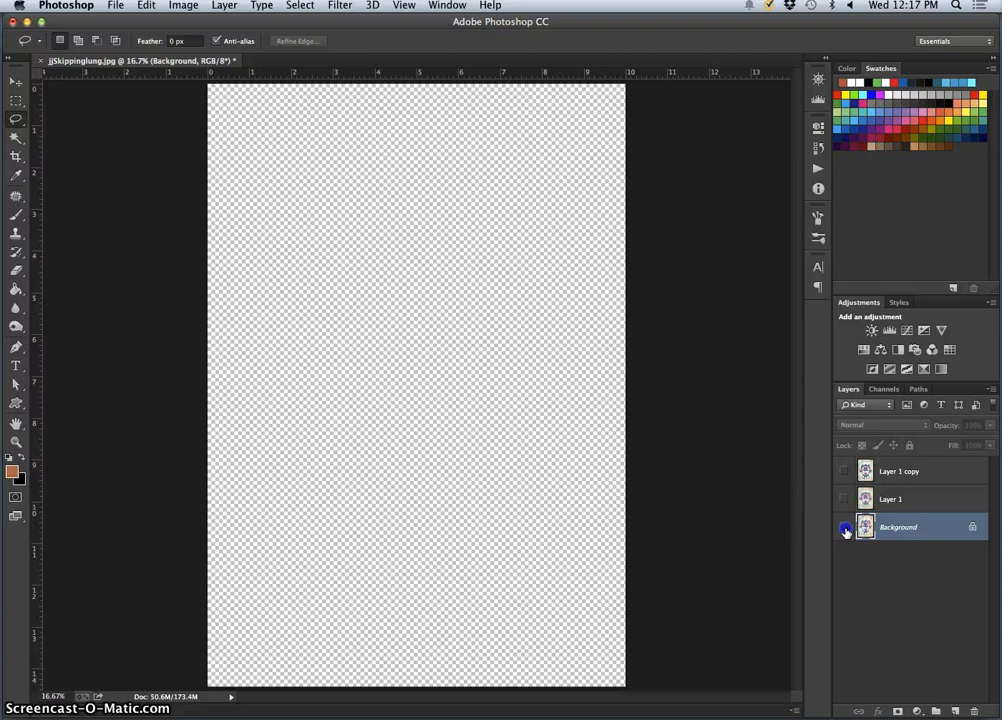
left_click(843, 527)
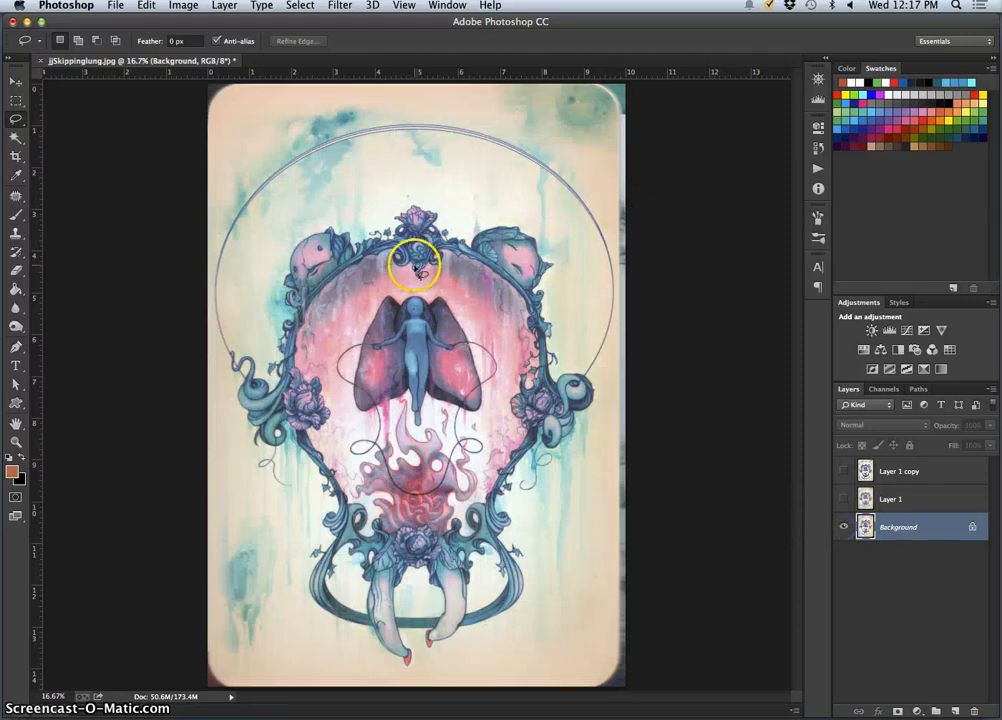
key("super+minus")
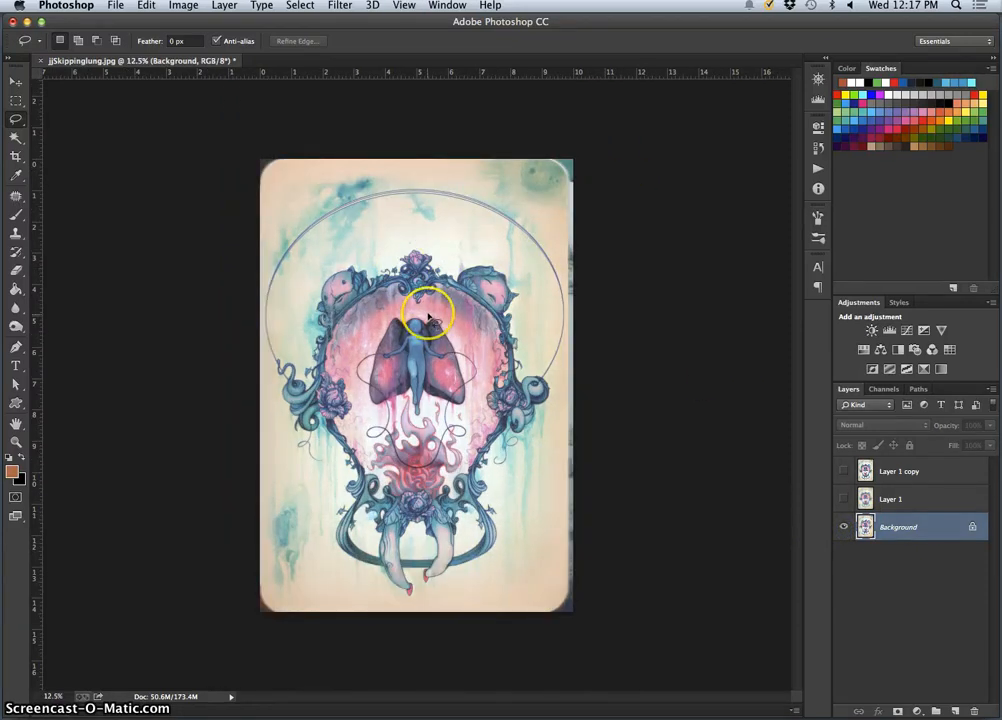
left_click(843, 472)
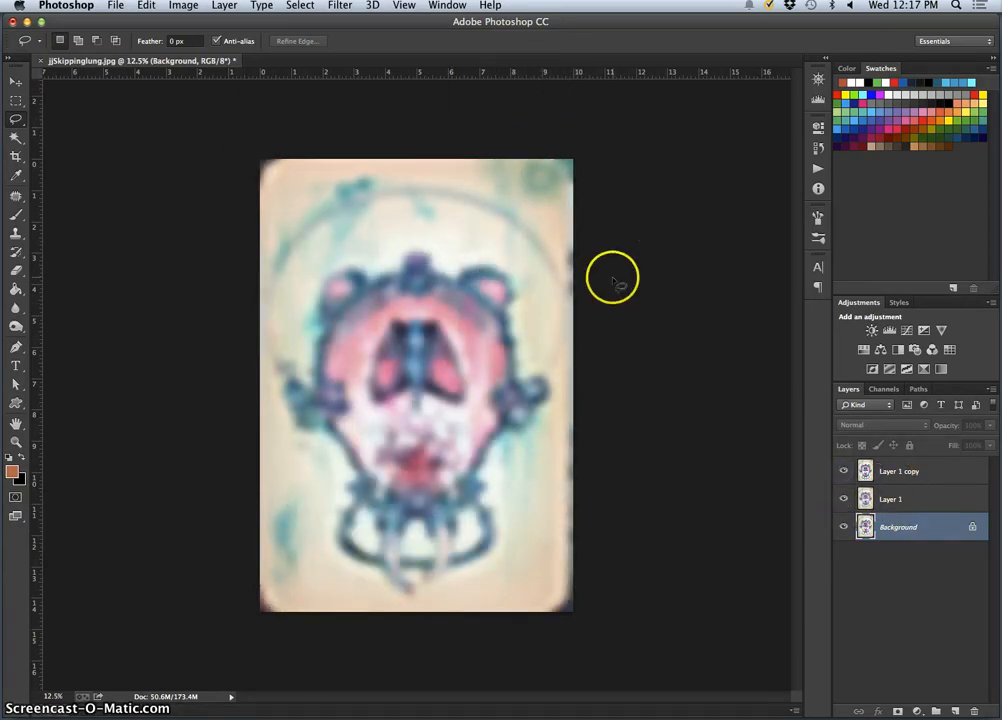
left_click(906, 478)
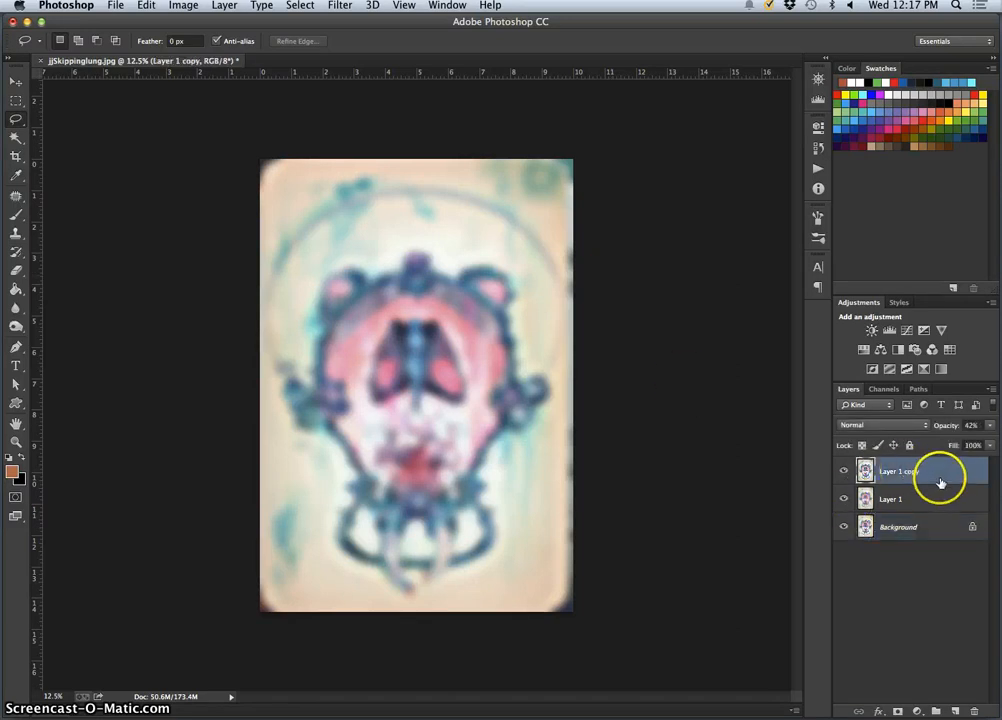
left_click(844, 476)
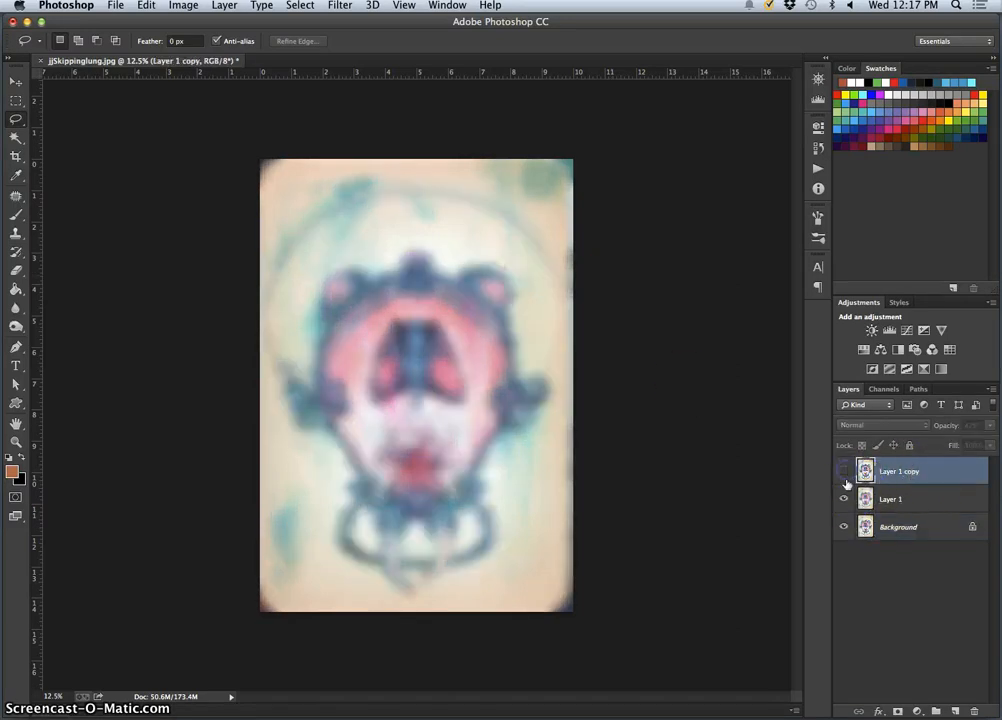
left_click(845, 477)
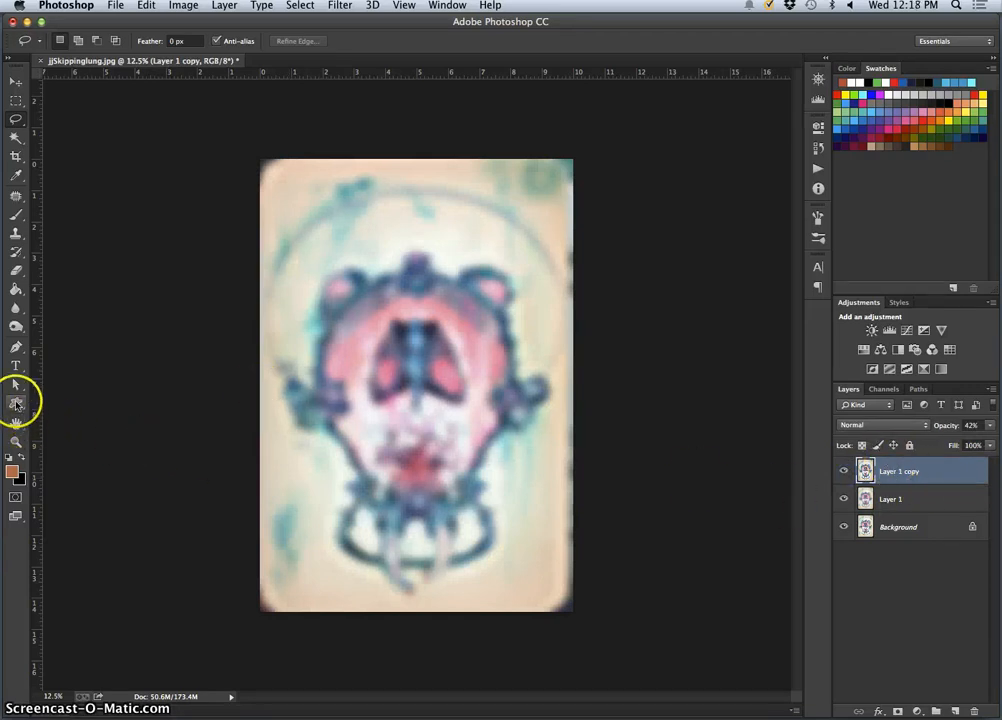
Activate the Rectangle tool and reset the foreground and background colours to the default black and white
left_click(17, 405)
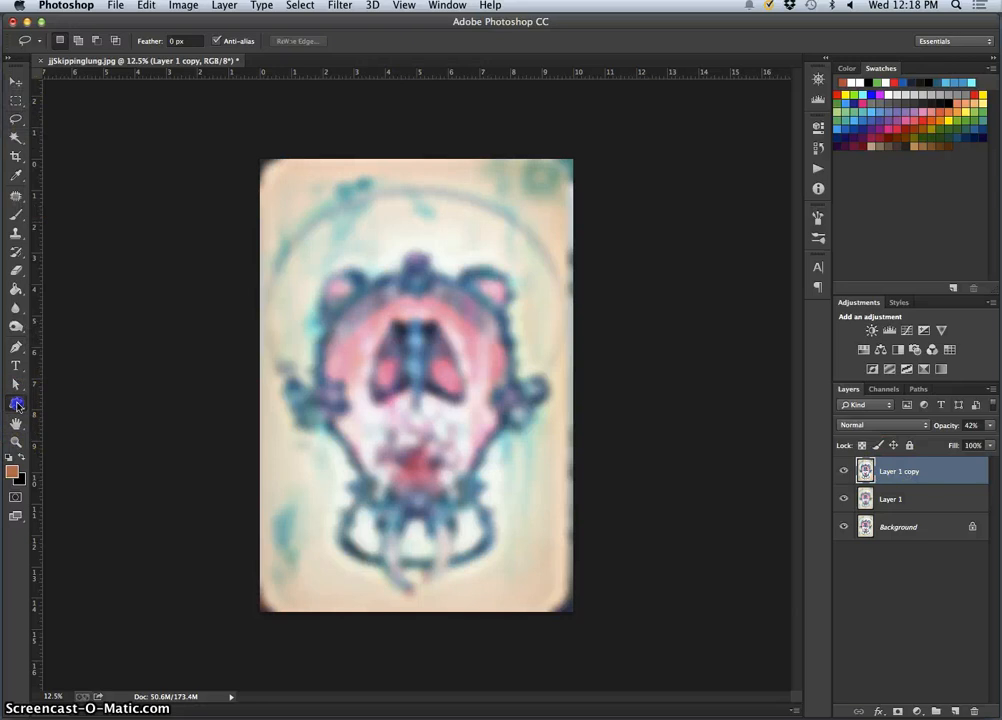
left_click(49, 403)
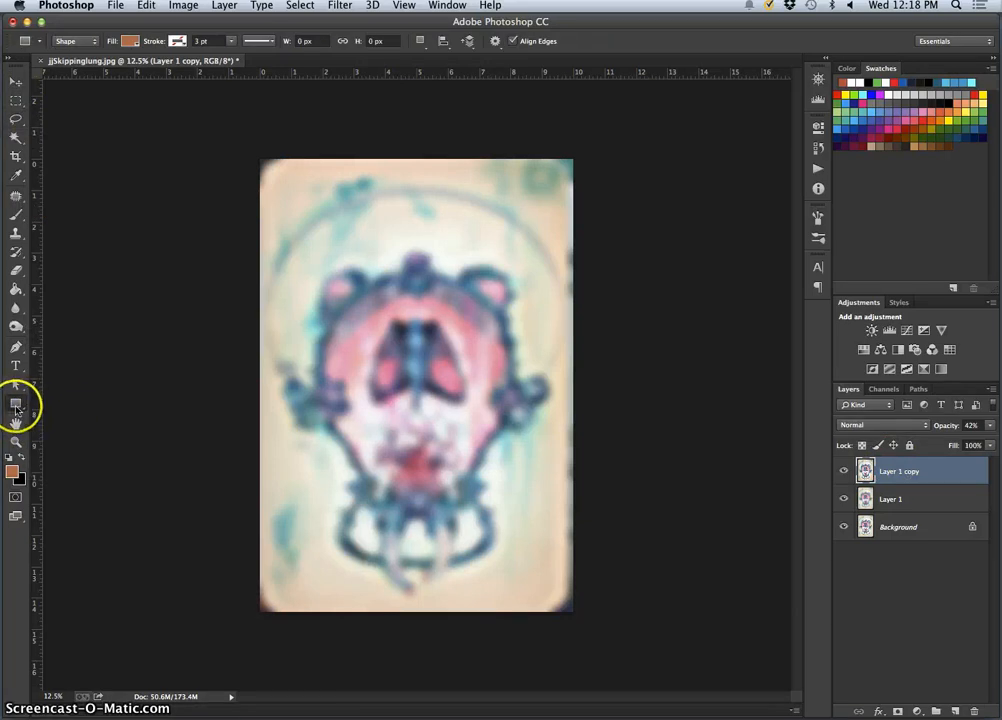
left_click(16, 404)
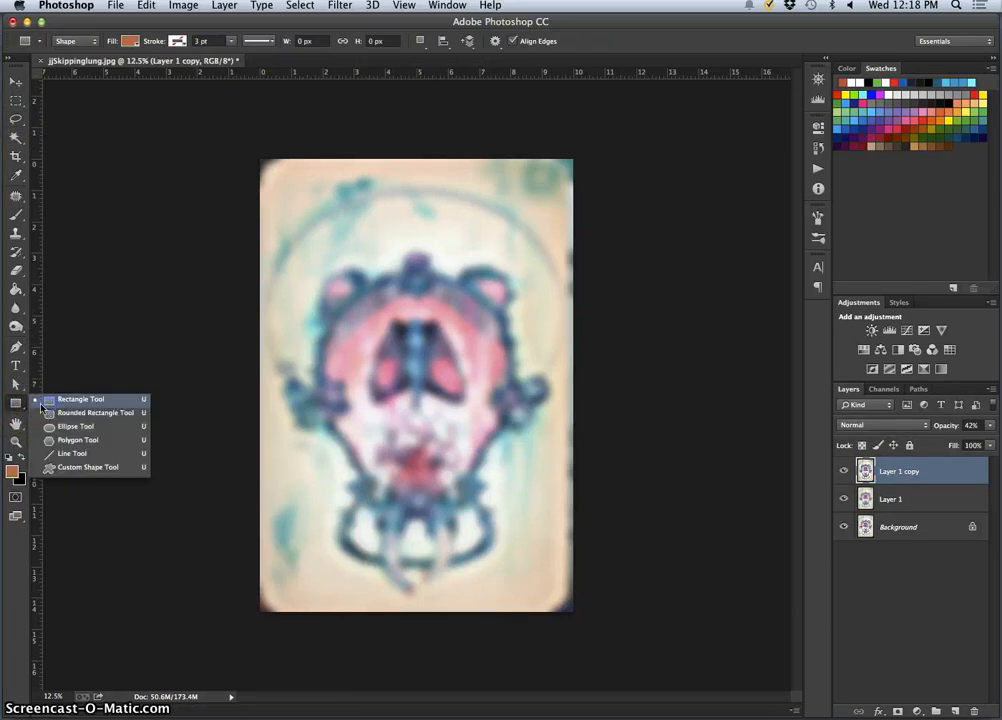
left_click(14, 404)
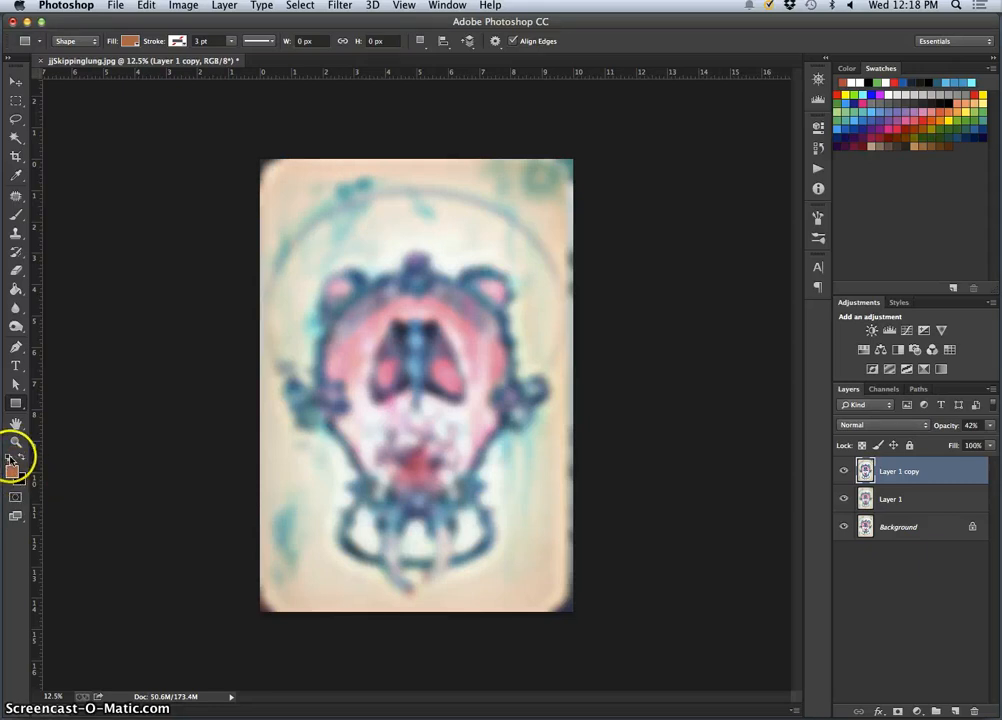
left_click(8, 457)
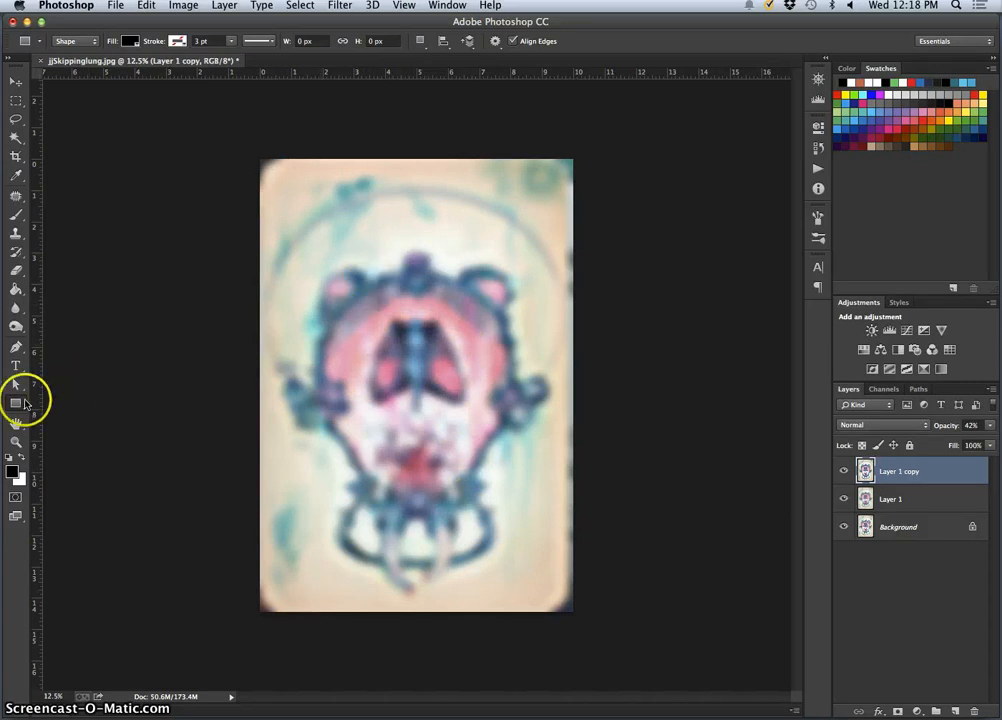
Draw a black ellipse about 2181 × 2818 px over the ornate frame with the Ellipse tool, undoing any stray extra ellipse
left_click_drag(18, 404, 44, 404)
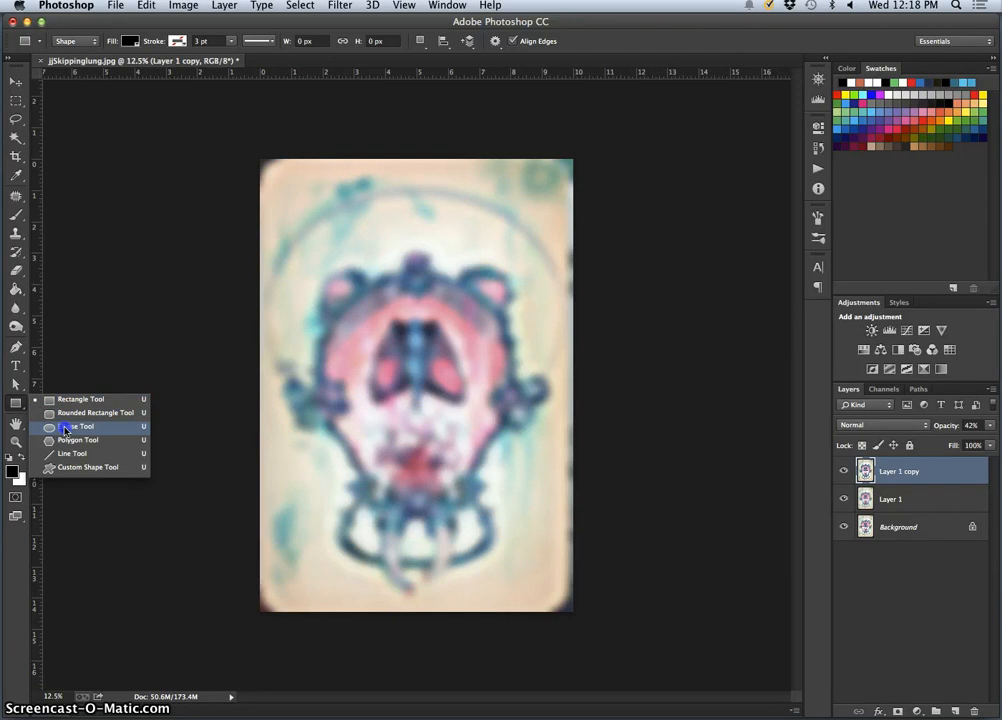
left_click(65, 430)
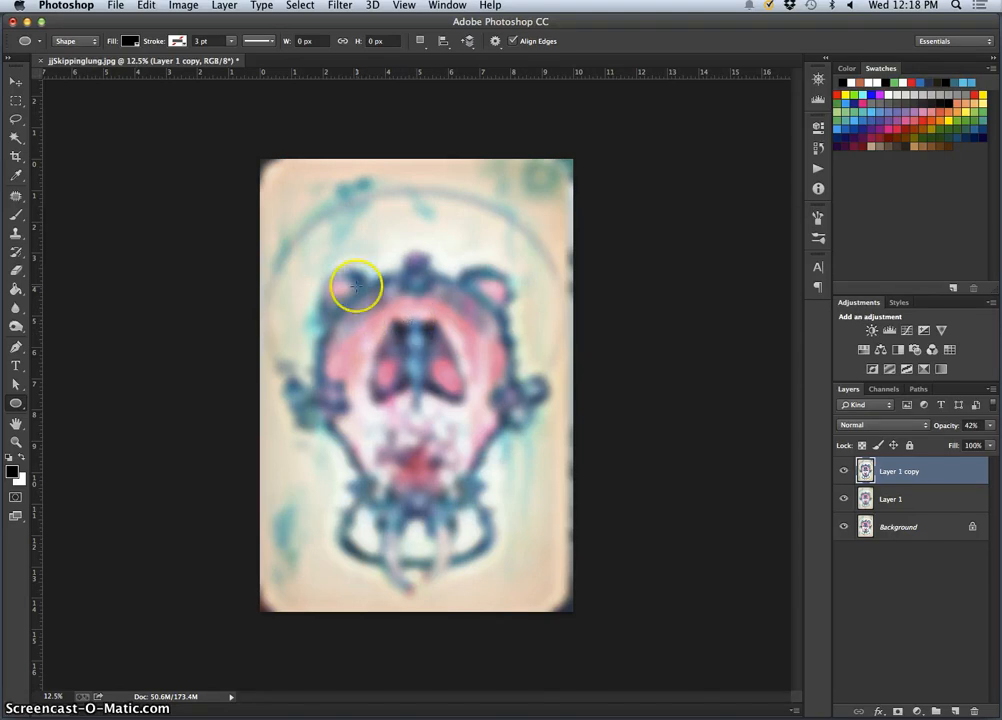
left_click_drag(300, 252, 495, 504)
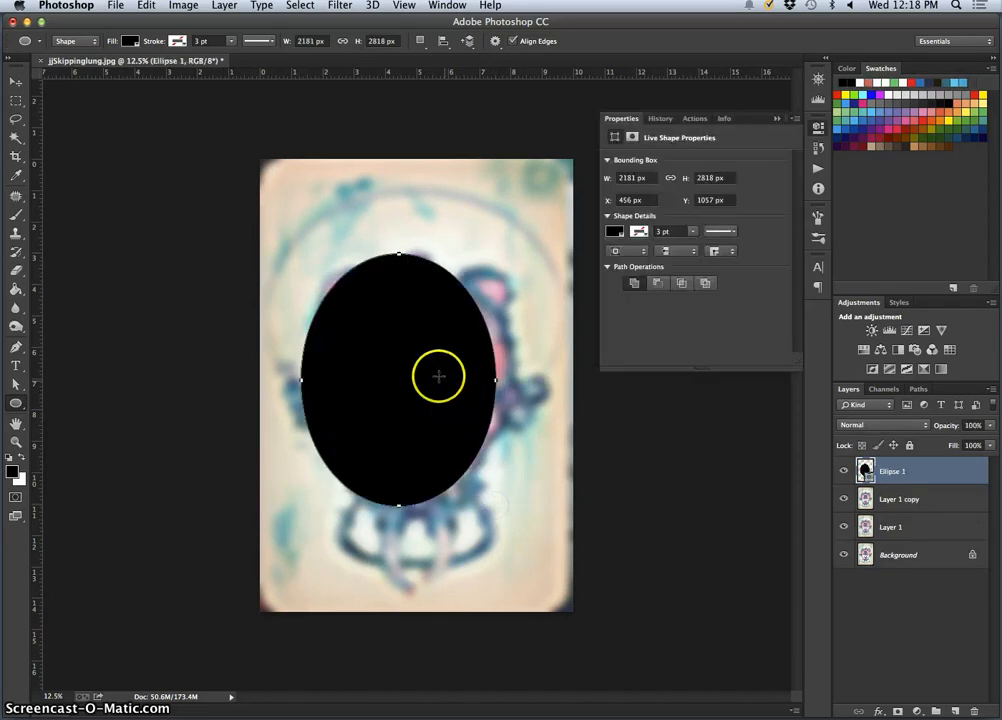
left_click_drag(421, 360, 414, 359)
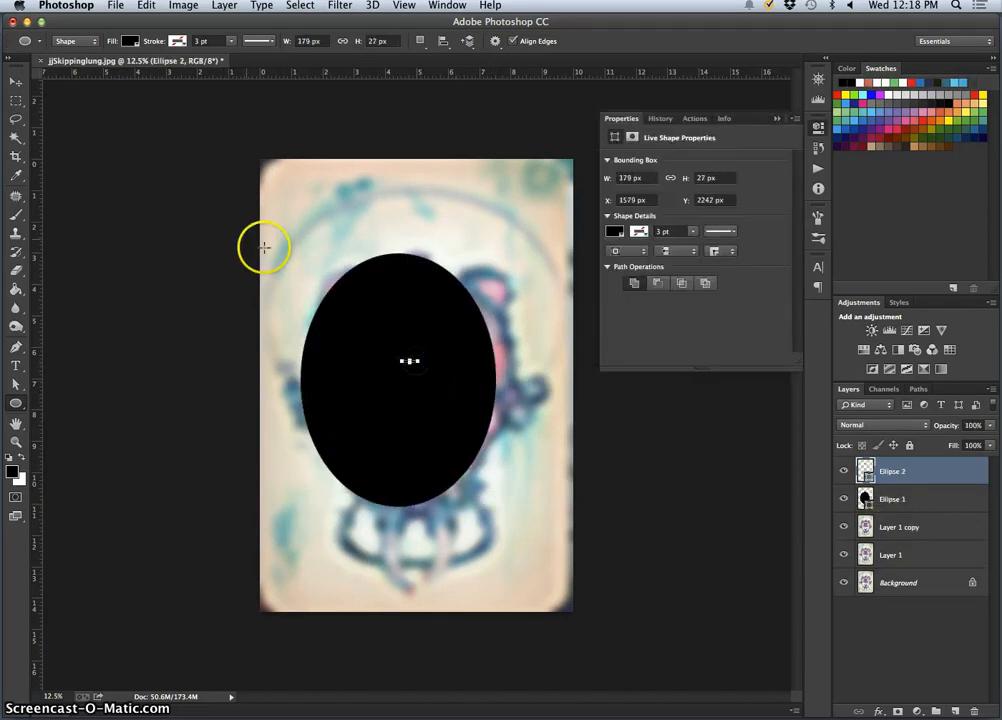
key("super+z")
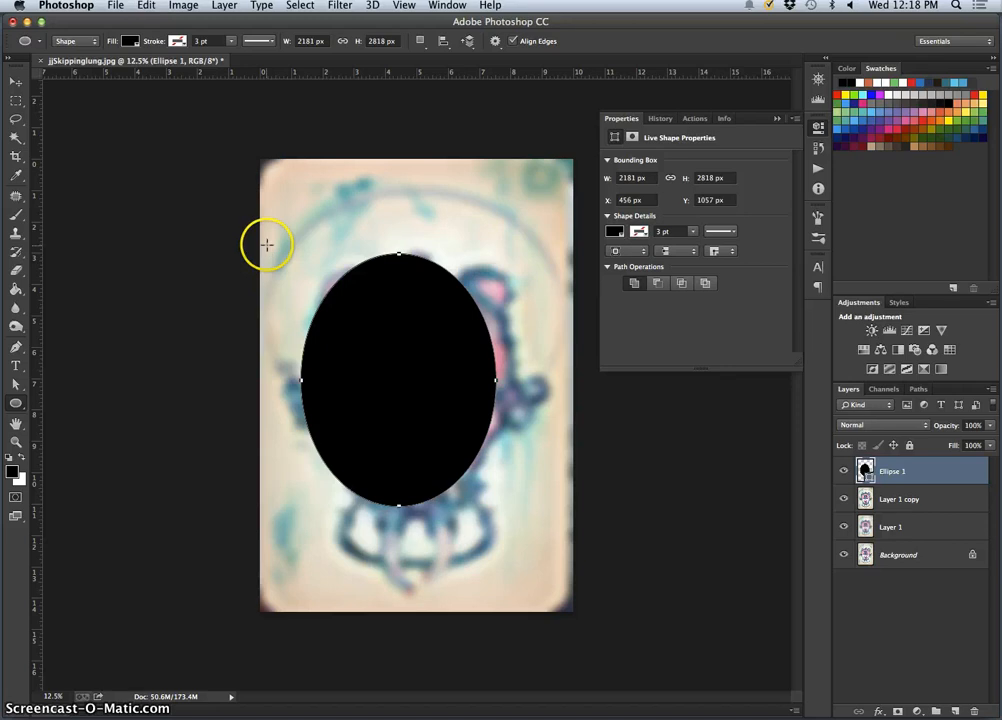
Move the black ellipse to about X 674 px, Y 1184 px so it is centred on the ornate frame
left_click(15, 81)
mouse_move(396, 314)
left_mouse_down()
mouse_move(438, 311)
mouse_move(414, 333)
mouse_move(414, 322)
left_mouse_up()
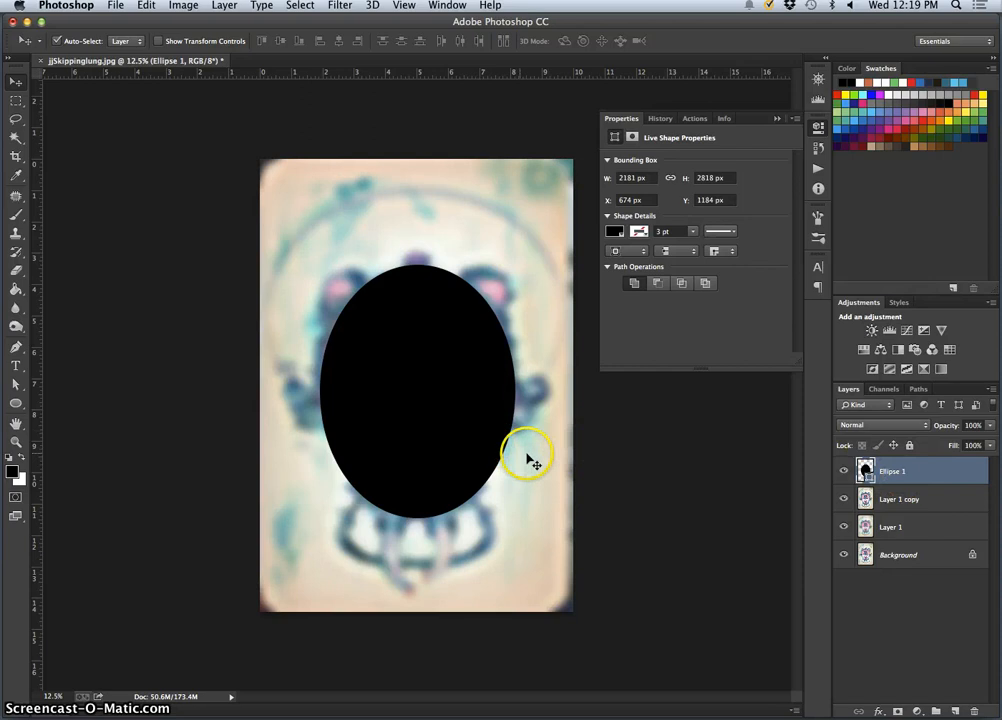
key("super+plus")
key("super+plus")
key("super+plus")
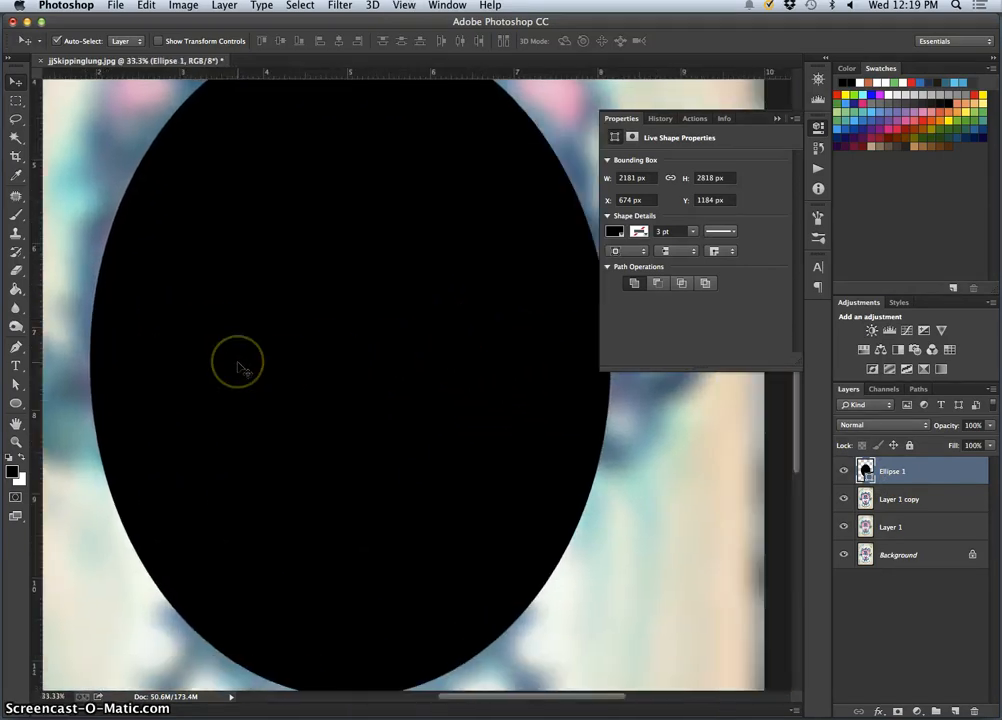
key("super+plus")
key("super+plus")
scroll(239, 363, "left", 15)
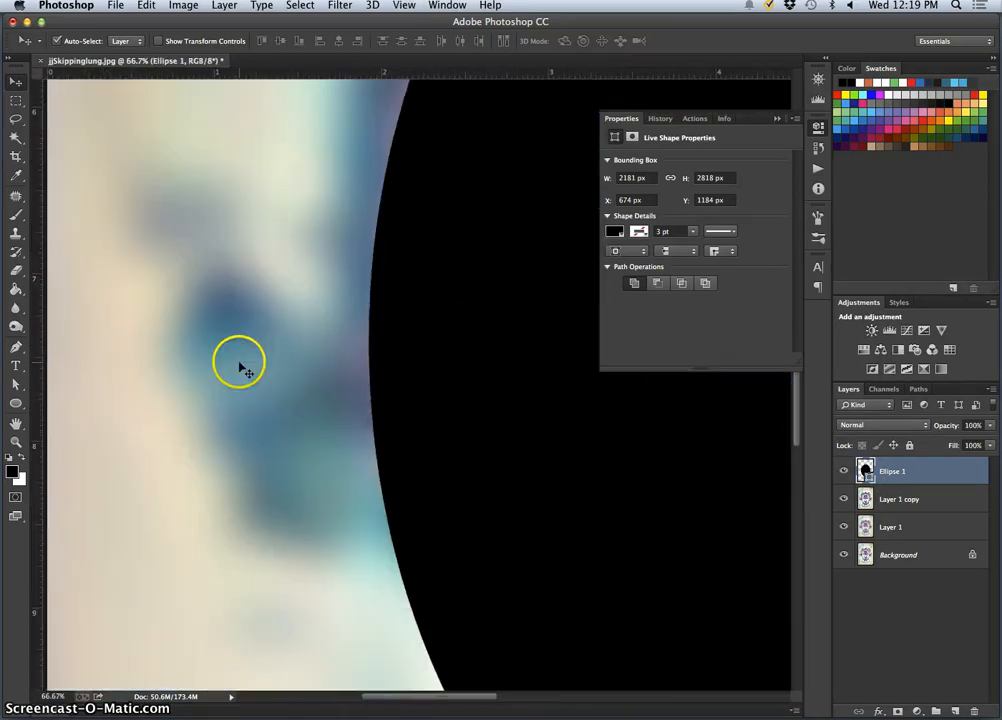
scroll(361, 367, "right", 15)
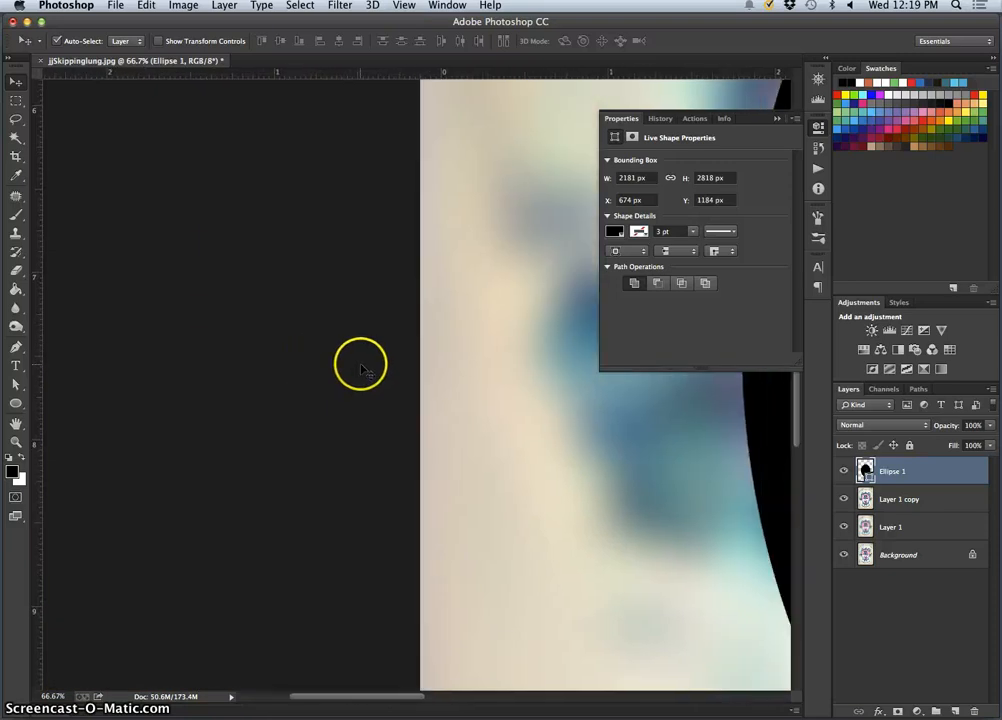
key("super+minus")
key("super+minus")
key("super+minus")
key("super+minus")
key("super+minus")
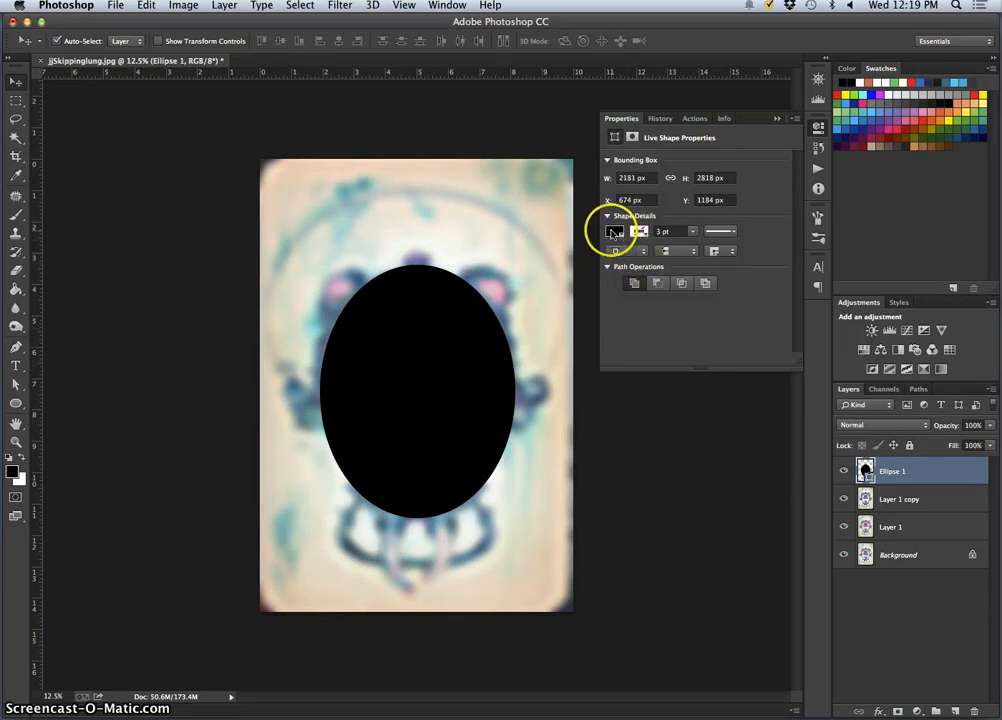
Try several pink preset swatches as the fill colour of the black ellipse
left_click(612, 233)
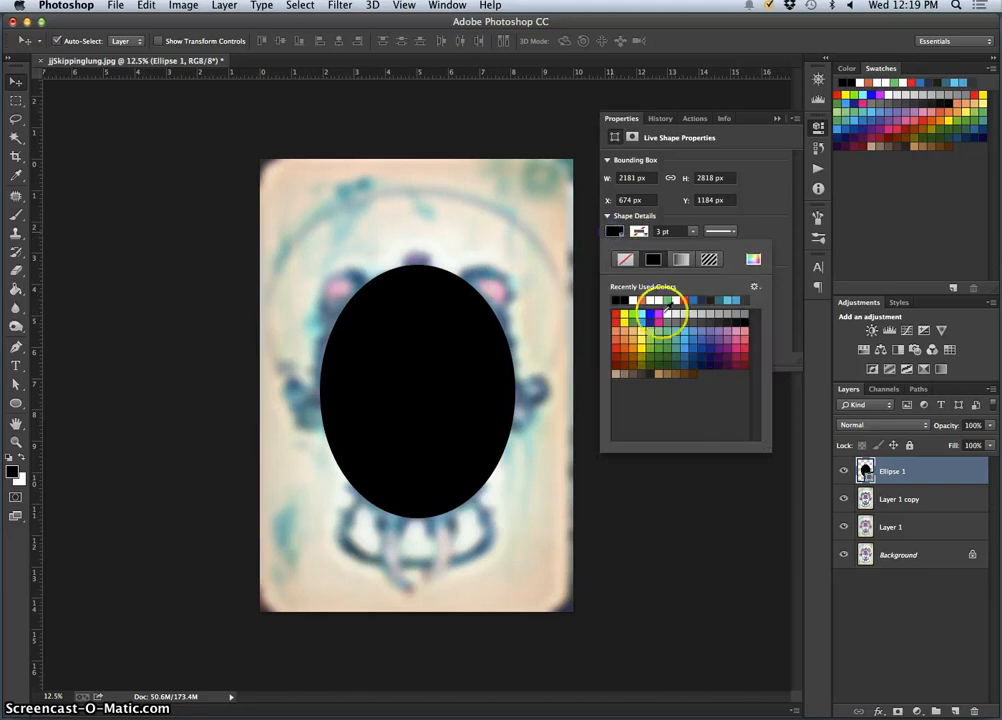
left_click(736, 341)
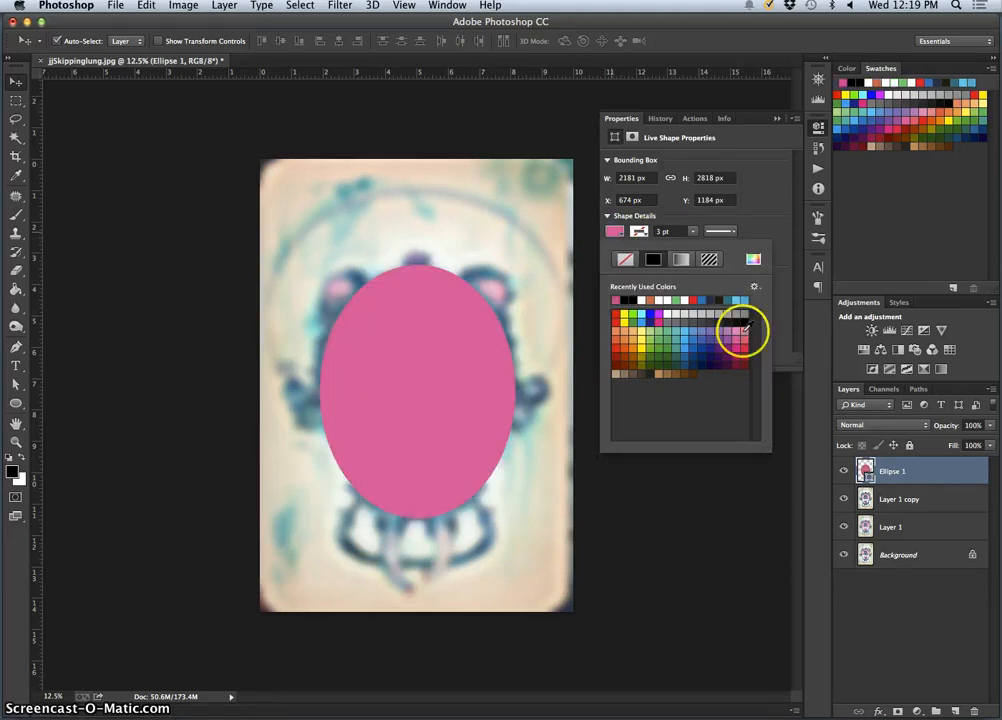
left_click(744, 329)
left_click(736, 332)
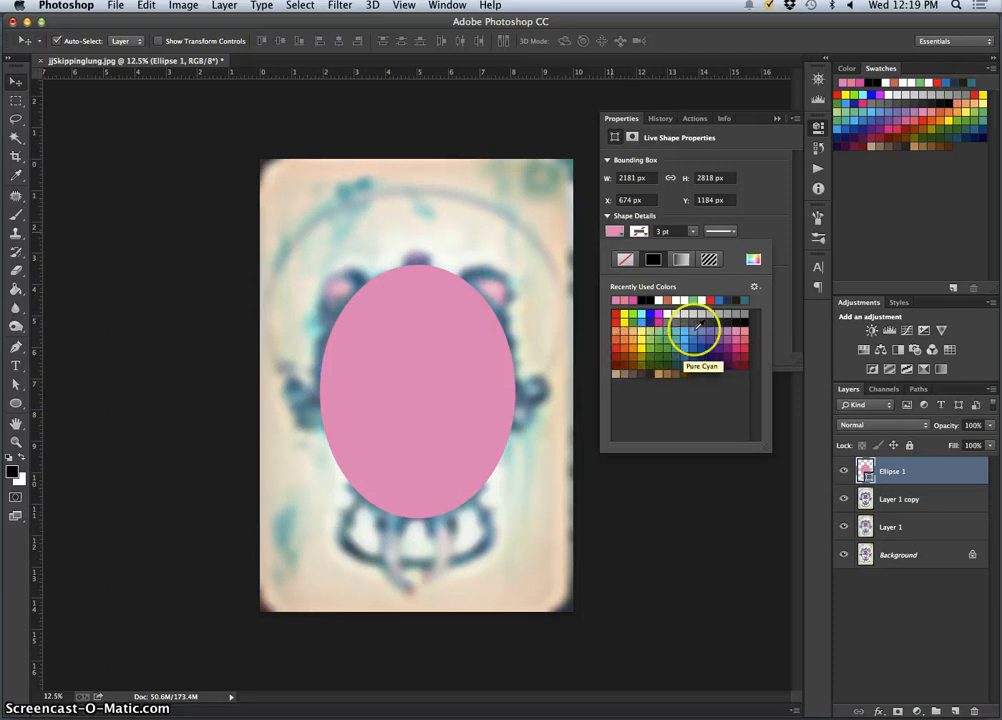
Pick a custom orange fill (#cb935d) for the ellipse in the Color Picker and accept it
left_click(753, 259)
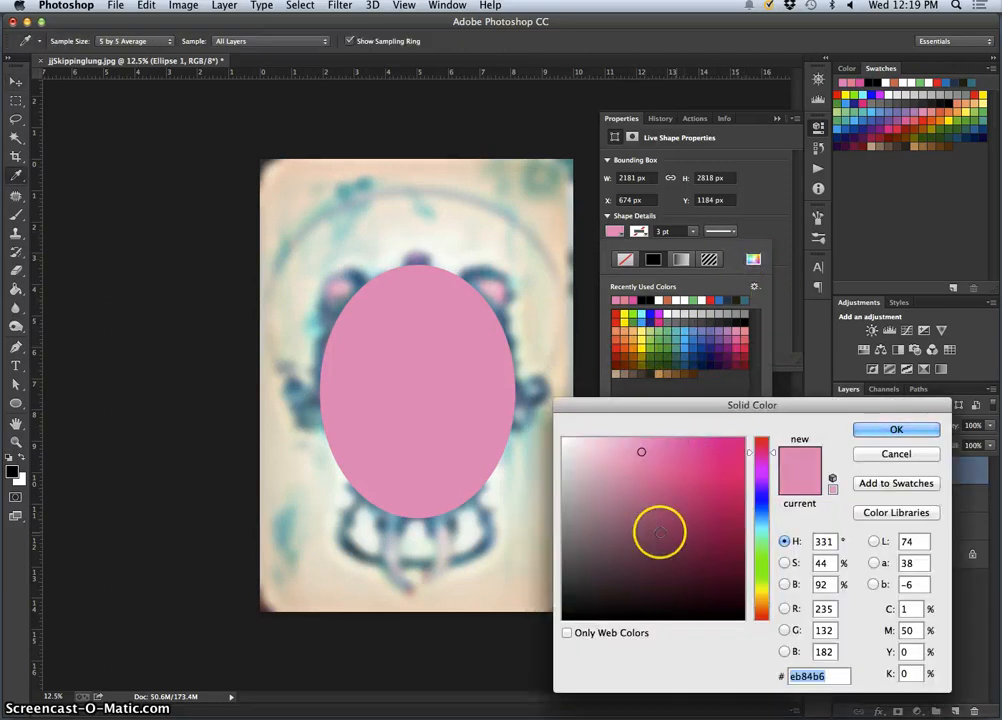
left_click_drag(660, 530, 596, 476)
mouse_move(762, 476)
left_mouse_down()
mouse_move(762, 457)
mouse_move(755, 605)
left_mouse_up()
mouse_move(597, 503)
left_mouse_down()
mouse_move(600, 485)
mouse_move(588, 485)
mouse_move(635, 465)
mouse_move(731, 451)
left_mouse_up()
key("Return")
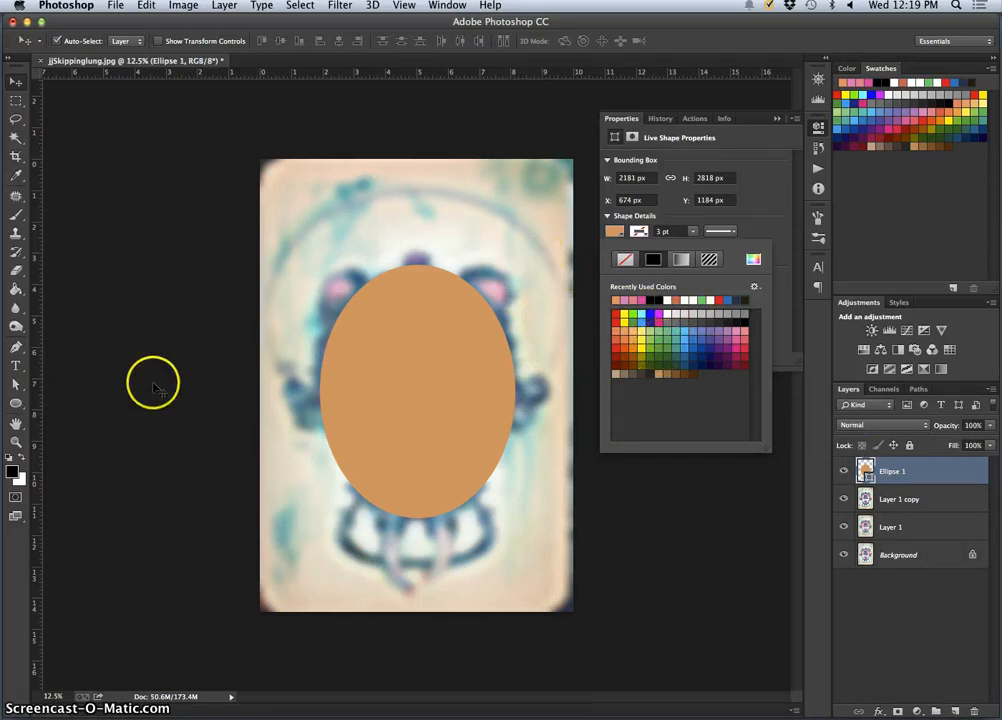
Sample the light pink inside the painting's left ear shape as the foreground colour with the Eyedropper
left_click(314, 296)
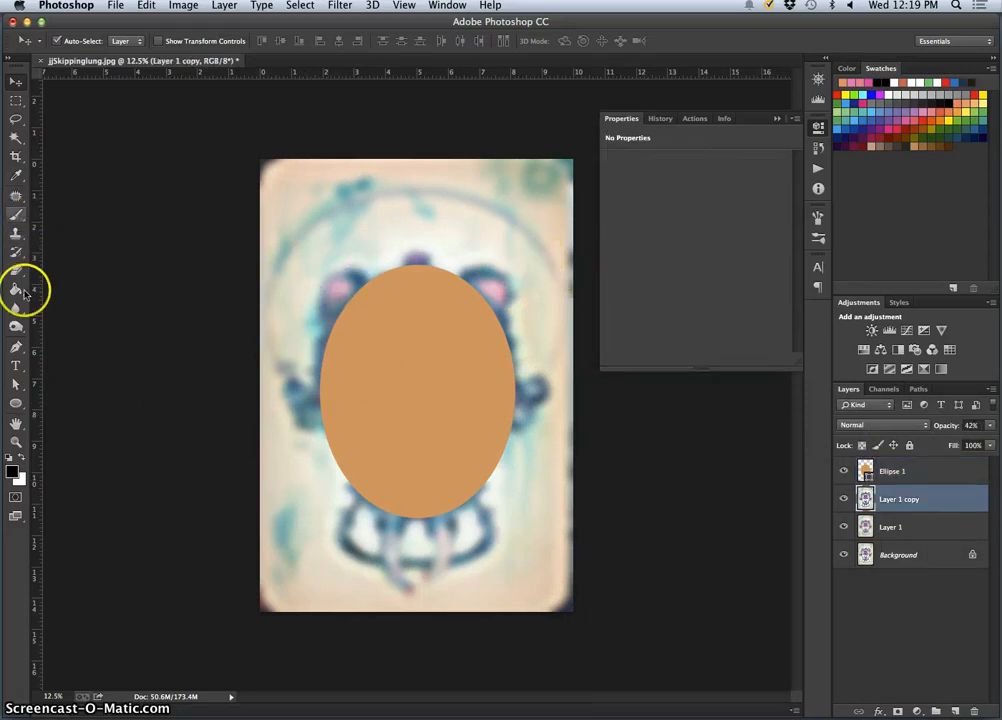
left_click(18, 176)
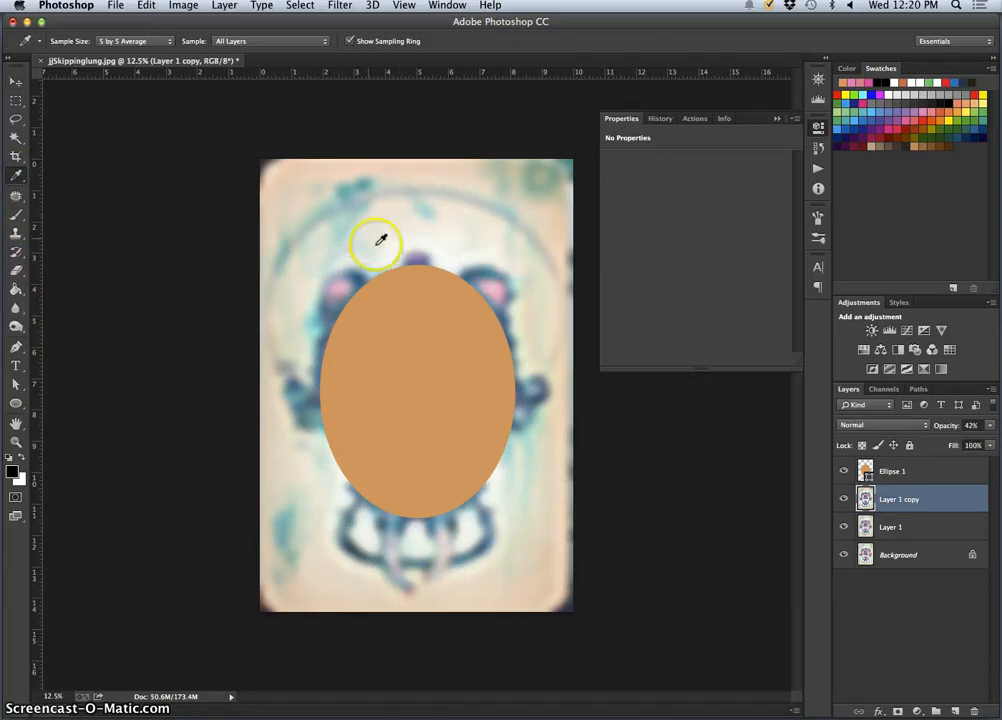
left_click(347, 285)
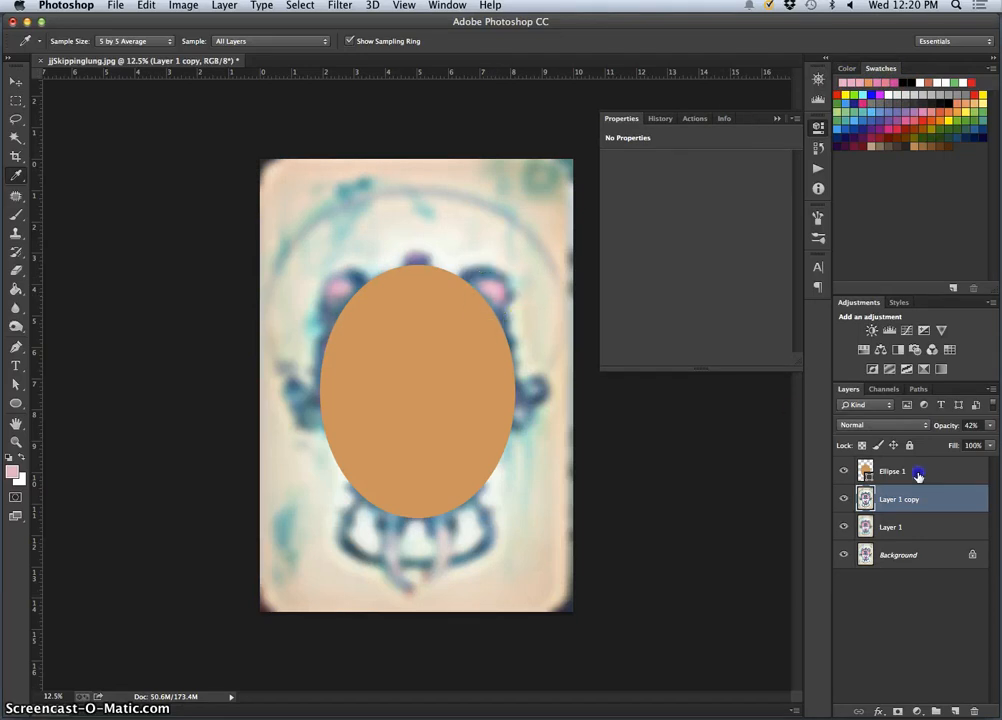
Recolour Ellipse 1 with the light pink #e5b6cc sampled from the painting's right ear shape
left_click(866, 472)
double_click(866, 472)
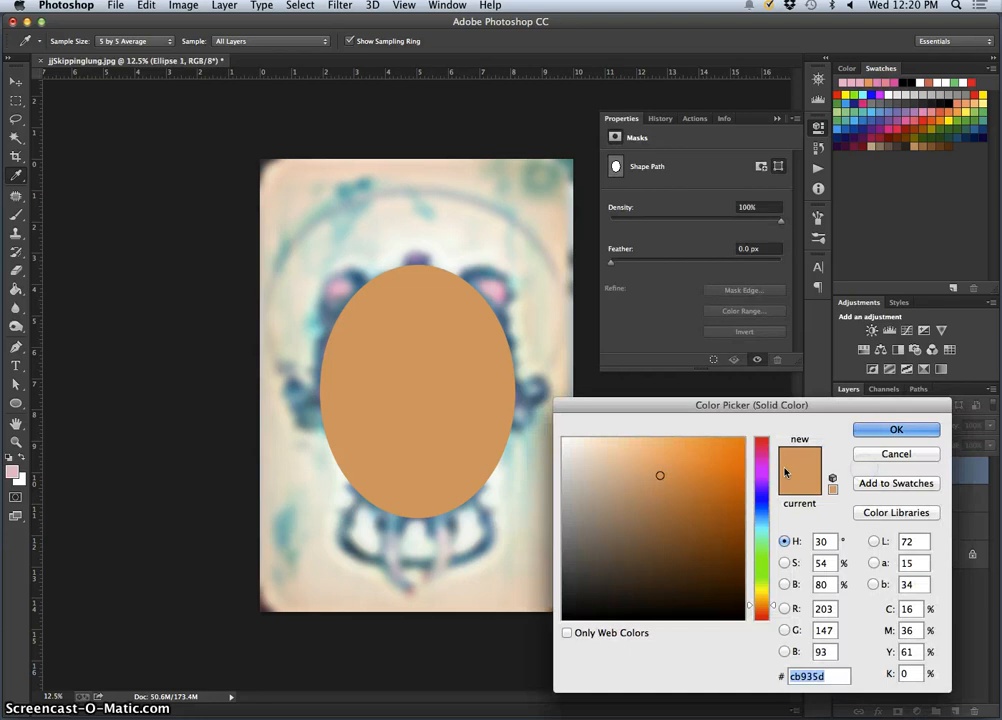
left_click(492, 289)
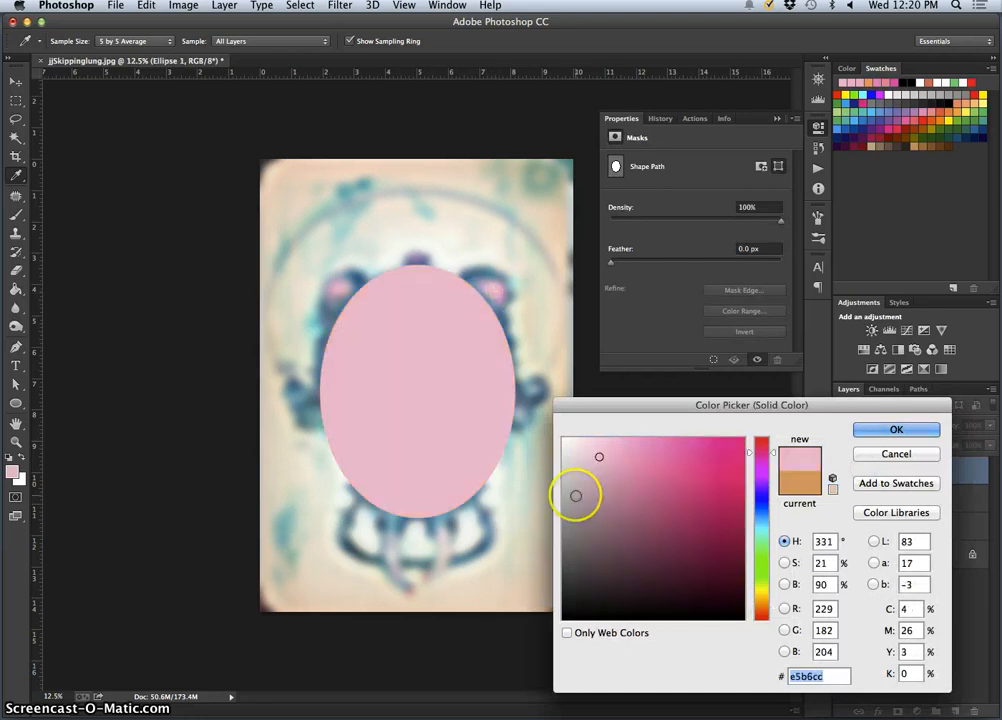
left_click(896, 429)
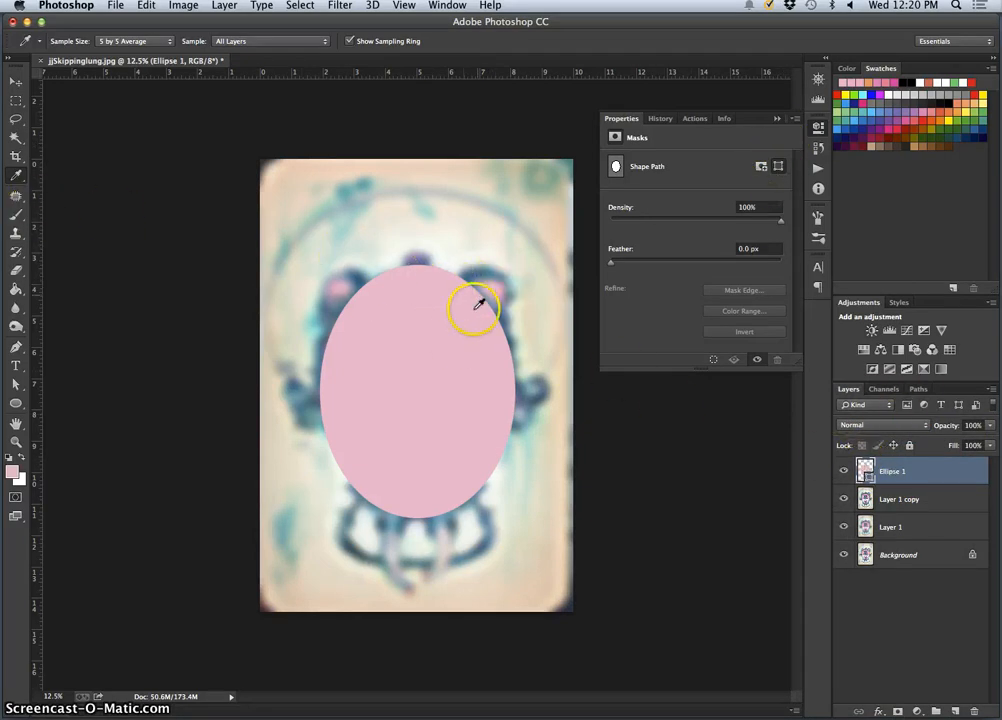
Toggle the visibility of Ellipse 1 repeatedly to compare the pink shape with the blurred painting, leaving it visible
left_click(896, 476)
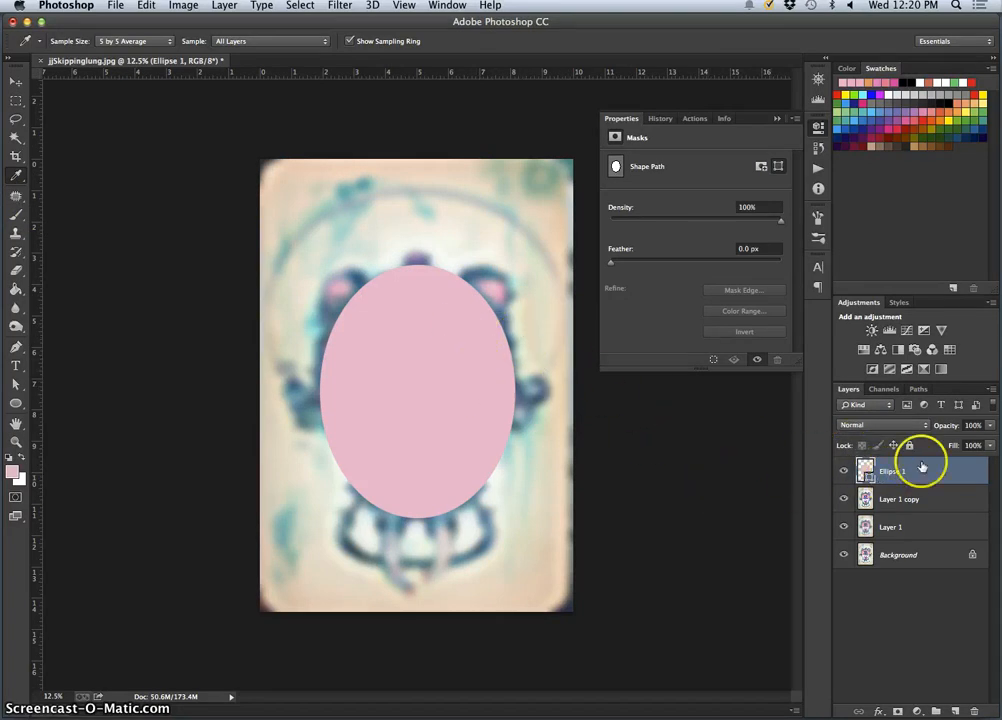
left_click(844, 471)
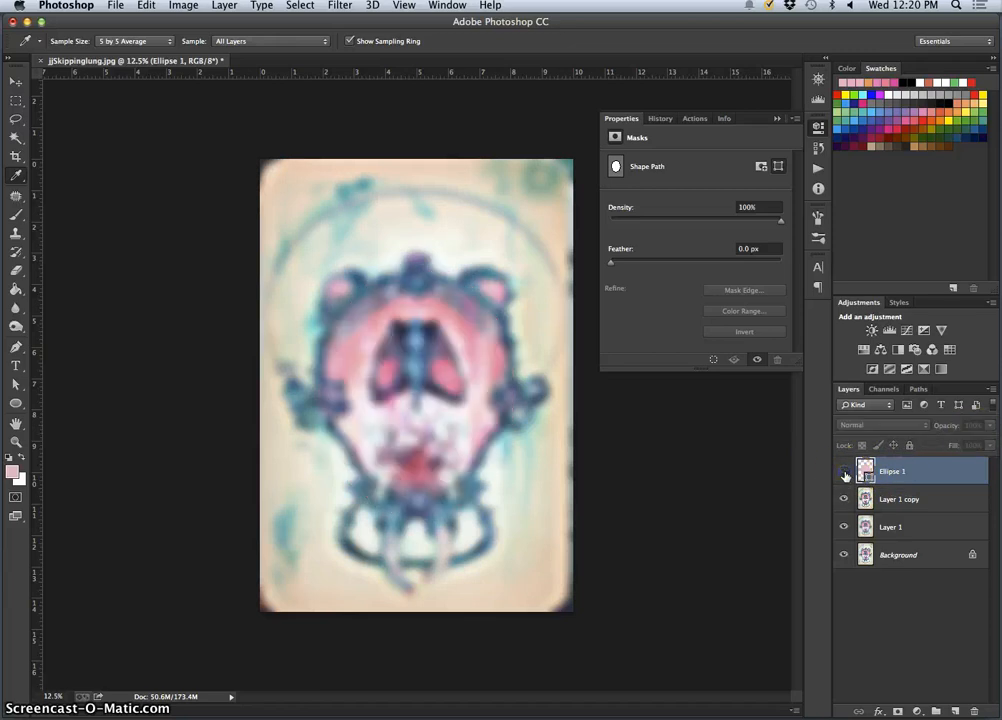
left_click(844, 471)
left_click(844, 471)
left_click(844, 471)
left_click(844, 471)
left_click(844, 471)
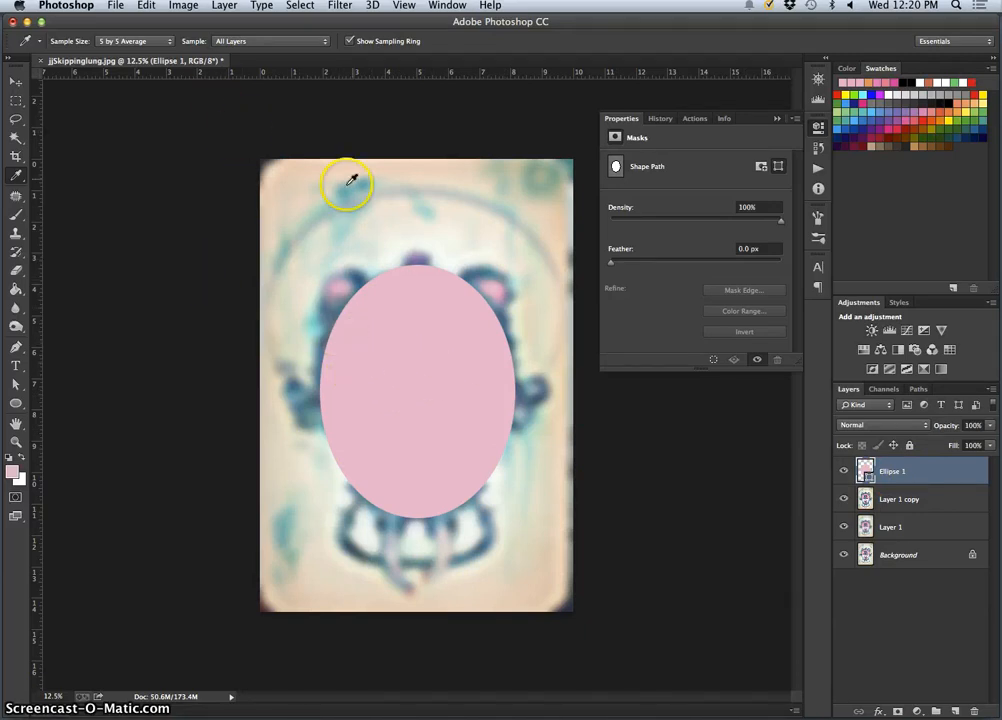
Free-transform the pink ellipse to about 96.84% height and use Warp to narrow its lower half inside the frame
key("super+t")
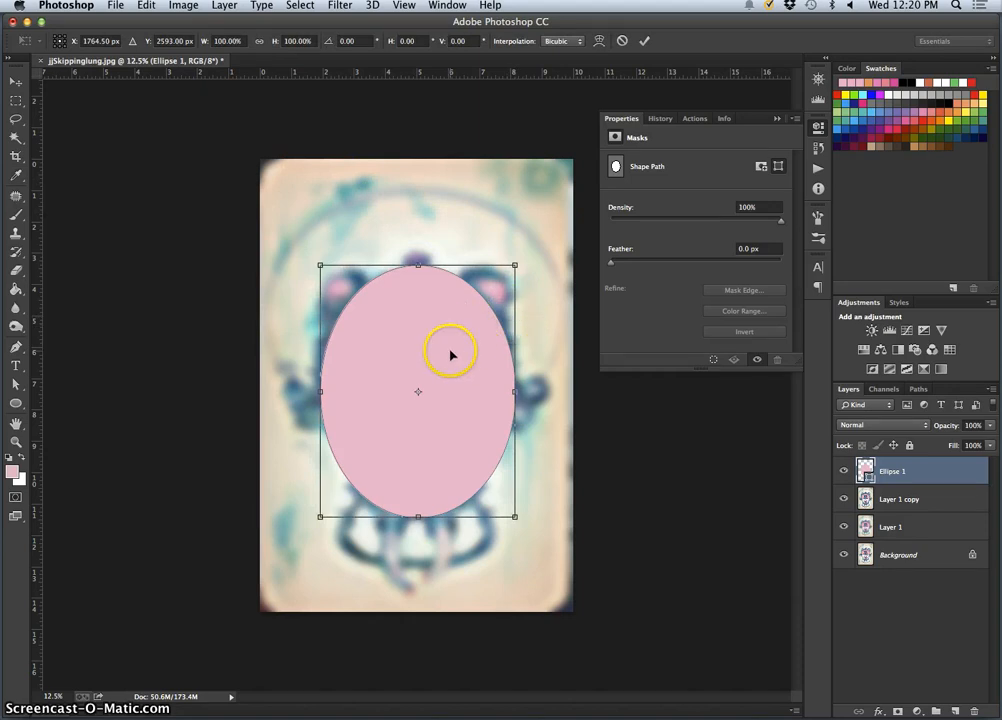
mouse_move(513, 516)
left_mouse_down()
mouse_move(476, 479)
mouse_move(531, 517)
left_mouse_up()
right_click(461, 447)
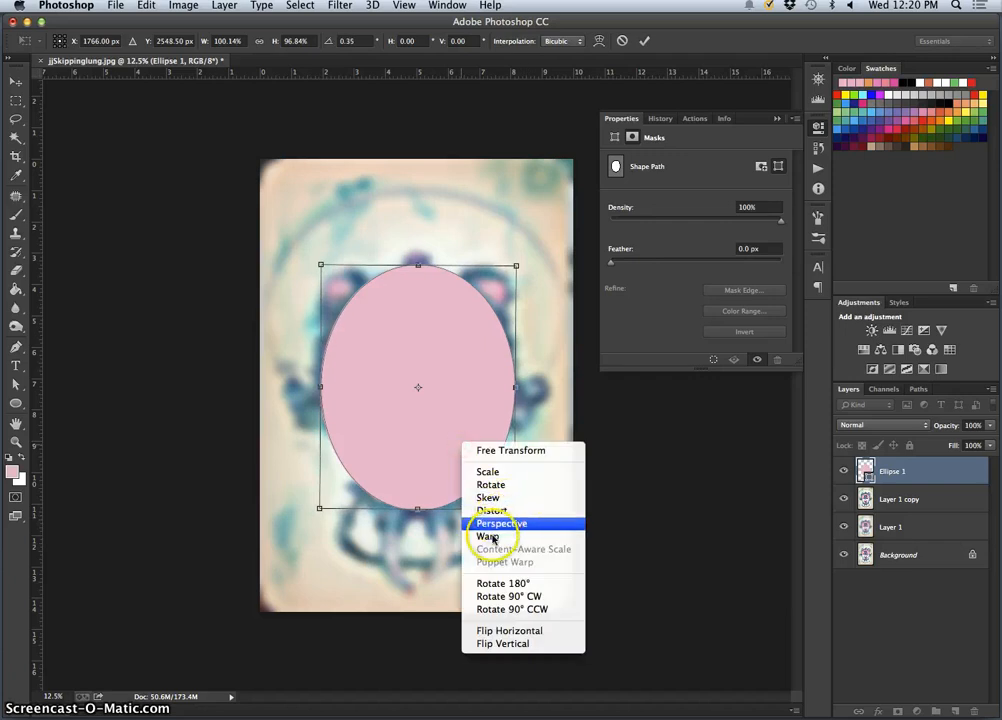
left_click(485, 536)
left_click_drag(511, 478, 488, 465)
left_click_drag(354, 450, 357, 450)
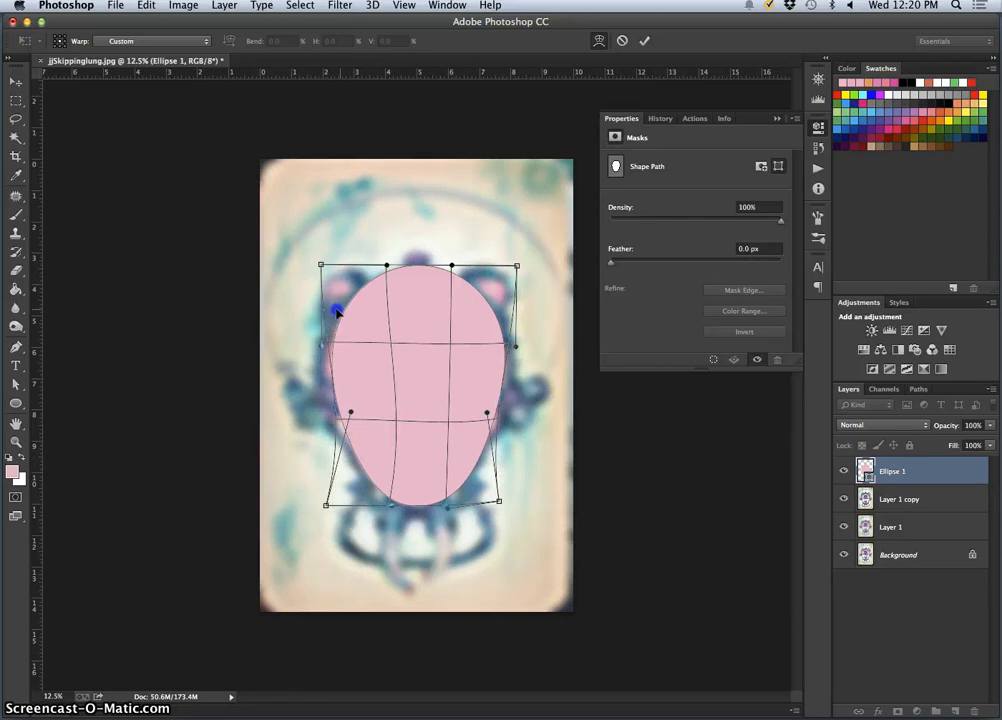
Refine the warp of the pink ellipse's upper edge, sides and lower curve to follow the frame's inner outline, and apply it
left_click_drag(337, 313, 336, 319)
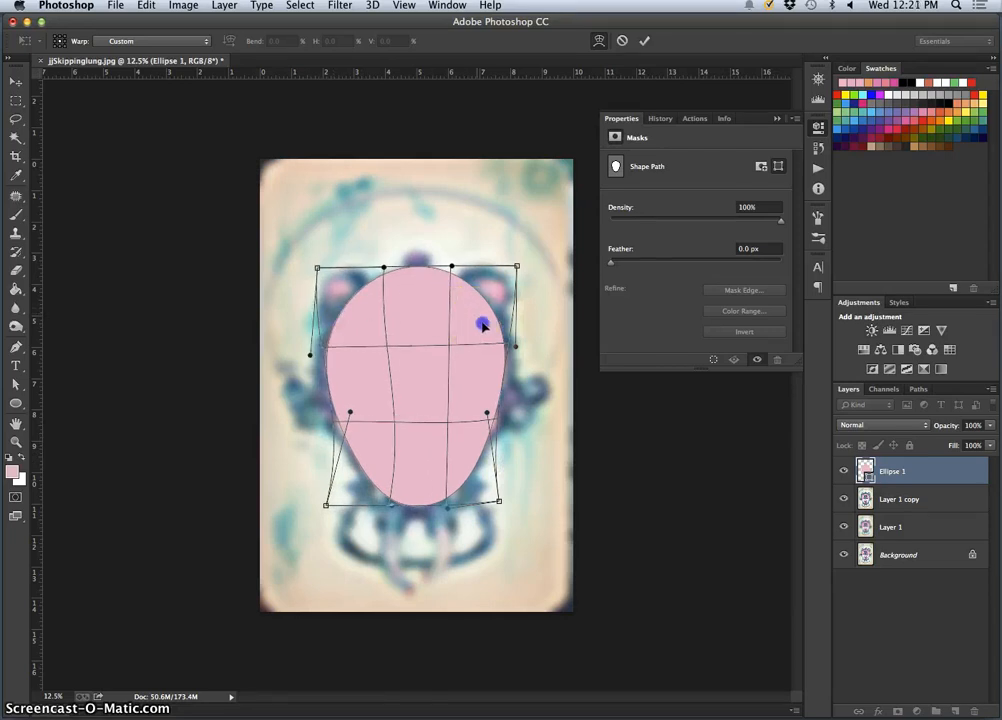
left_click_drag(483, 326, 482, 322)
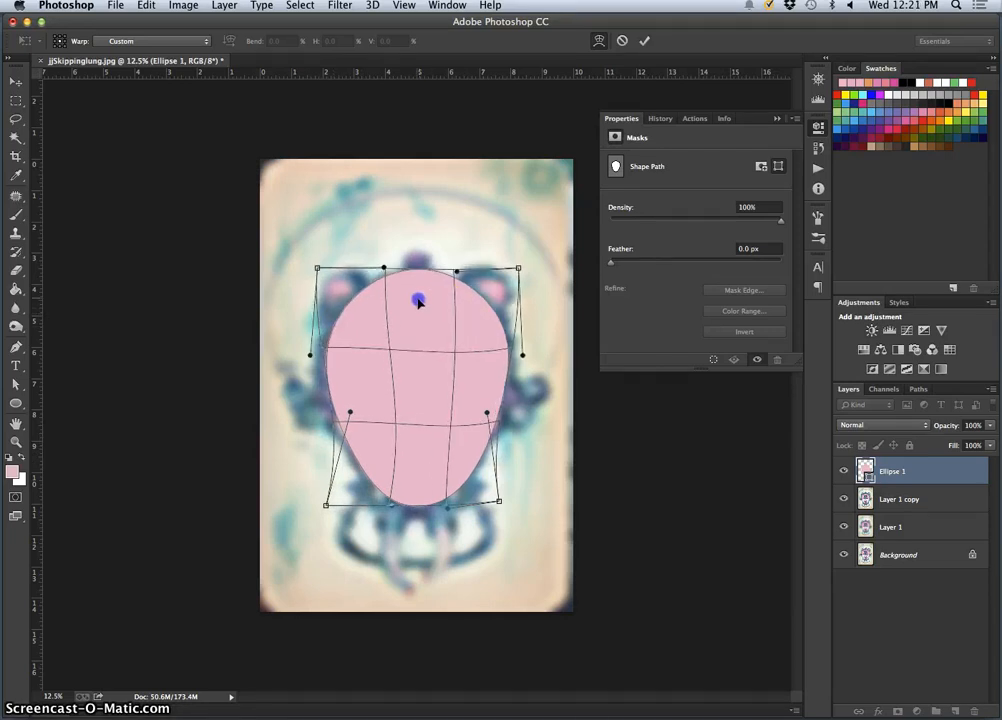
mouse_move(418, 301)
left_mouse_down()
mouse_move(413, 334)
mouse_move(415, 308)
left_mouse_up()
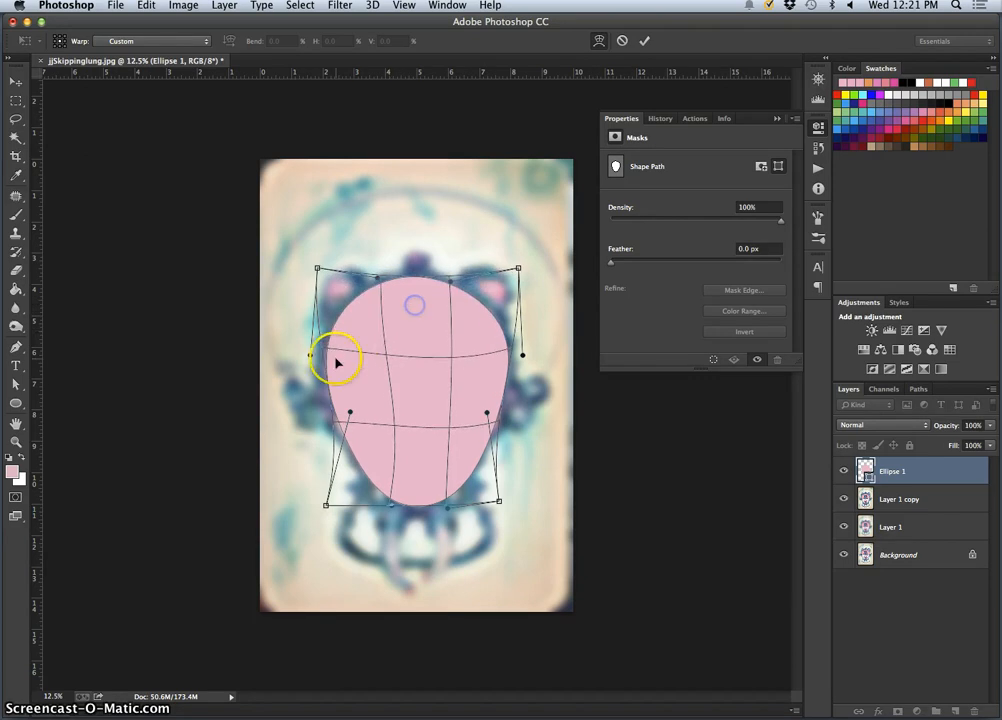
left_click_drag(336, 363, 334, 372)
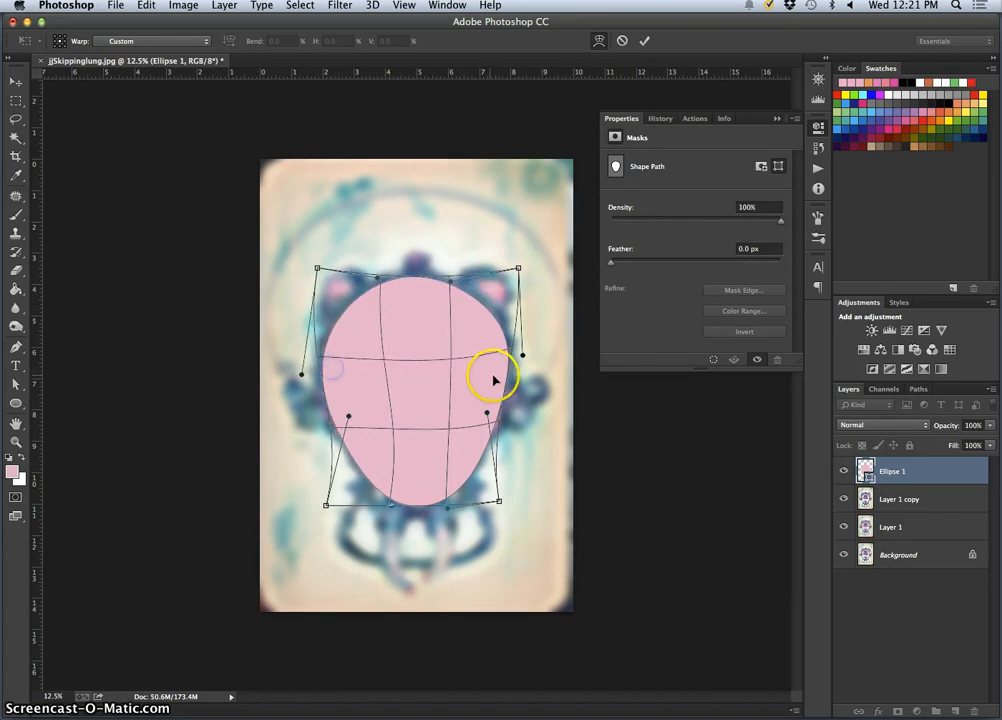
left_click_drag(496, 379, 496, 381)
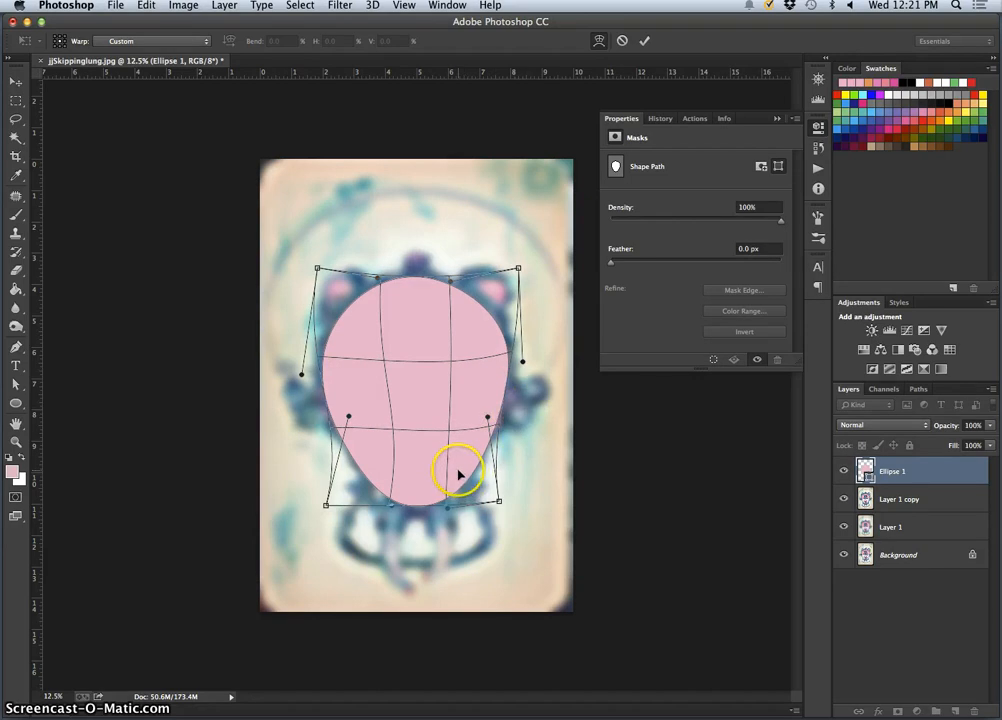
mouse_move(458, 474)
left_mouse_down()
mouse_move(456, 432)
mouse_move(468, 446)
mouse_move(463, 459)
left_mouse_up()
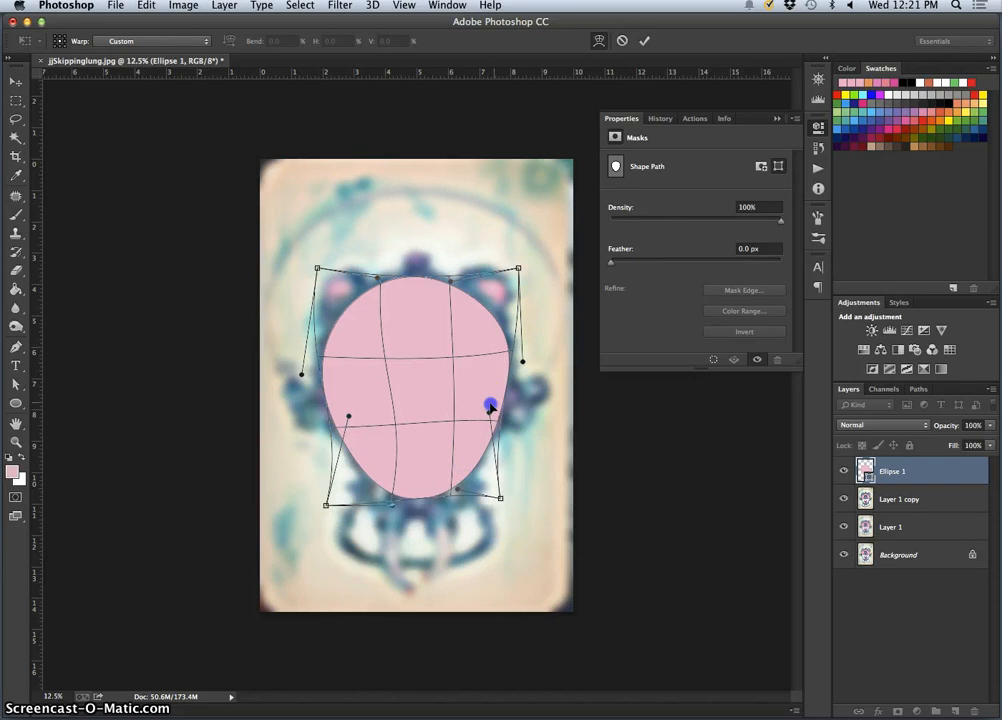
left_click_drag(490, 405, 502, 380)
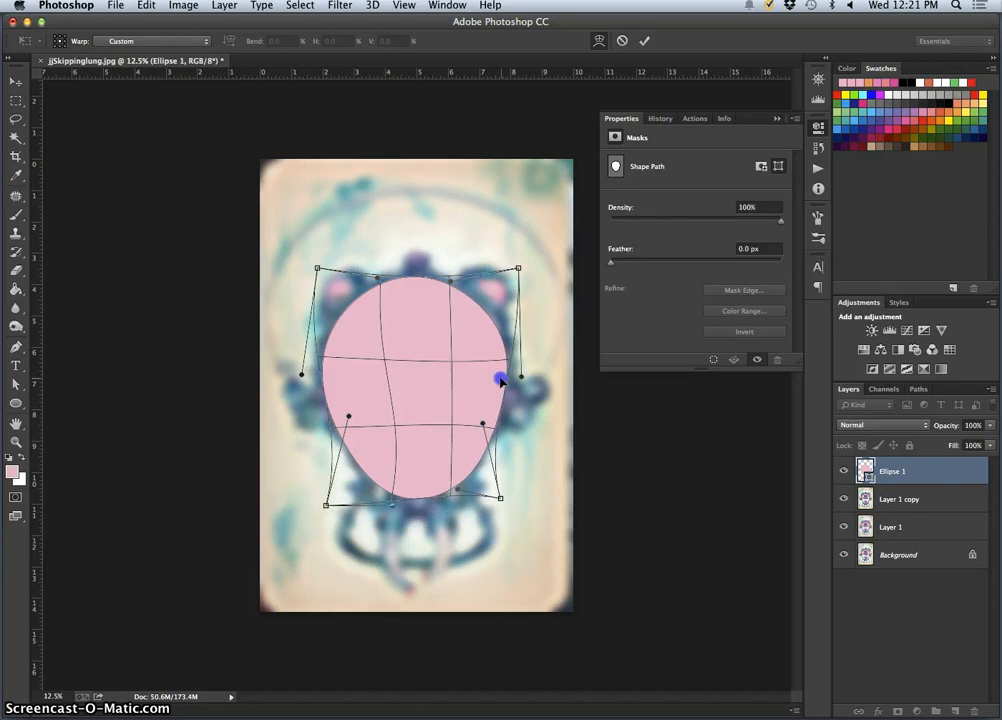
left_click_drag(376, 436, 381, 483)
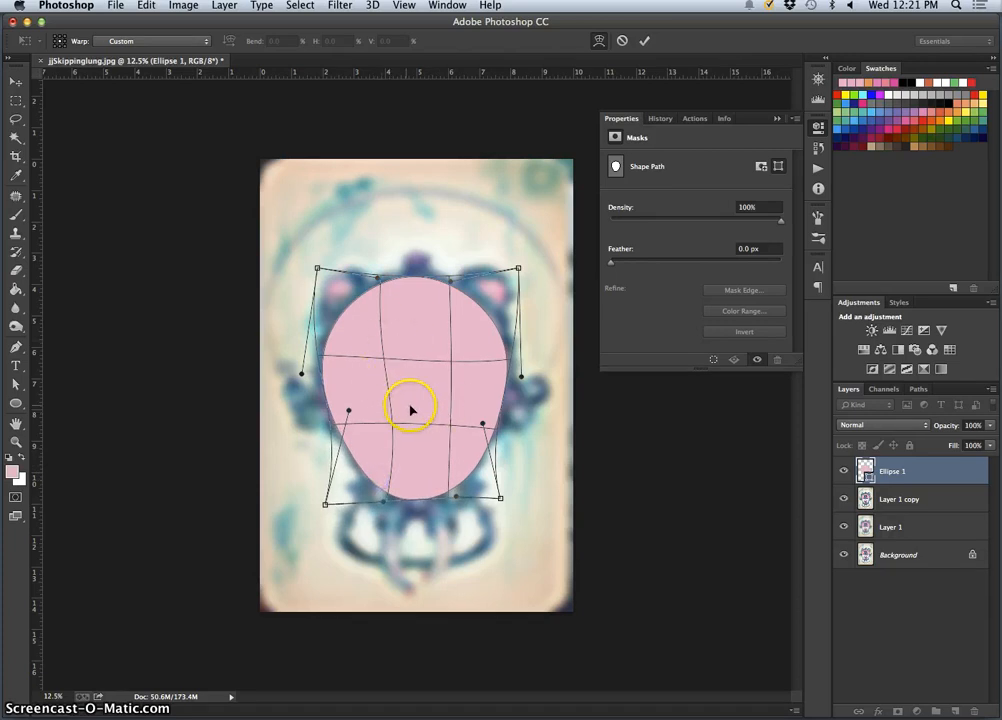
key("Return")
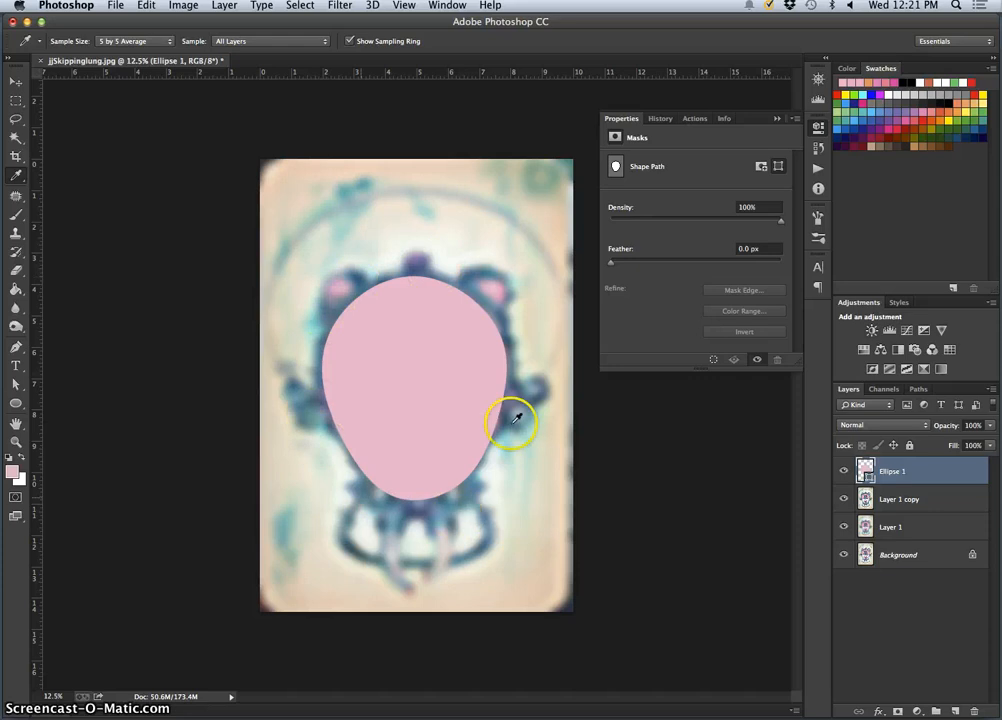
Draw a second ellipse about 2449 × 2833 px over the ornate frame and fill it with the blue #518094 sampled from the frame
left_click(17, 404)
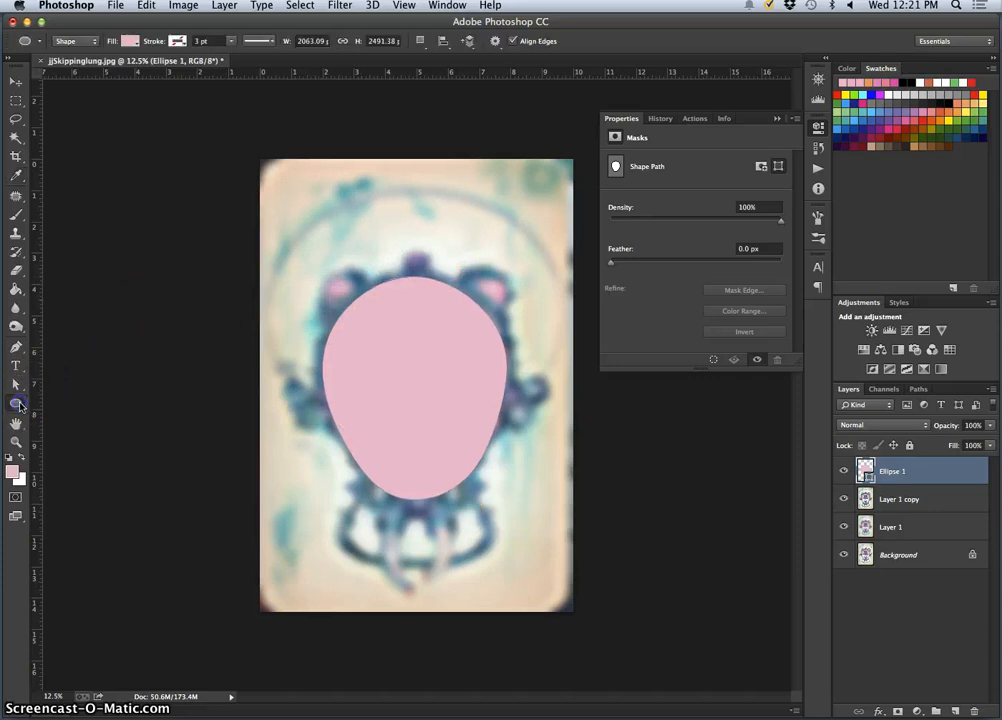
left_click_drag(289, 247, 512, 510)
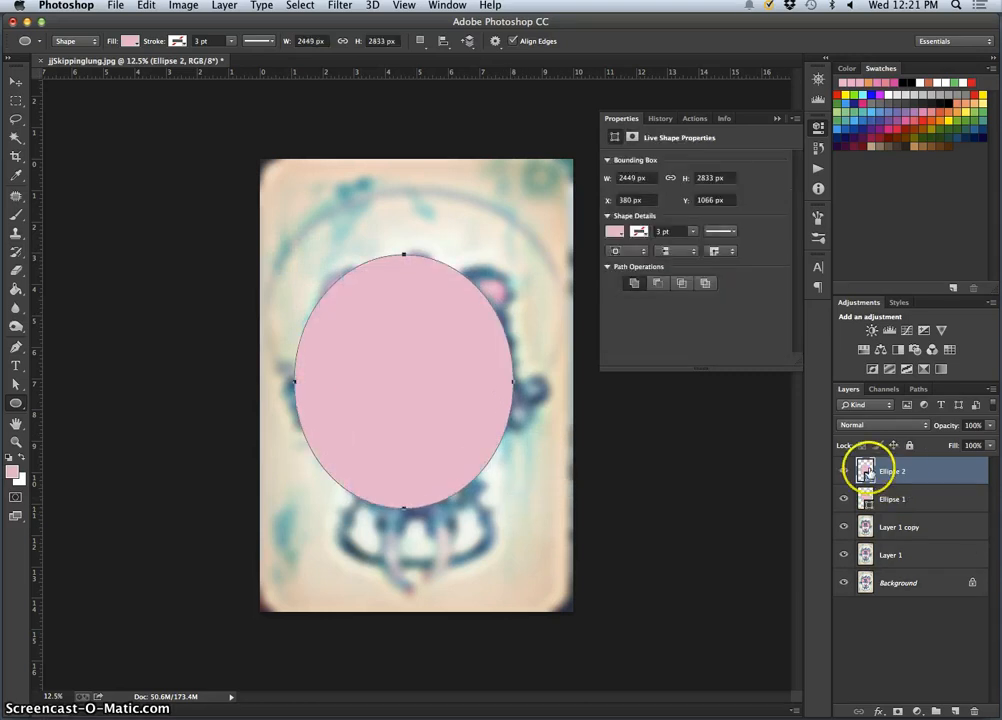
double_click(865, 471)
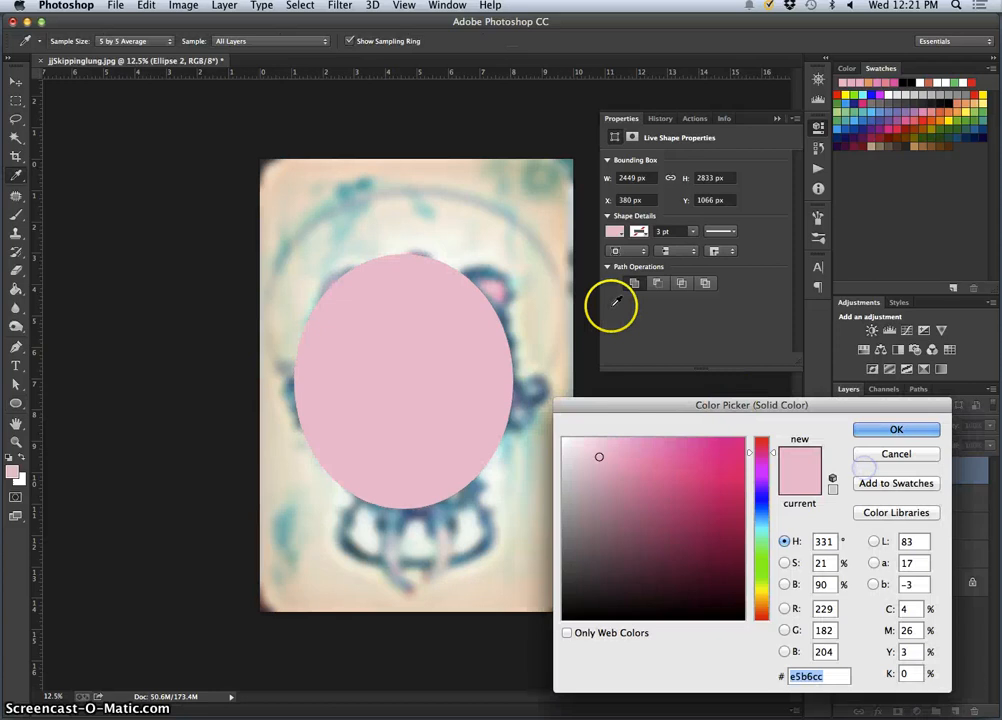
left_click(488, 266)
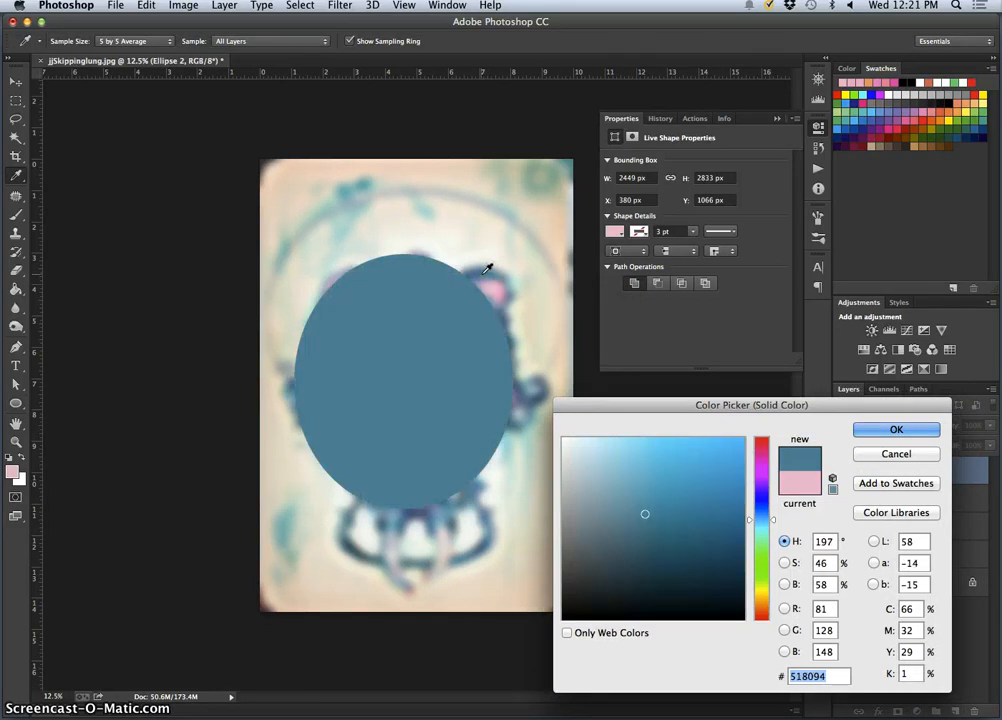
left_click(887, 428)
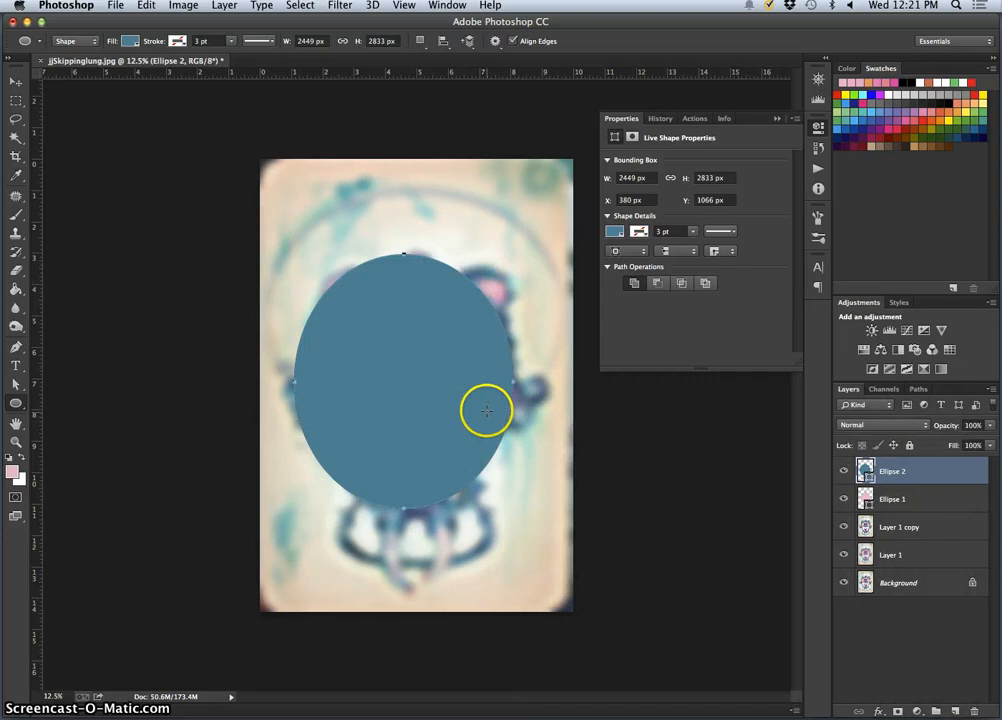
Warp the blue ellipse to narrow its lower sides and broaden its upper corners along the ornate frame, and apply it as a regular path
key("super+t")
right_click(421, 381)
left_click(418, 427)
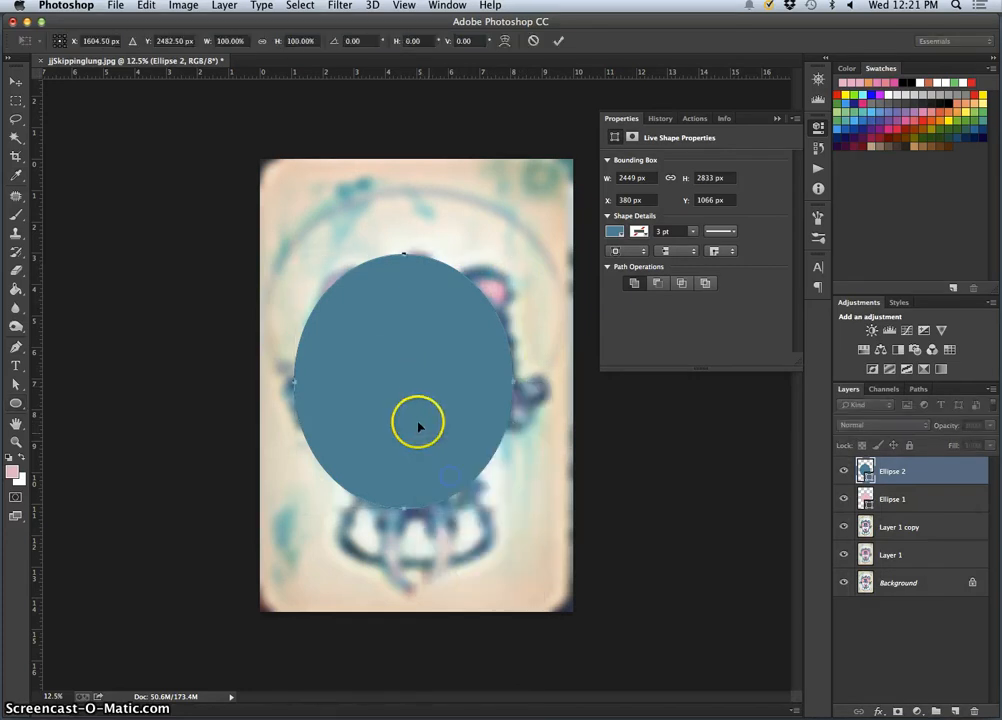
left_click_drag(313, 436, 337, 443)
mouse_move(467, 461)
left_mouse_down()
mouse_move(487, 457)
mouse_move(480, 461)
left_mouse_up()
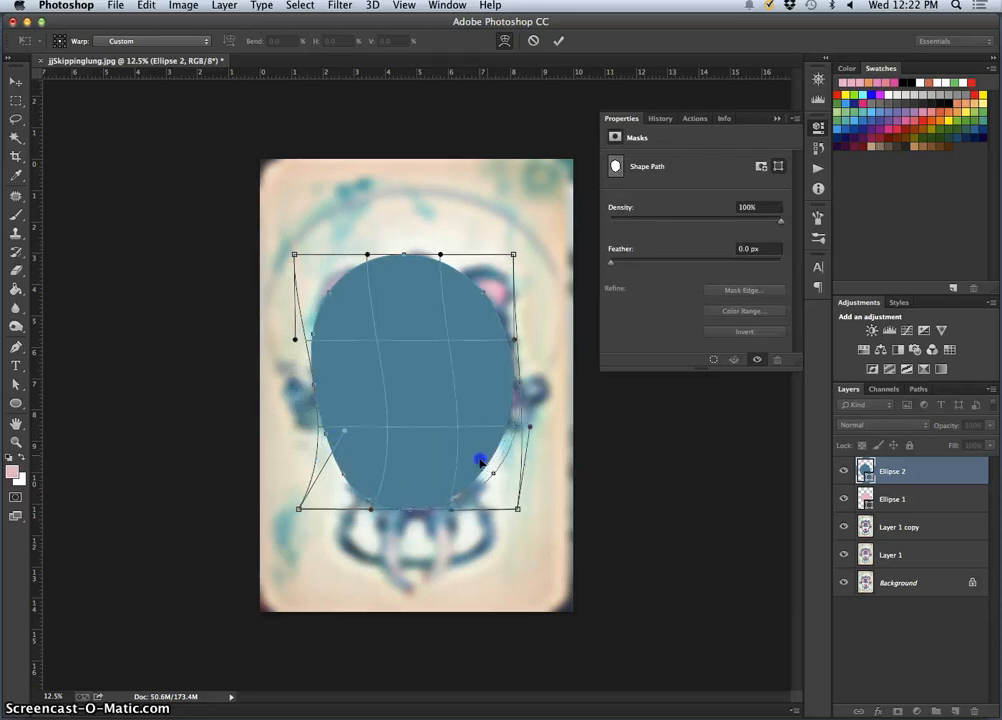
left_click_drag(456, 279, 476, 287)
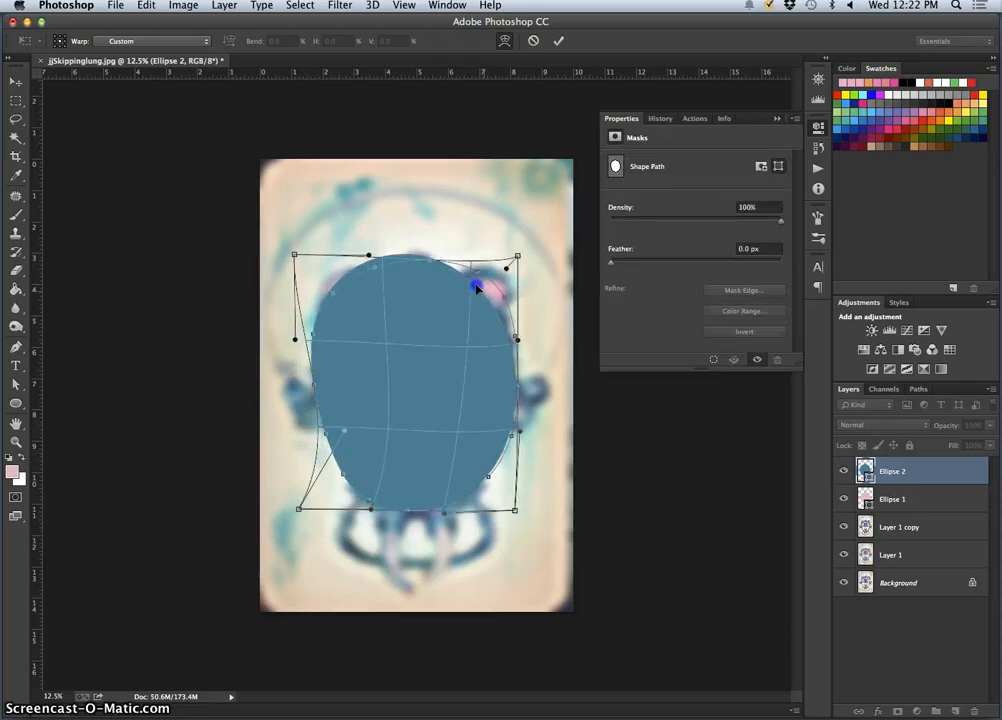
left_click_drag(389, 286, 351, 326)
left_click_drag(503, 420, 492, 420)
key("Return")
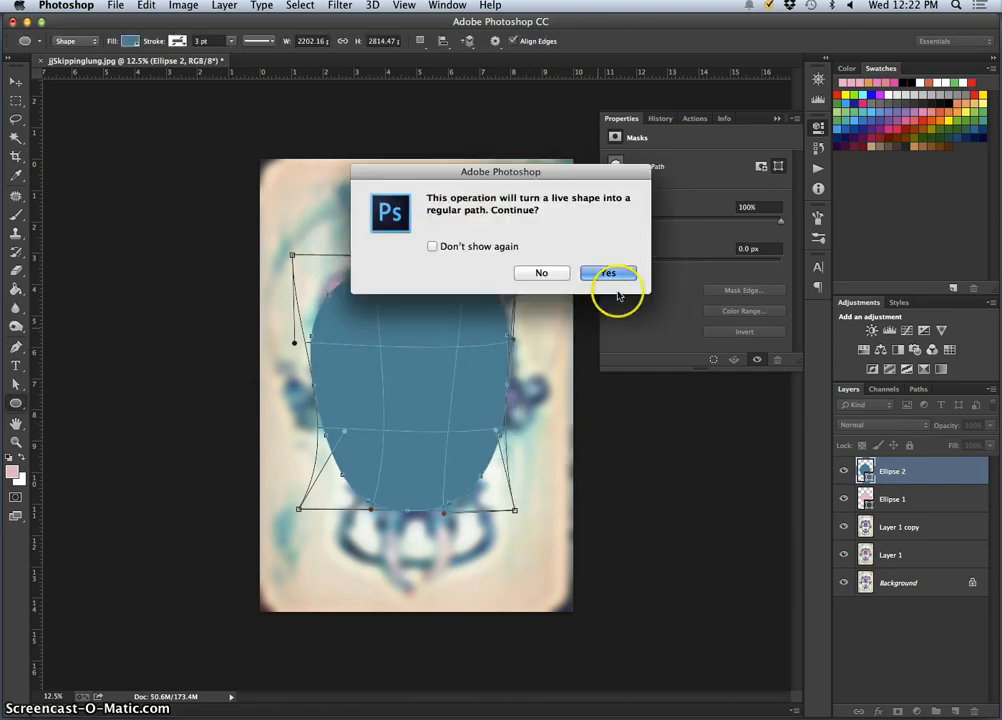
left_click(606, 278)
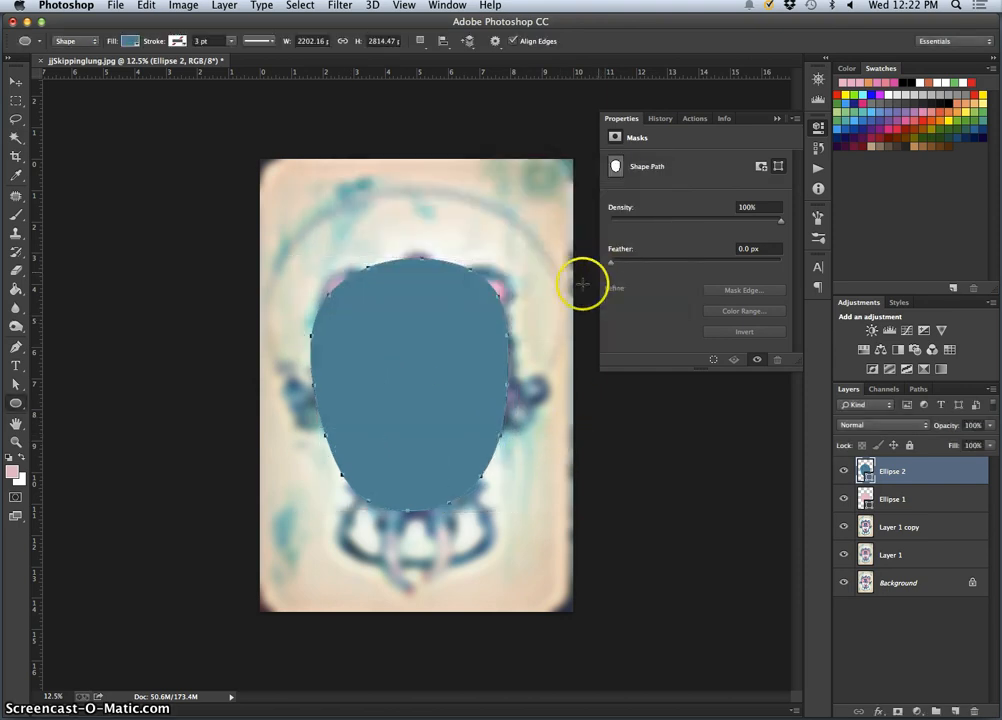
Move the Ellipse 2 layer beneath Ellipse 1 so the pink shape sits in front of the blue frame
left_click(908, 500)
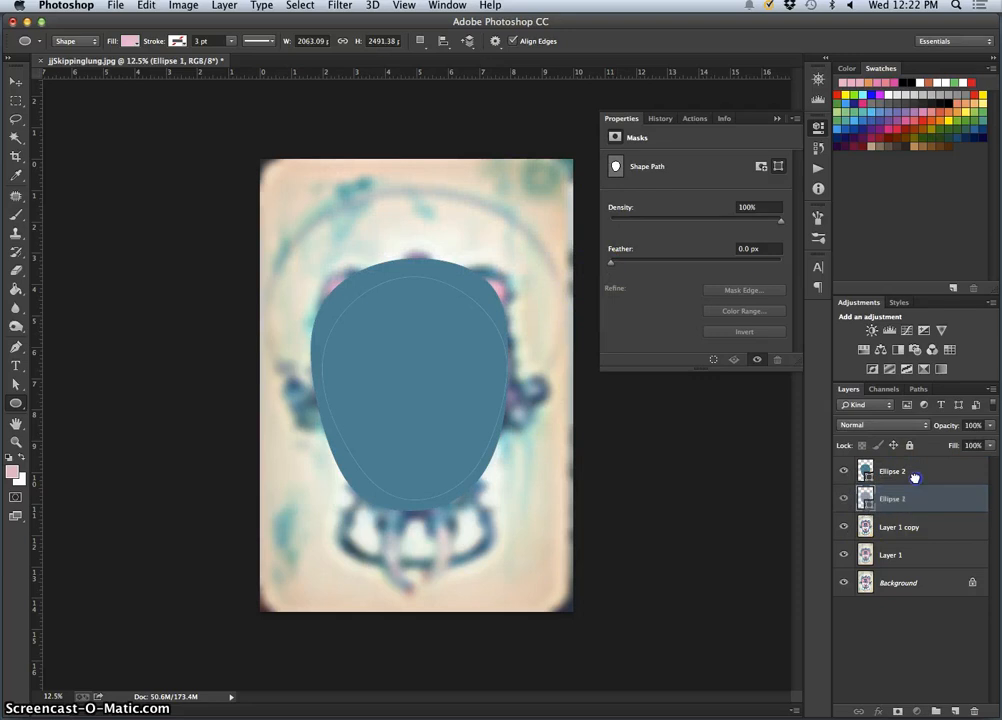
left_click(925, 471)
left_click_drag(928, 471, 926, 516)
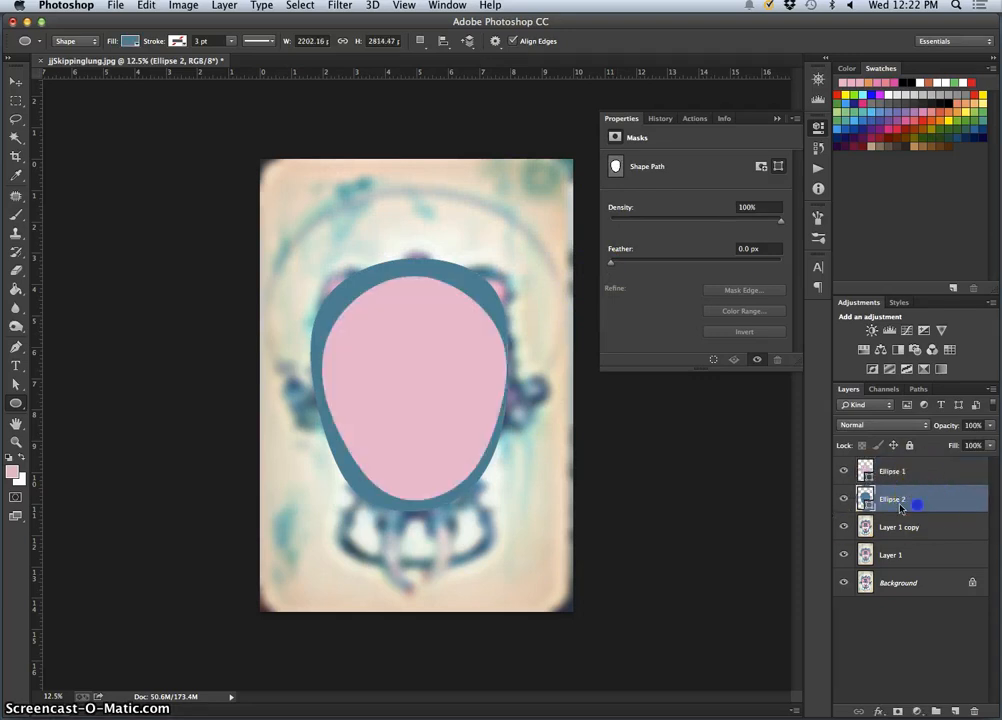
Shift the blue ellipse slightly down and right, and free-transform it to about 96.86% width and 91.10% height around the pink shape
left_click(18, 87)
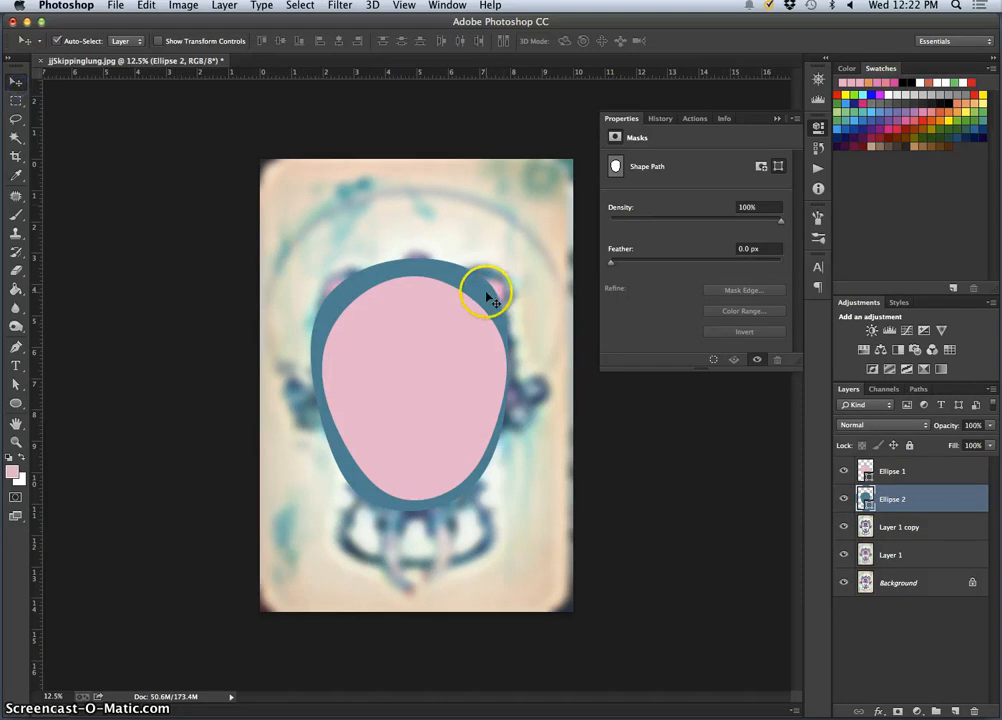
mouse_move(478, 286)
left_mouse_down()
mouse_move(505, 288)
mouse_move(490, 294)
left_mouse_up()
key("super+t")
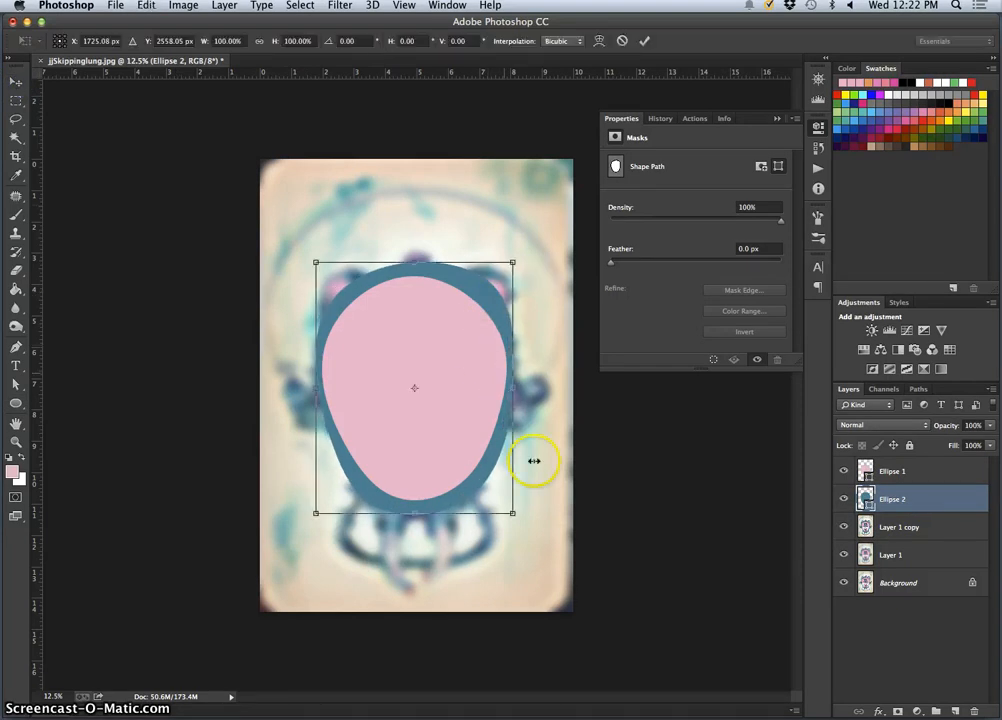
left_click_drag(414, 513, 414, 498)
left_click_drag(508, 381, 508, 381)
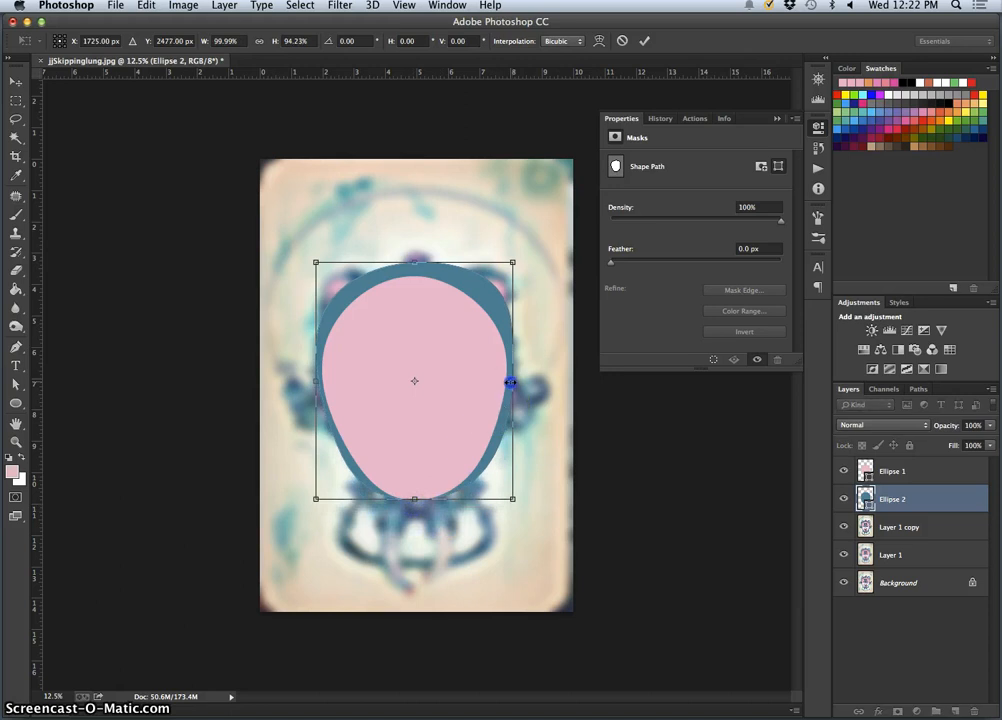
left_click_drag(511, 268, 507, 270)
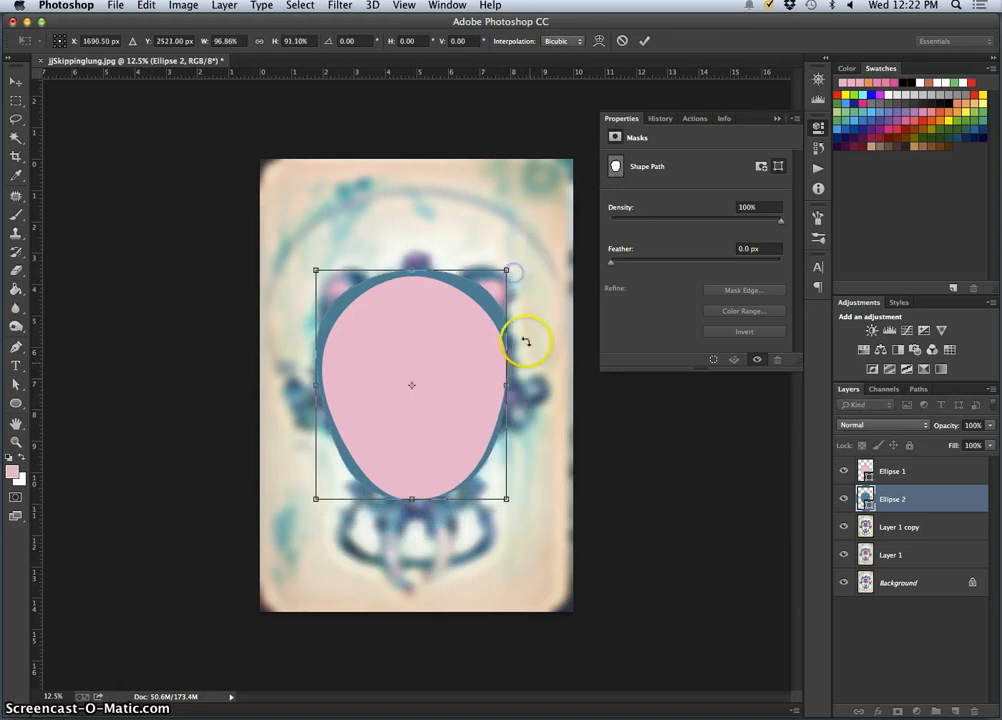
Warp the blue ellipse's right side and lower-left curve to follow the frame around the pink shape, and apply the transform
right_click(474, 383)
left_click(500, 474)
left_click_drag(497, 391, 503, 398)
left_click_drag(513, 441, 481, 476)
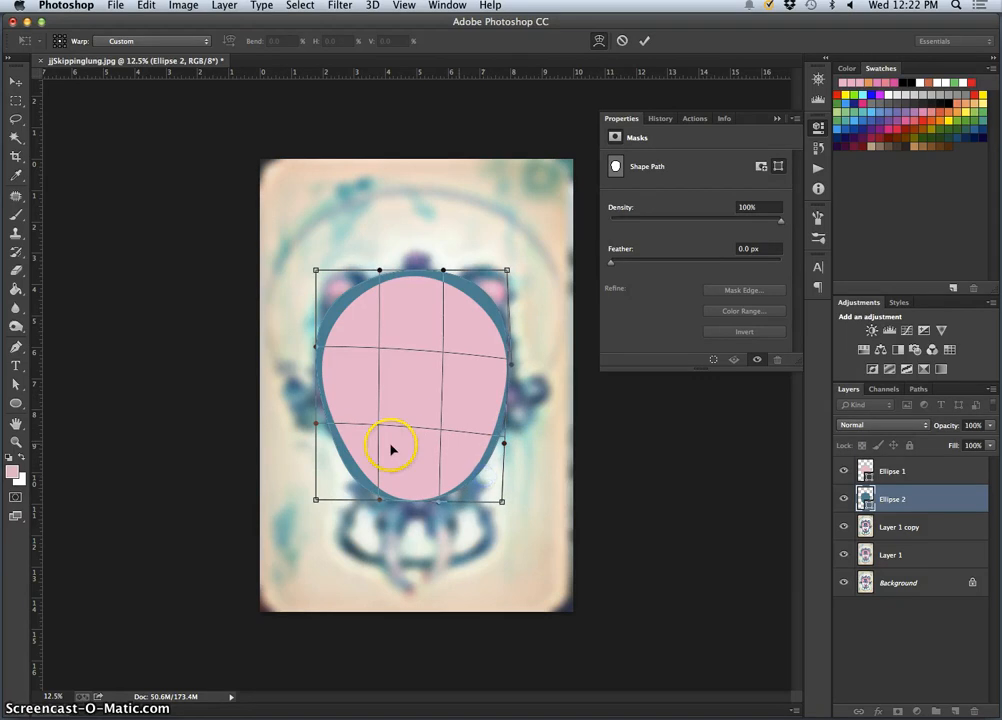
left_click_drag(342, 473, 345, 470)
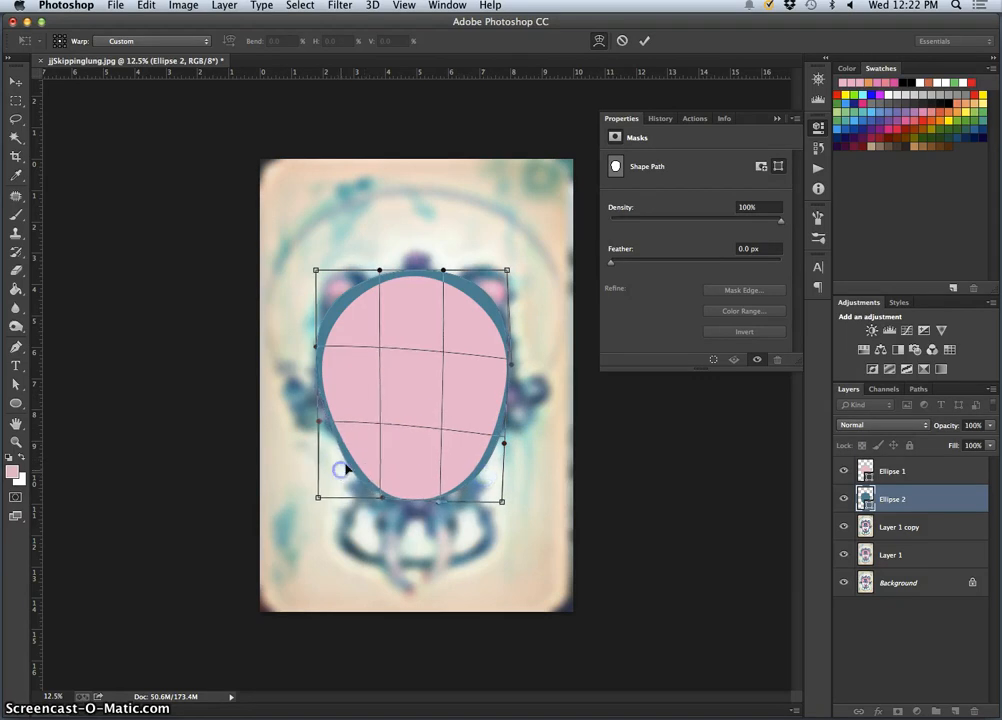
key("Return")
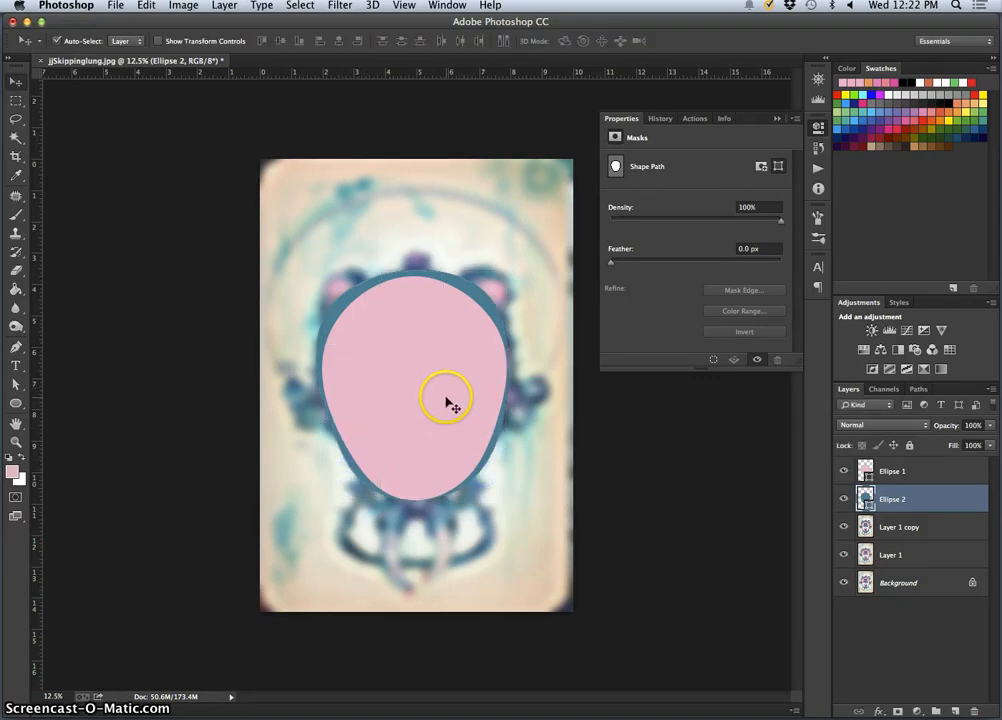
Free-transform the blue ellipse to widen it slightly at its left edge, and apply the change
key("super+equal")
key("super+equal")
key("super+equal")
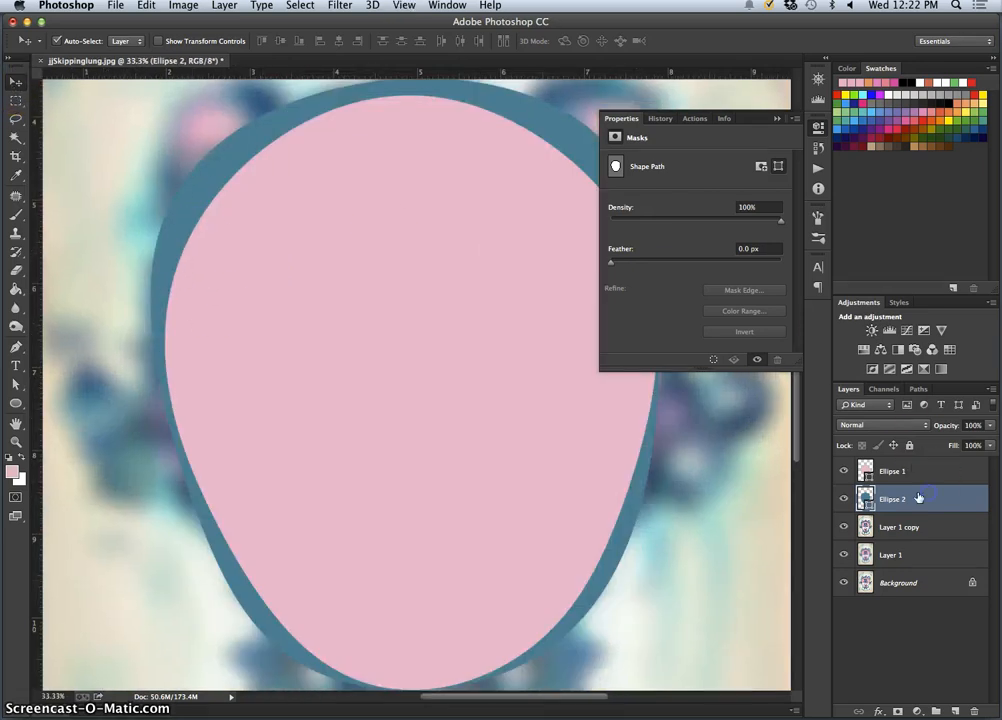
key("super+t")
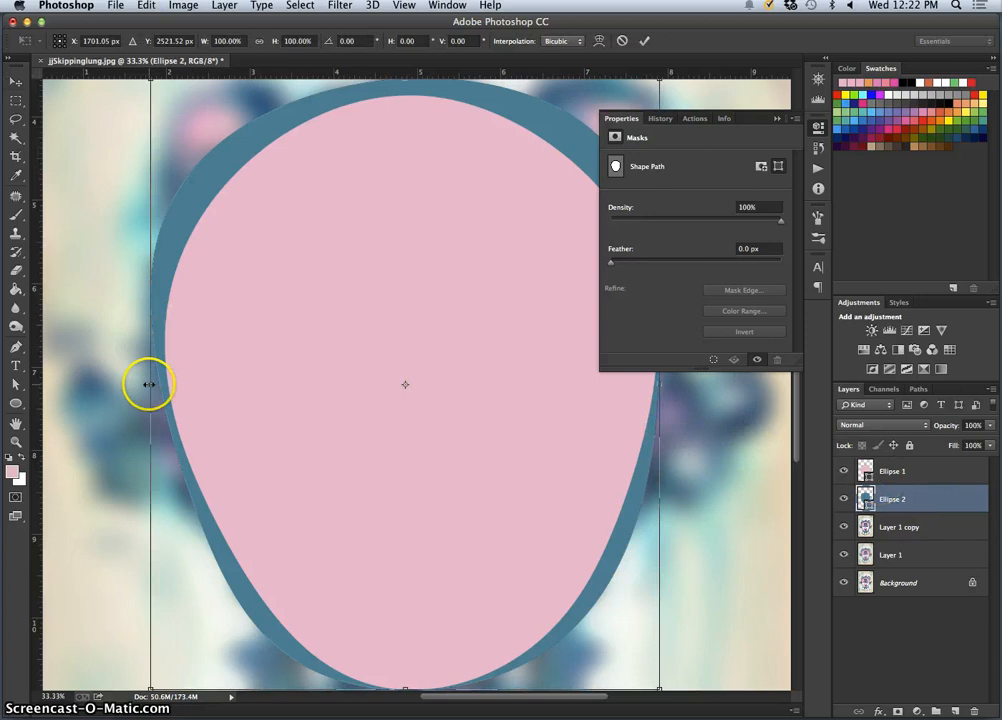
left_click_drag(148, 385, 140, 384)
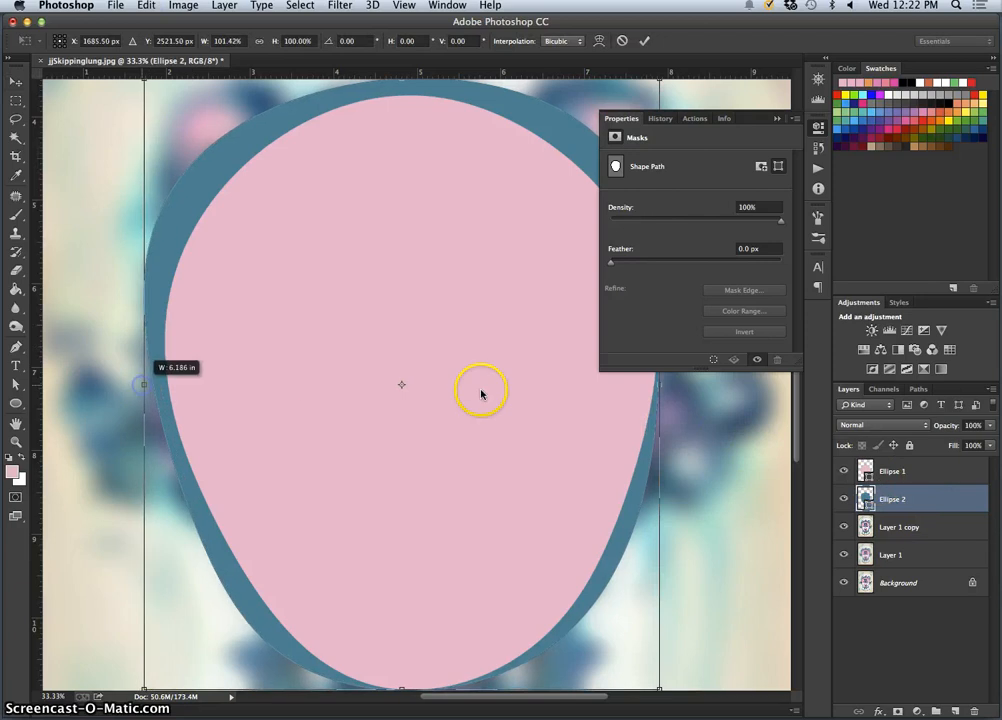
key("super+z")
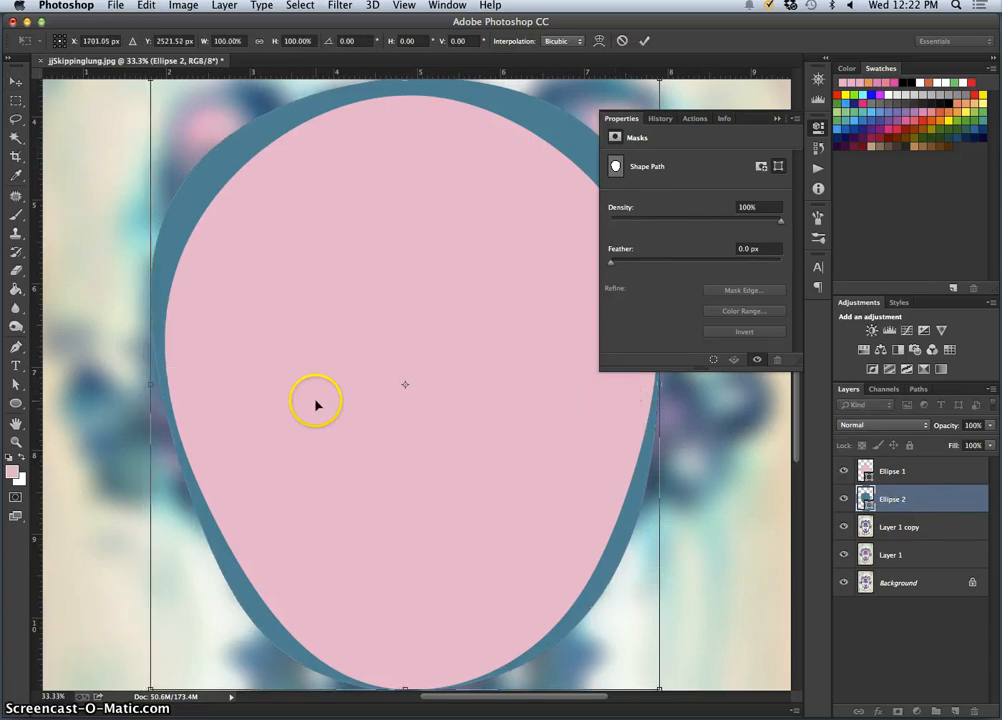
left_click_drag(147, 386, 145, 385)
key("Return")
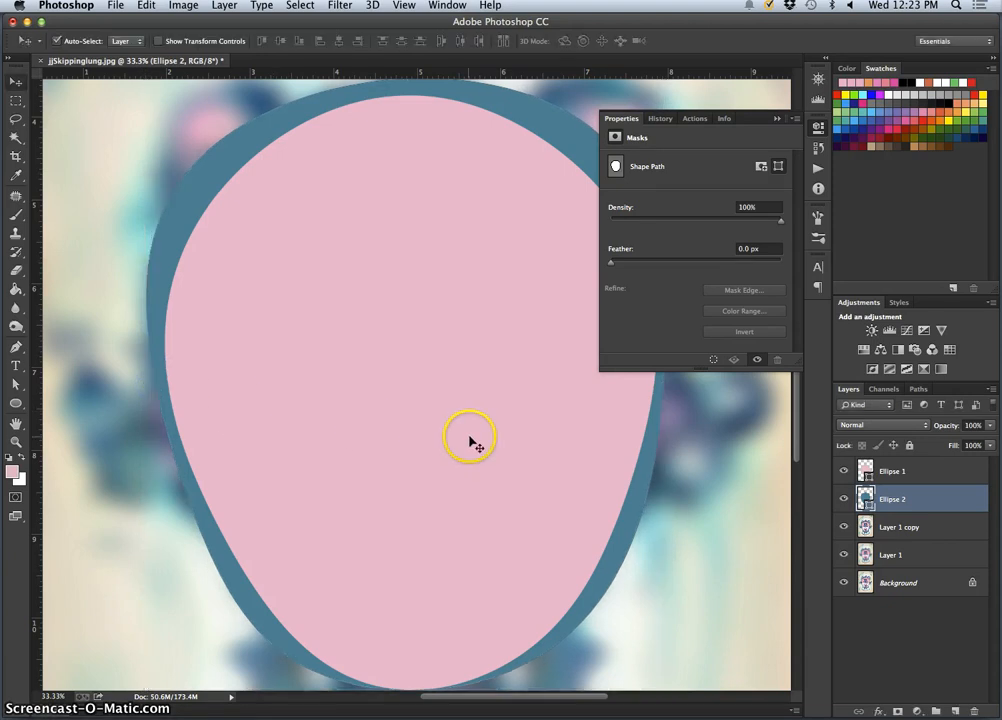
Stretch the blue ellipse downward to about 102.03% height, warp its lower left and right curves slightly inward, and apply the transform
key("super+minus")
key("super+minus")
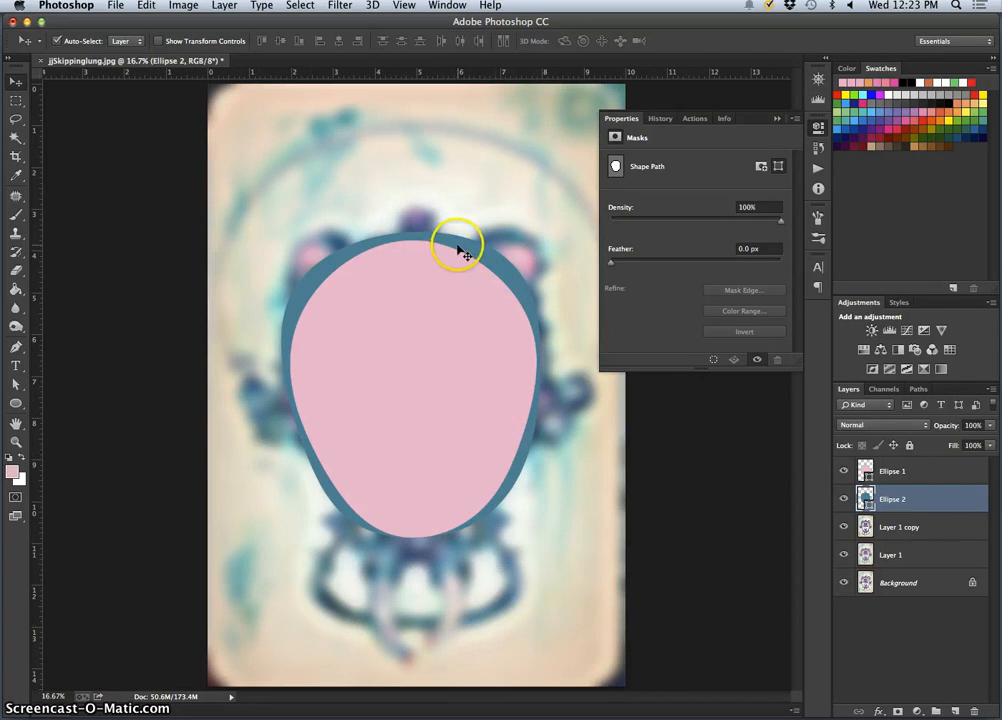
key("super+t")
left_click_drag(411, 540, 411, 545)
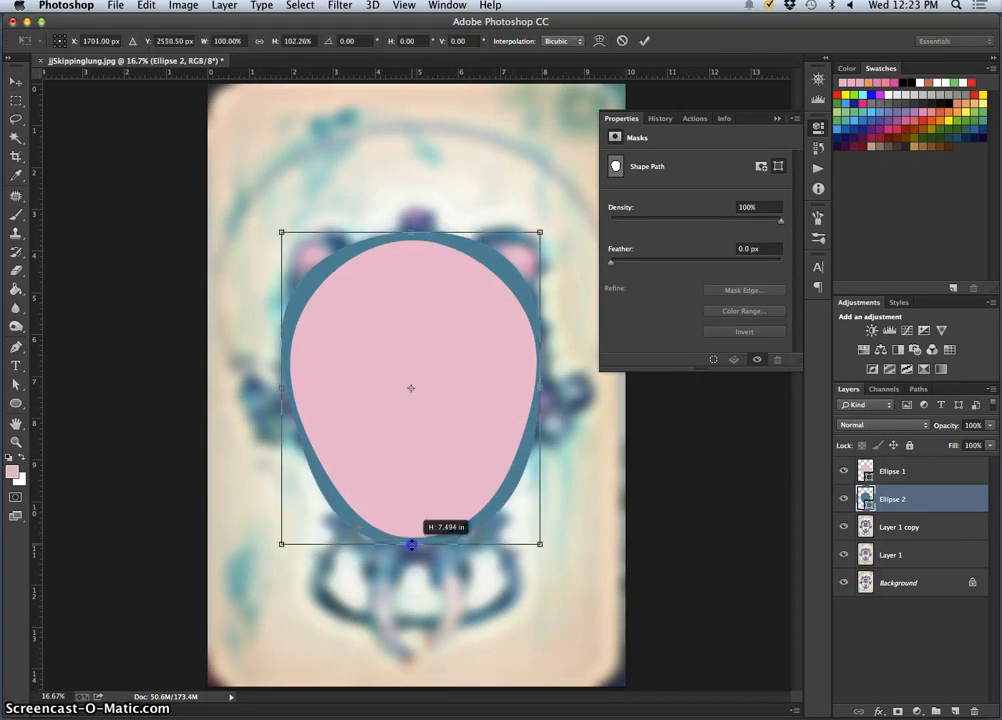
right_click(513, 497)
left_click(538, 589)
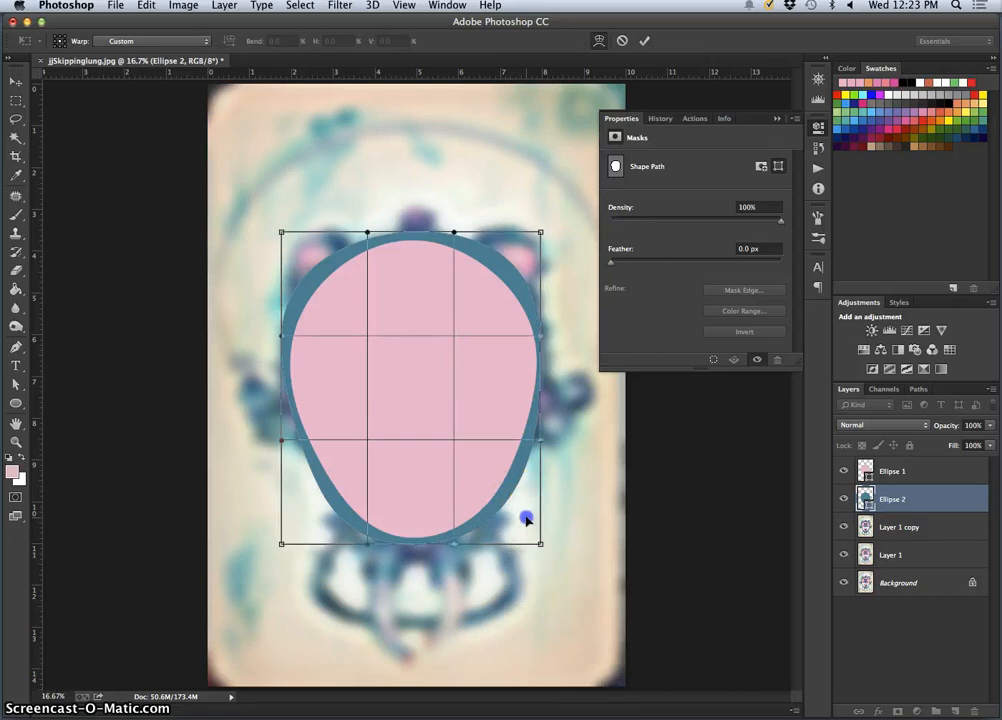
left_click_drag(520, 516, 515, 515)
left_click_drag(318, 512, 319, 508)
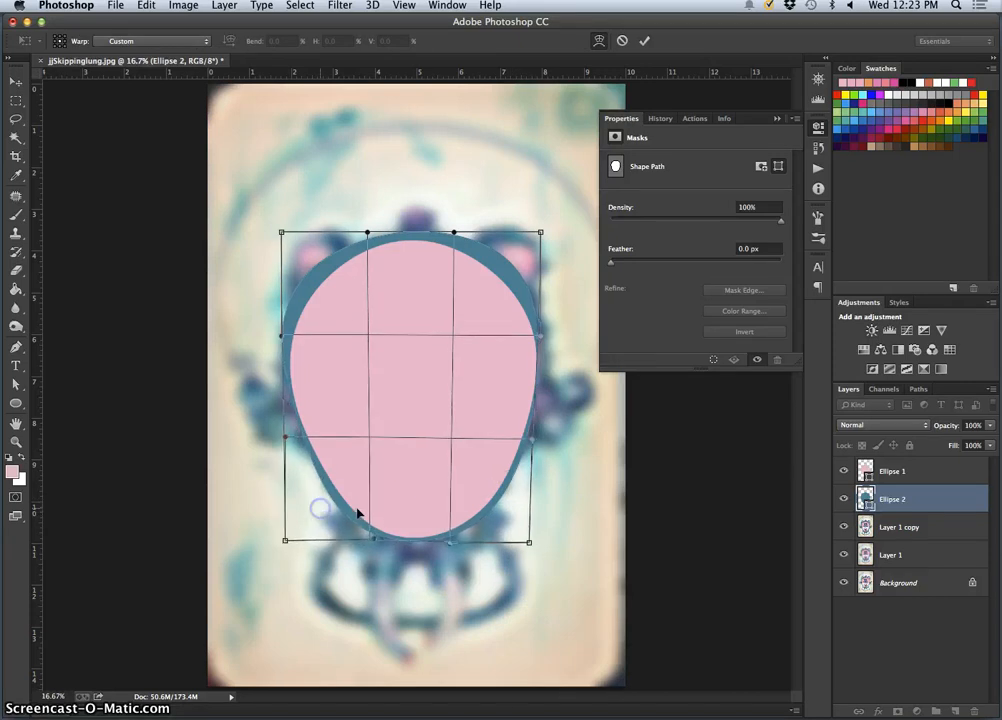
key("Return")
Draw a pink ellipse about 616 × 430 px near the frame's upper-left ear, above the Ellipse 1 layer
left_click(531, 518)
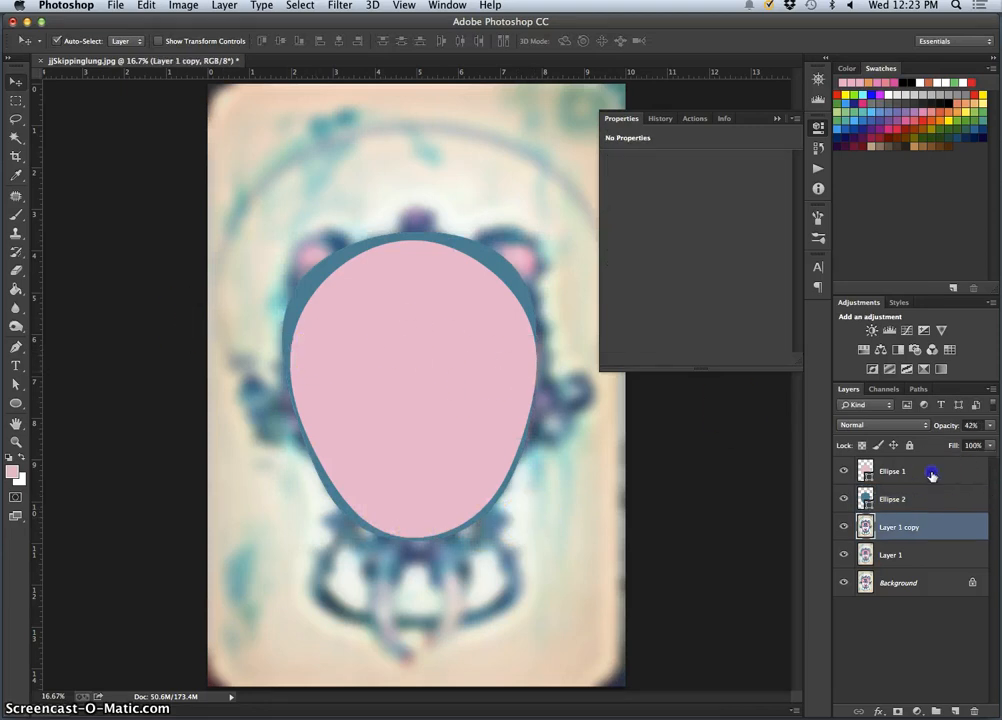
left_click(870, 472)
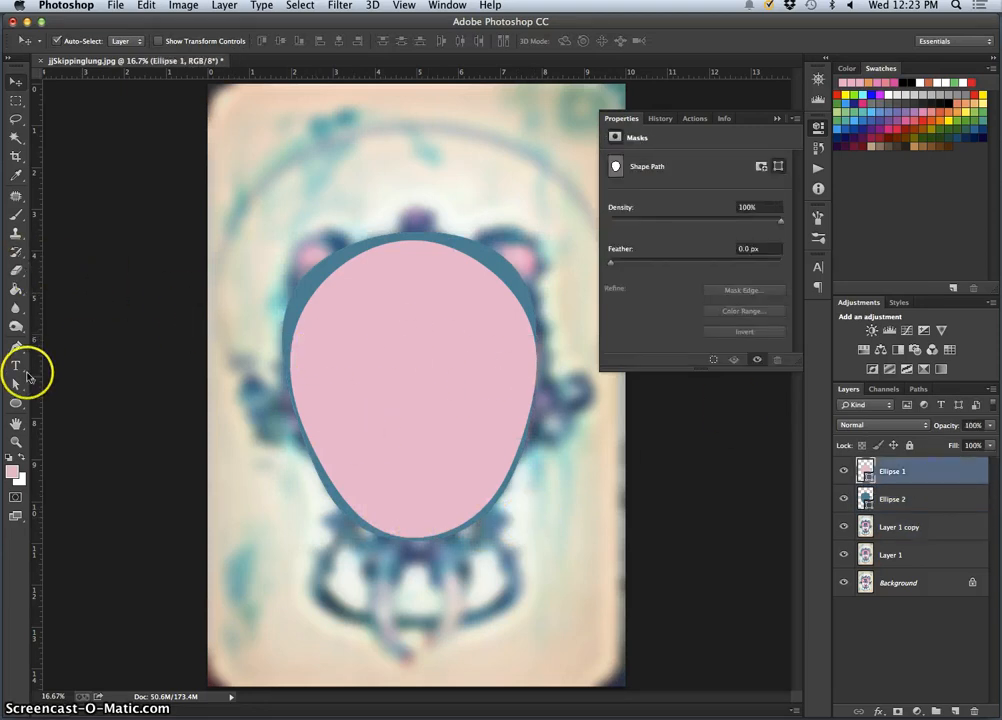
left_click(16, 405)
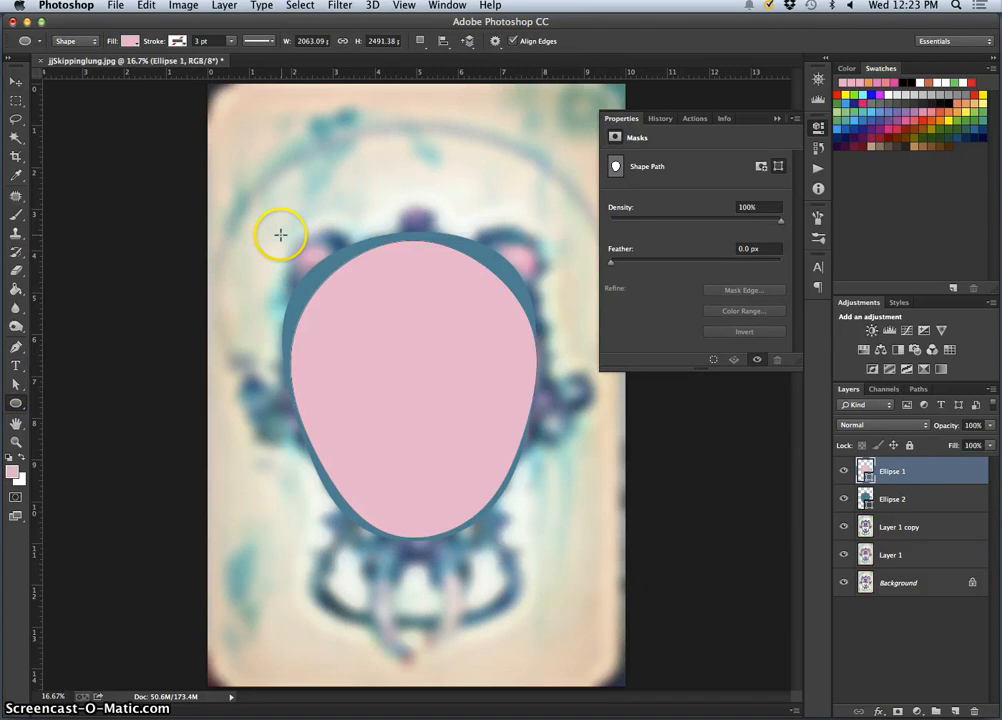
left_click_drag(268, 216, 342, 268)
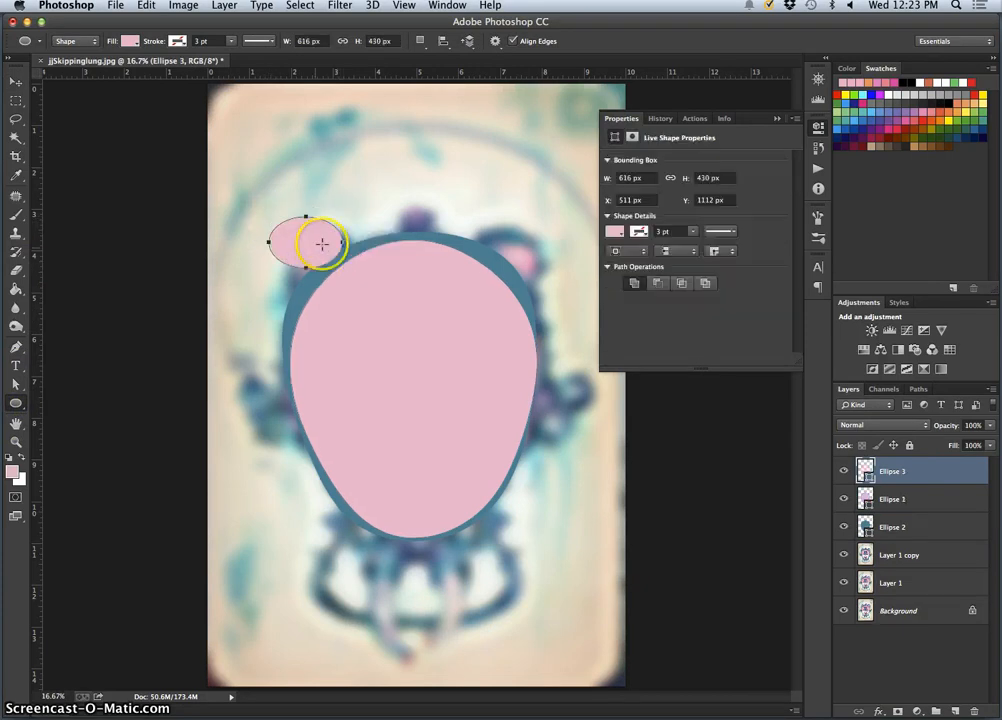
Rotate the small pink ellipse to about -41.57° over the upper-left ear, and move its layer below Ellipse 2
key("ctrl+t")
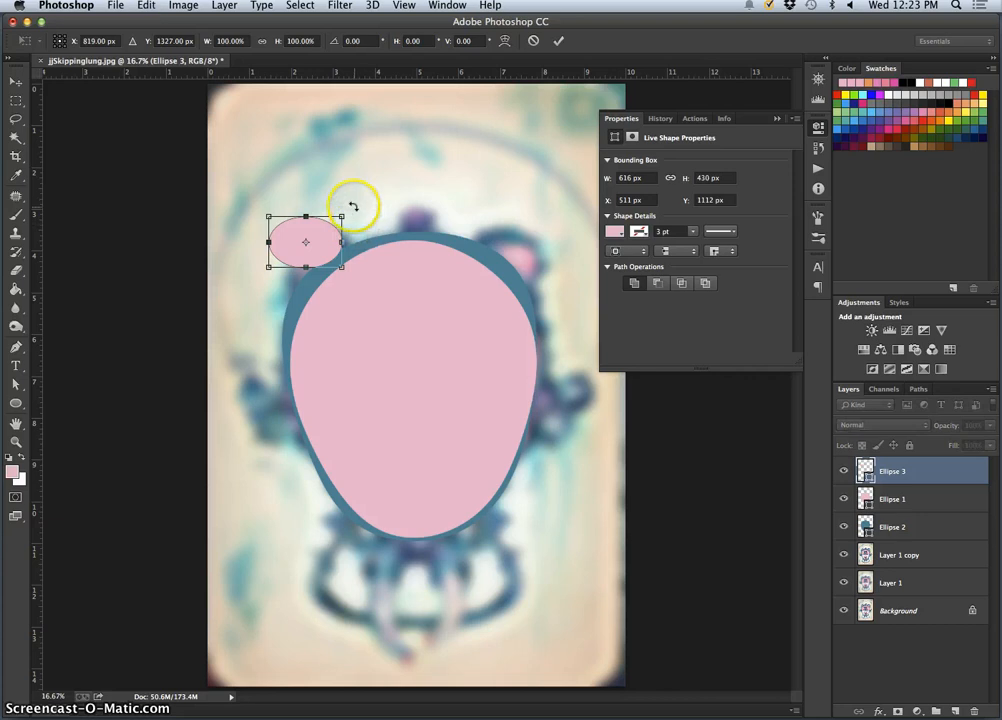
left_click_drag(351, 206, 326, 189)
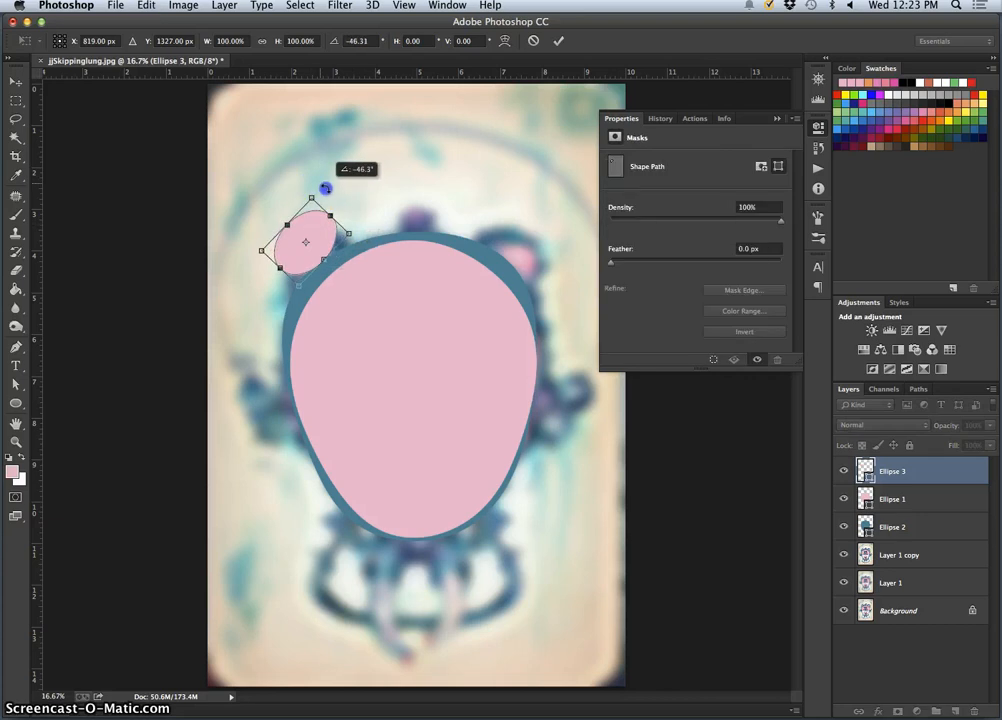
left_click_drag(321, 243, 327, 251)
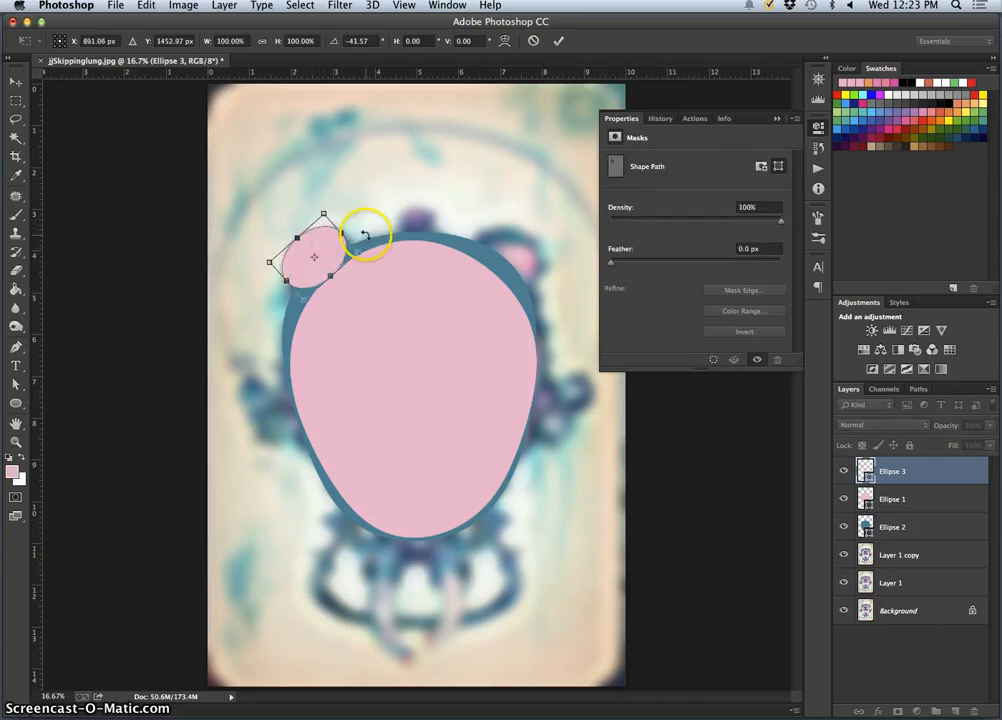
key("Return")
left_click(590, 271)
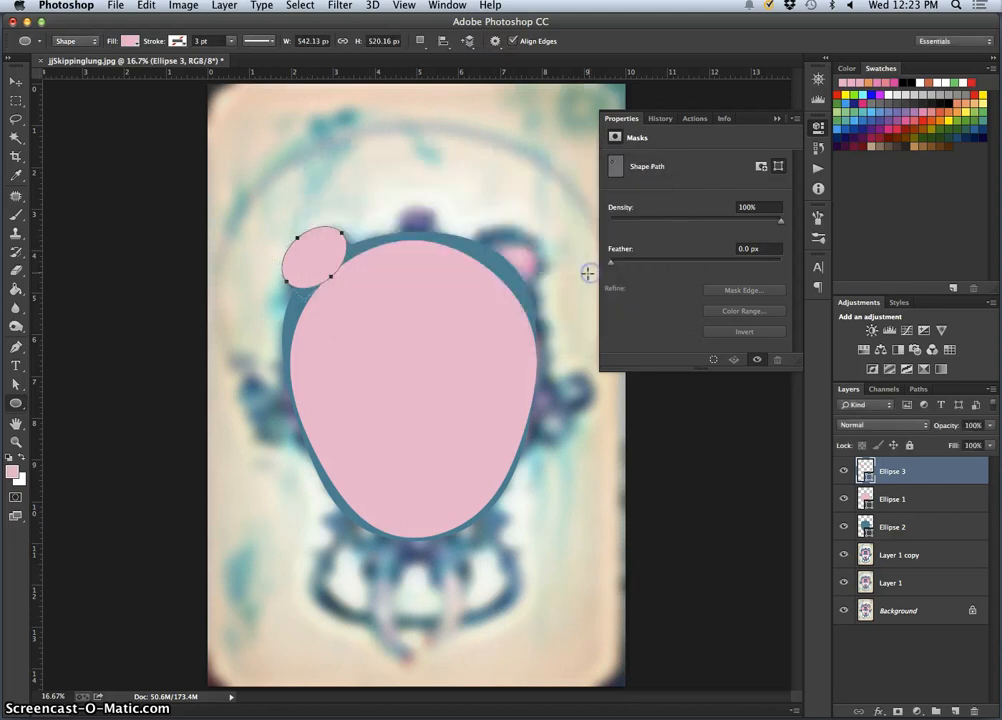
left_click_drag(870, 492, 896, 535)
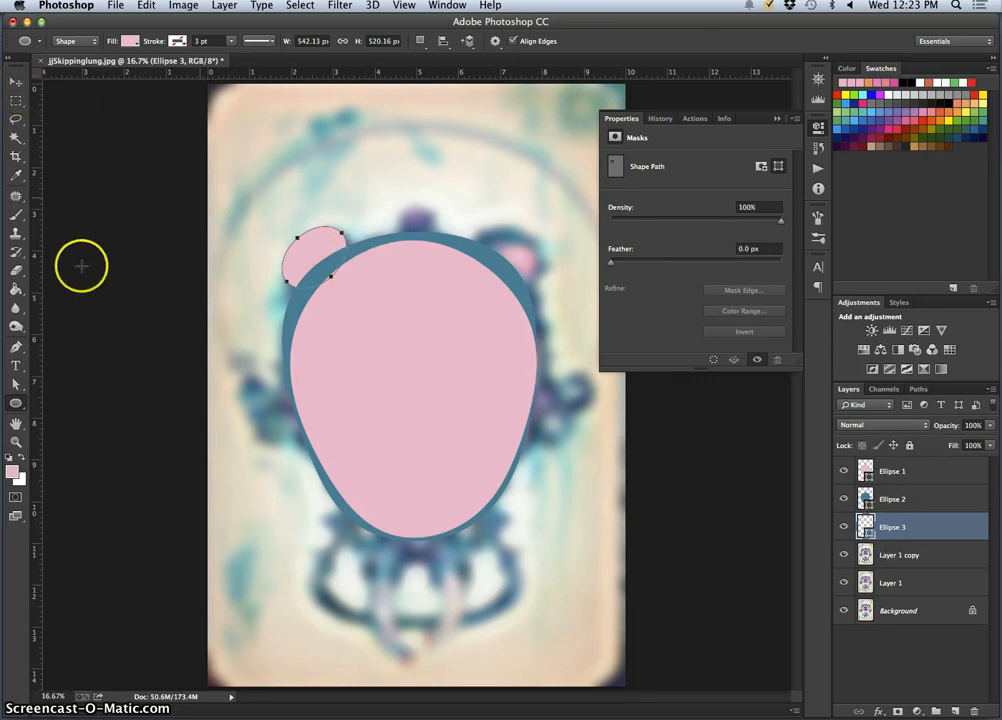
Draw a pink ellipse about 606 × 409 px over the upper-right ear, rotate it to about 36.06°, and apply the transform
left_click(469, 215)
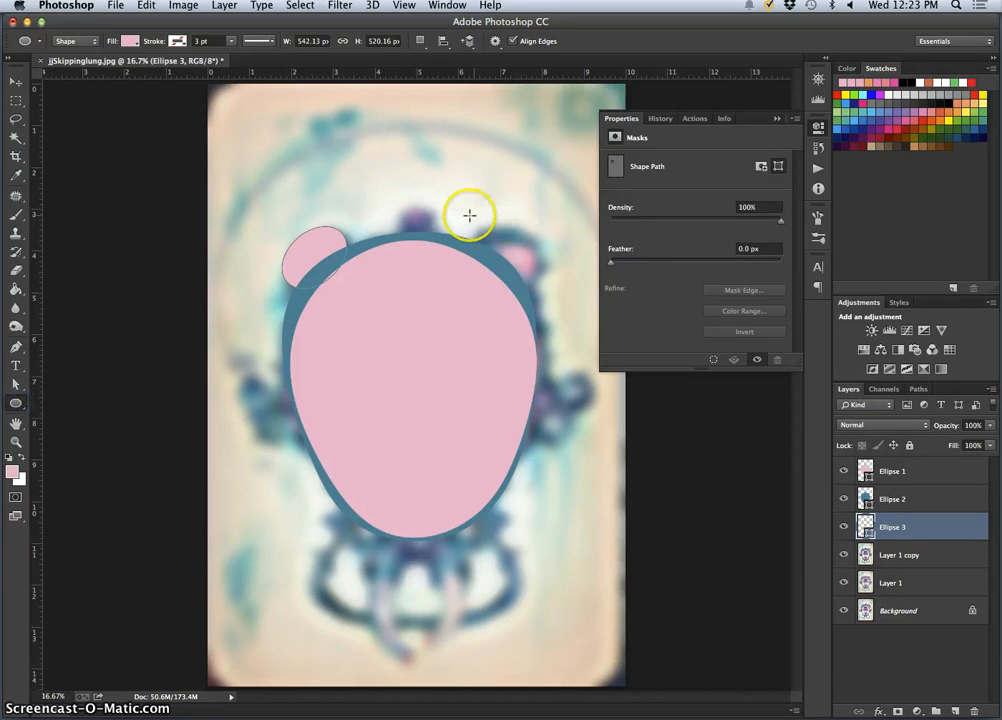
left_click_drag(469, 219, 539, 263)
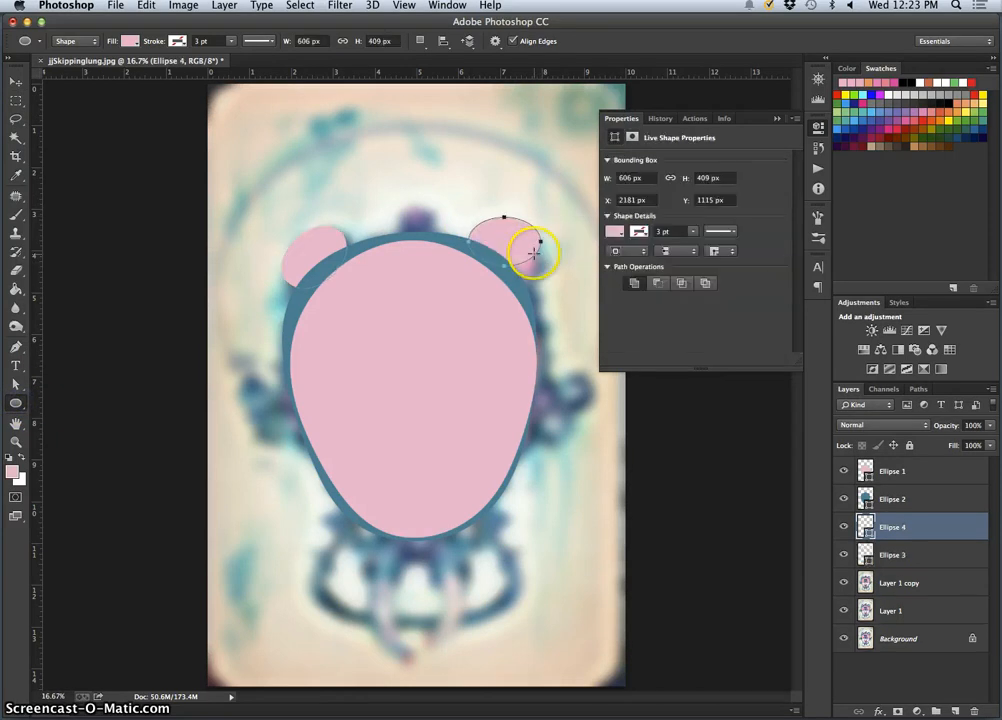
key("ctrl+t")
left_click_drag(555, 208, 559, 263)
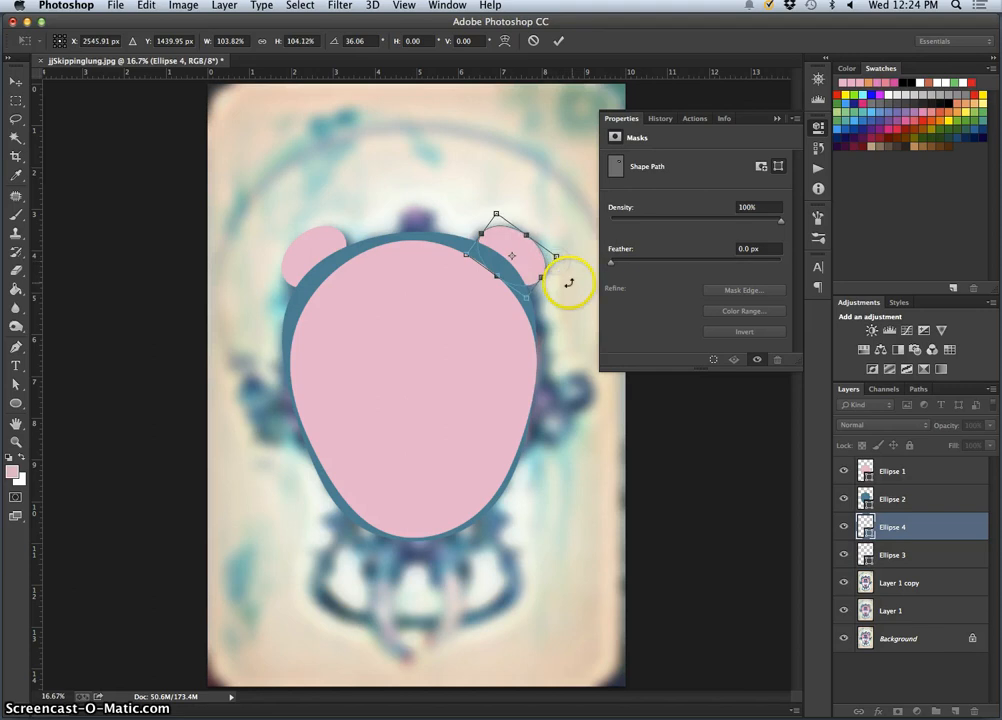
key("Return")
left_click(600, 273)
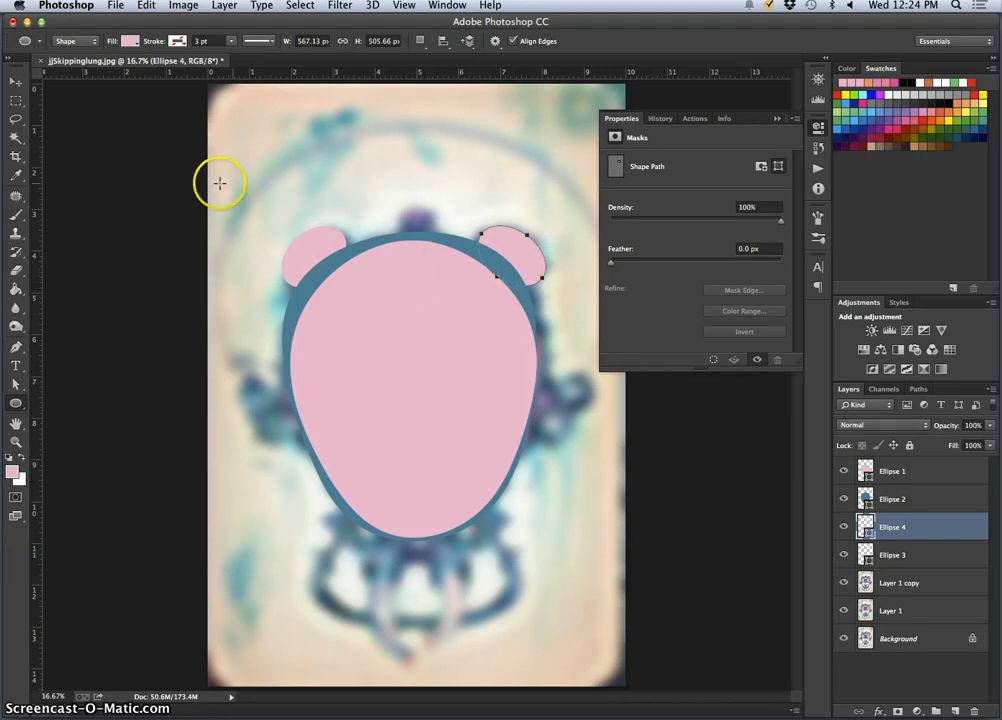
Duplicate the Ellipse 4 layer holding the upper-right ear's pink shape
left_click(17, 404)
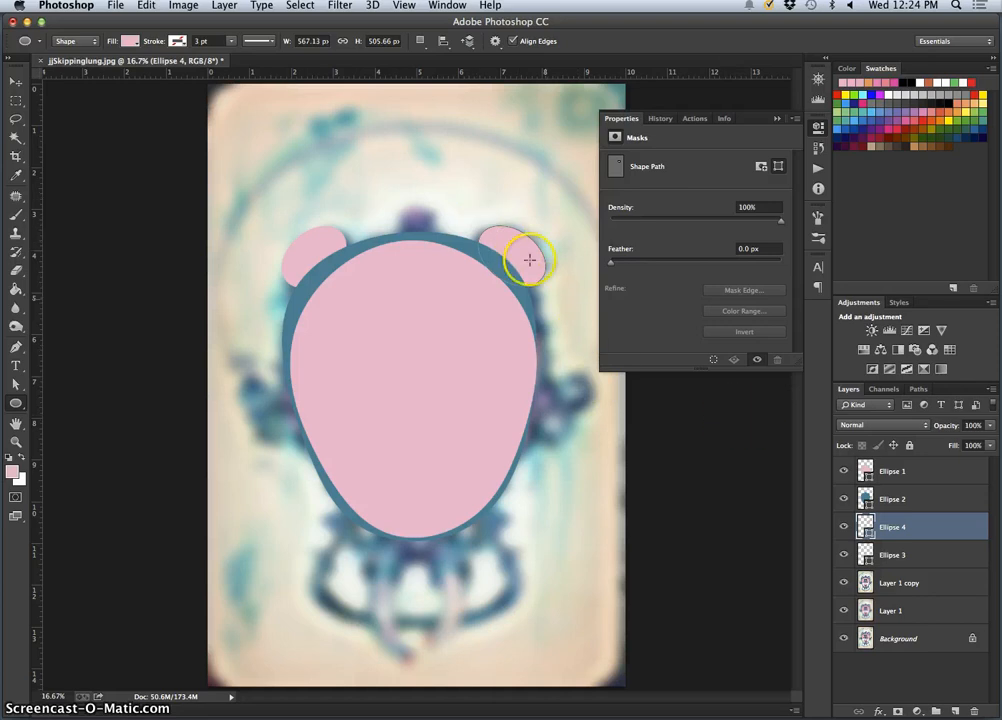
left_click(925, 548)
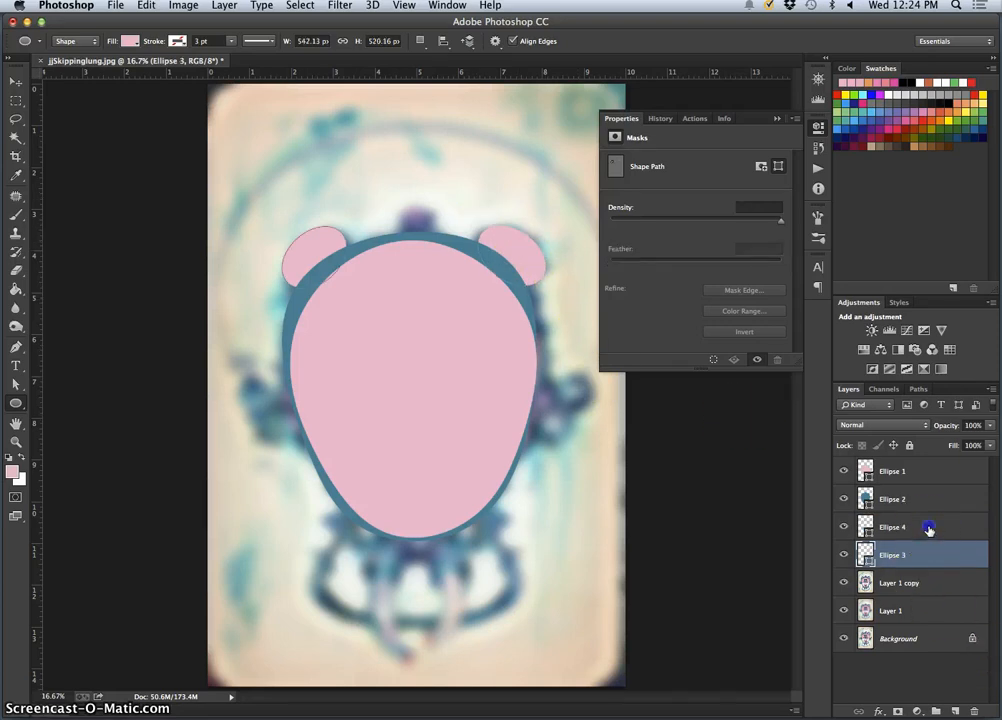
left_click(906, 533)
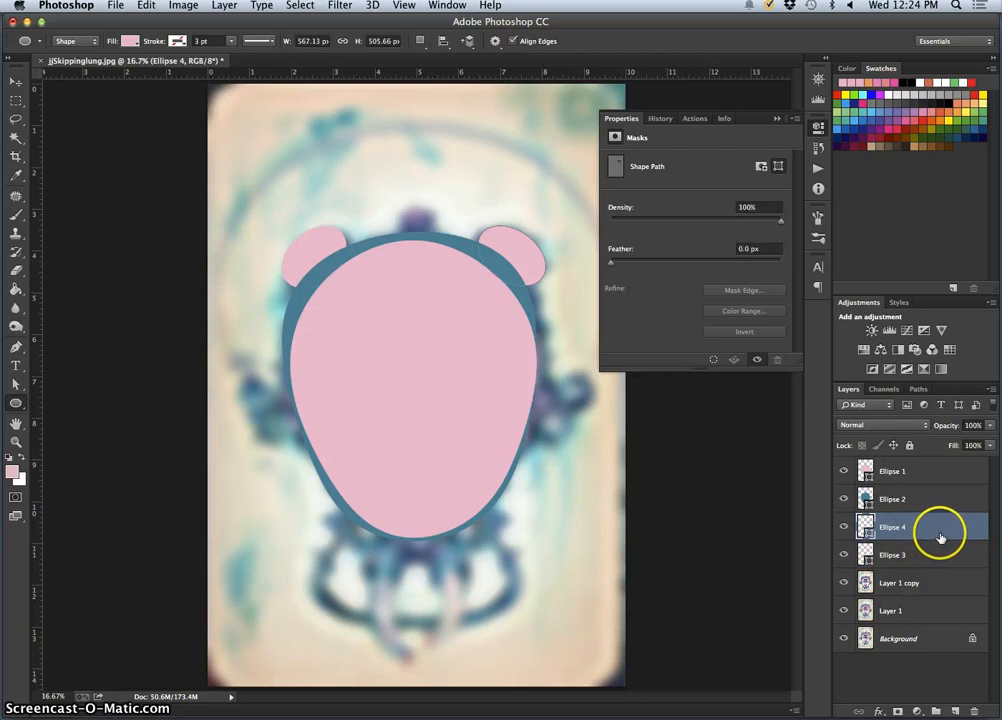
left_click(843, 527)
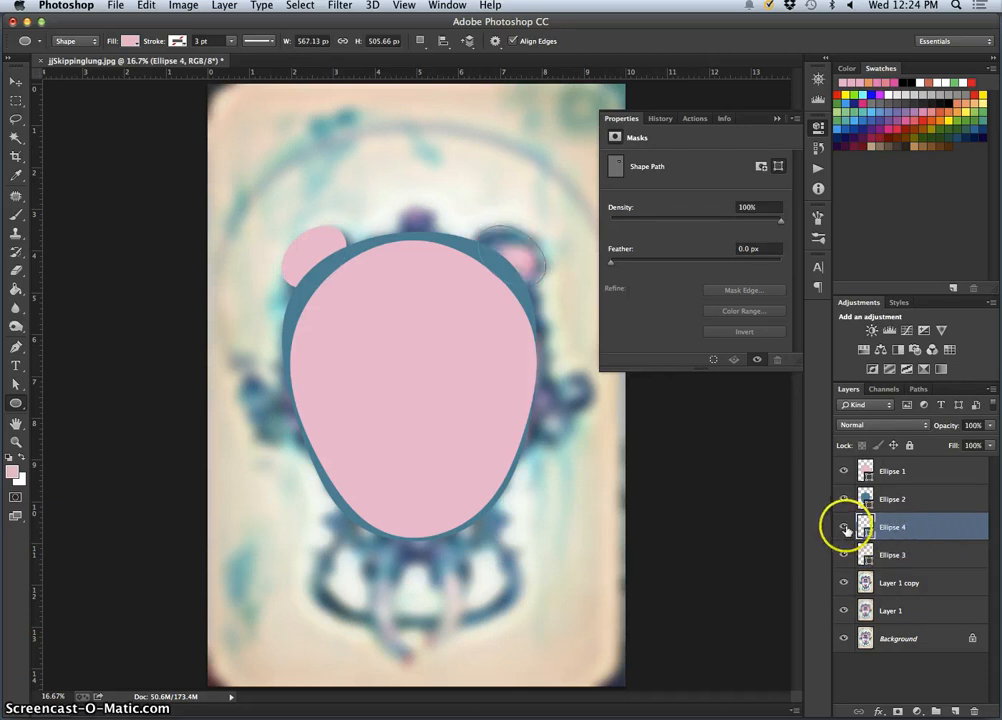
left_click(843, 527)
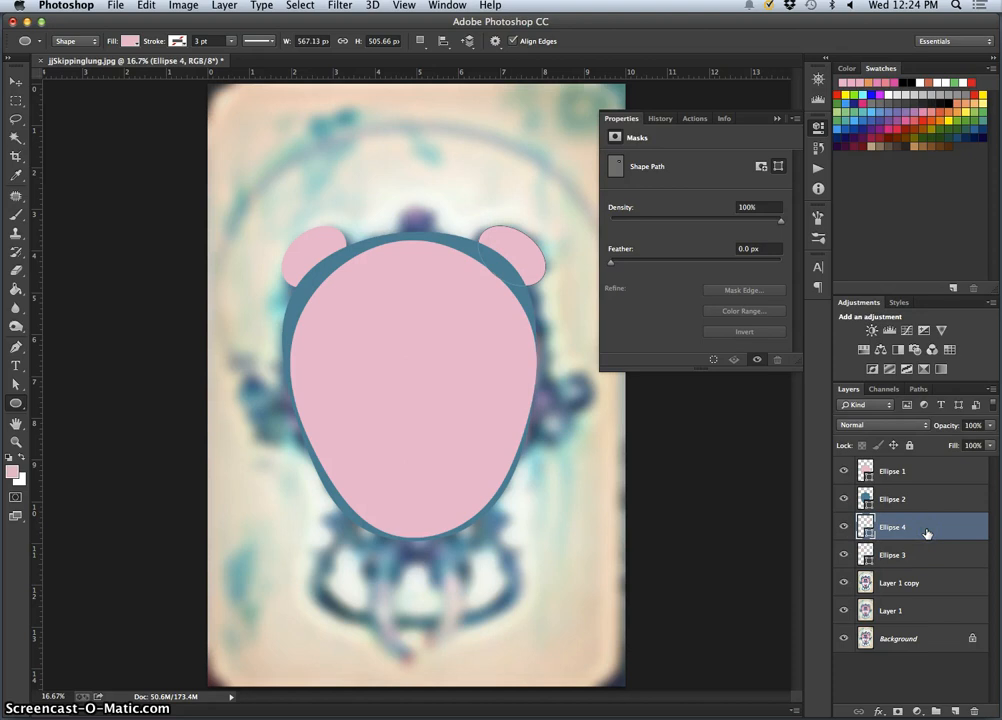
key("super+j")
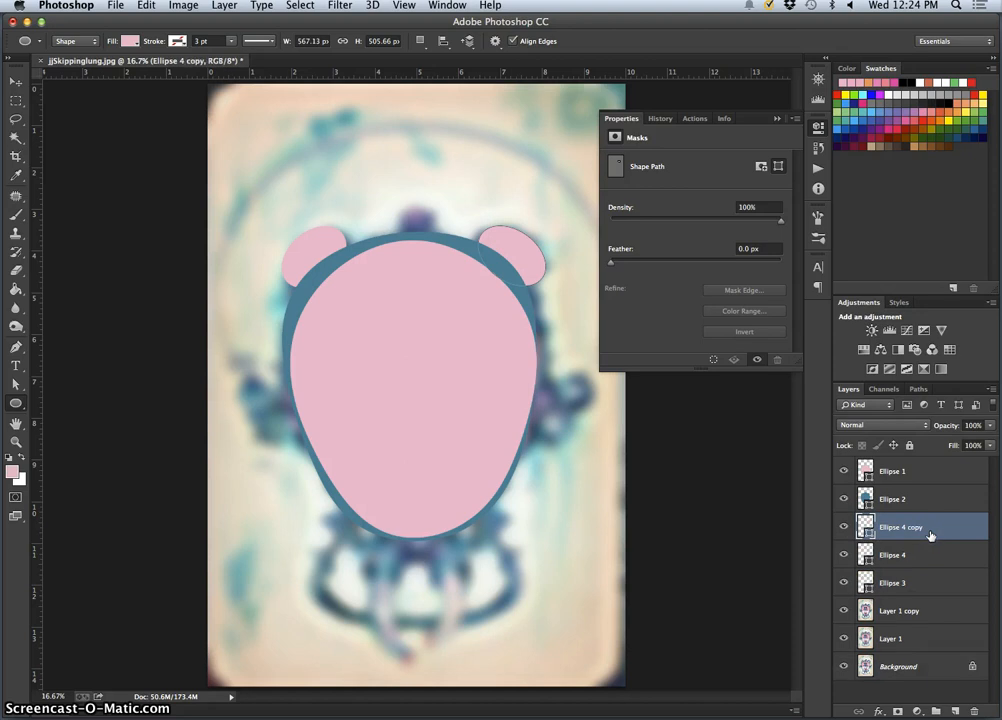
Fill the Ellipse 4 copy with blue 5a758e sampled beside the right ear, and move its layer below Ellipse 4
double_click(865, 527)
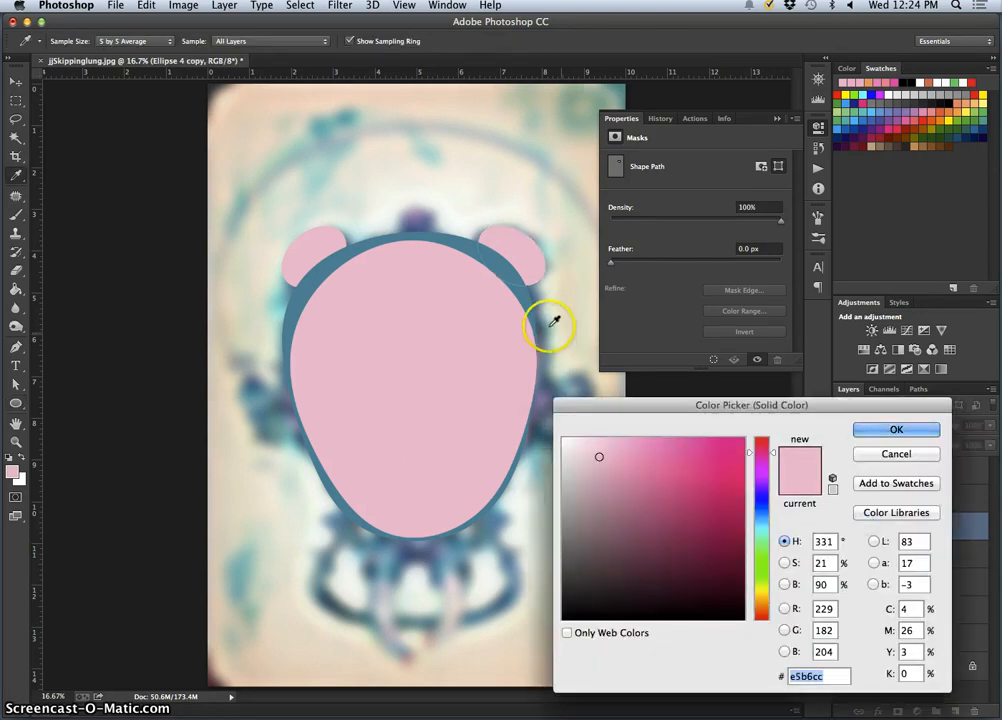
left_click(540, 283)
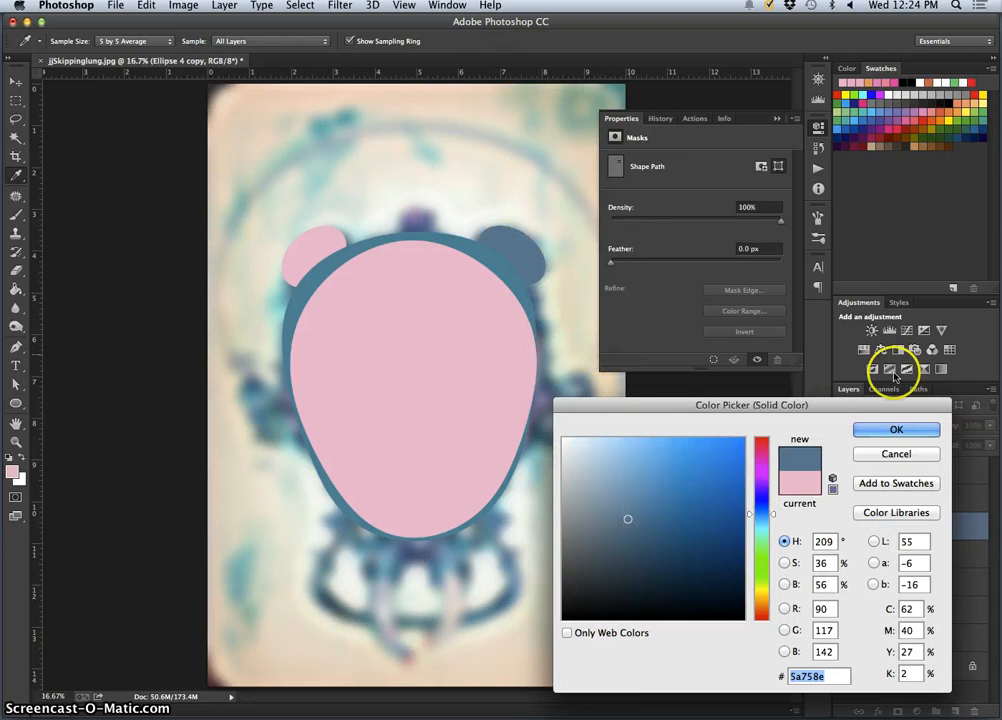
left_click(895, 428)
left_click_drag(903, 530, 893, 555)
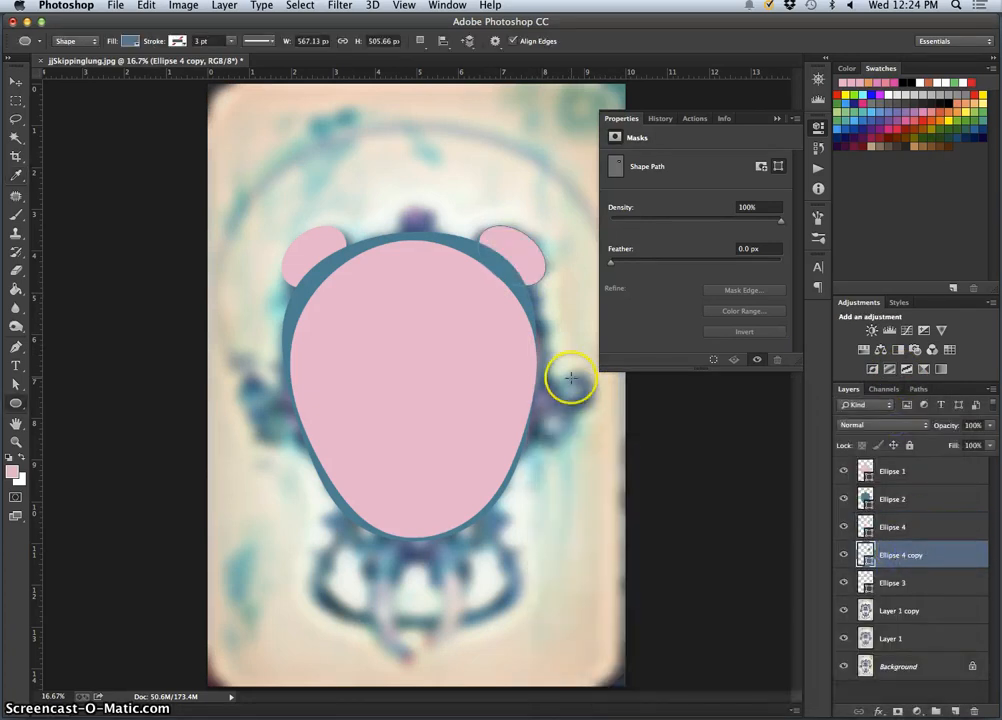
Enlarge the blue ear ellipse to about 118.49% width and 130.72% height, centre it as a rim around the pink ear, and apply
key("super+t")
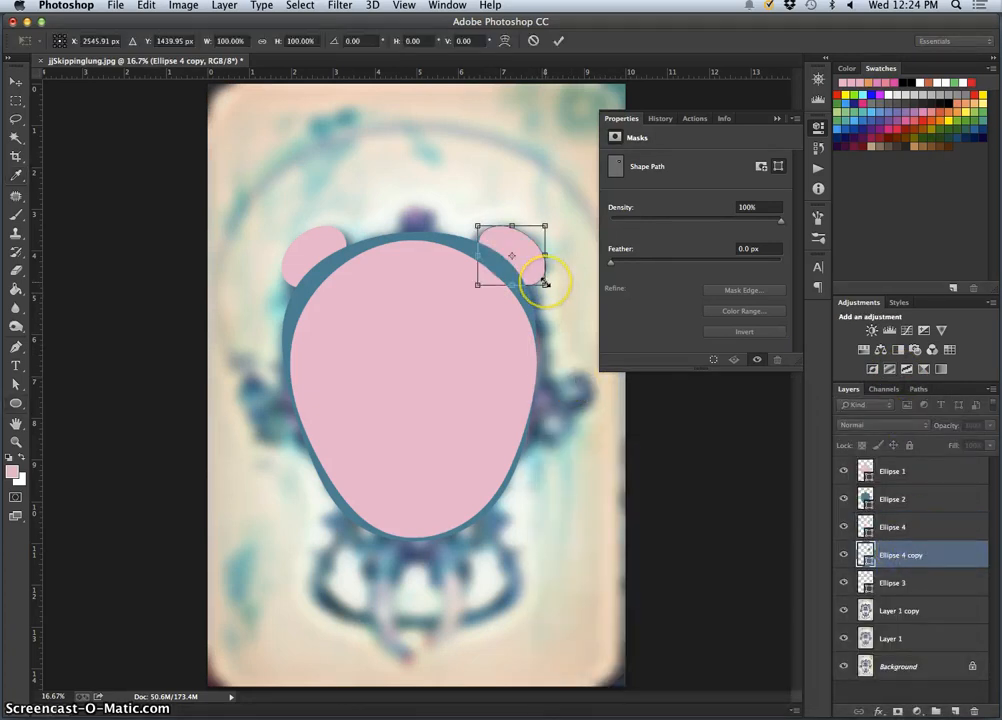
left_click_drag(548, 287, 551, 294)
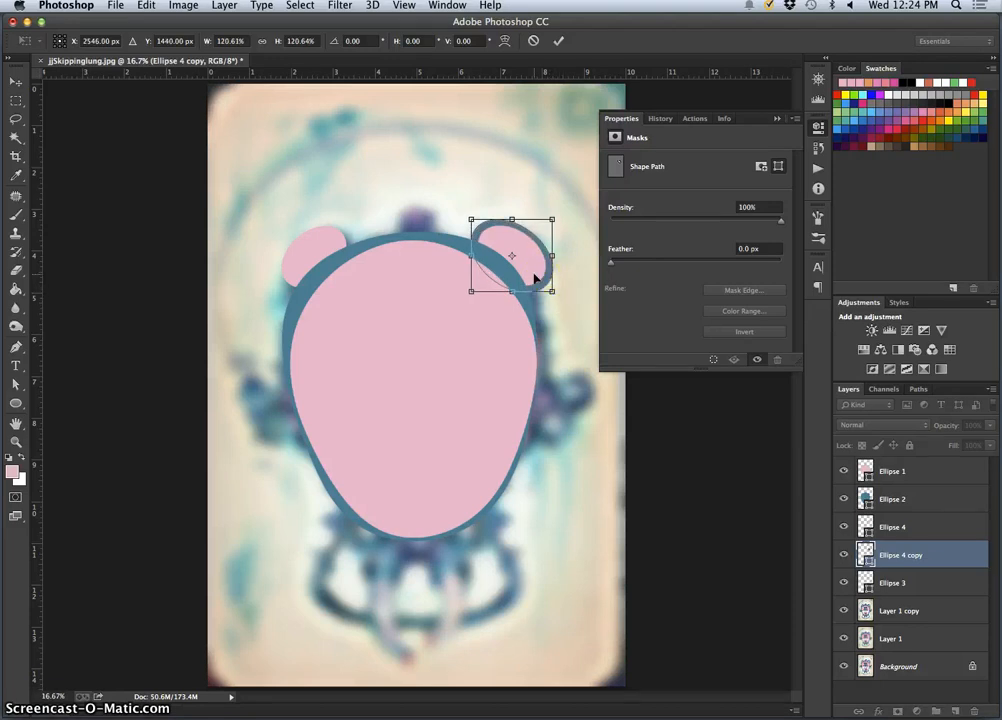
left_click_drag(471, 293, 465, 302)
left_click_drag(551, 302, 546, 299)
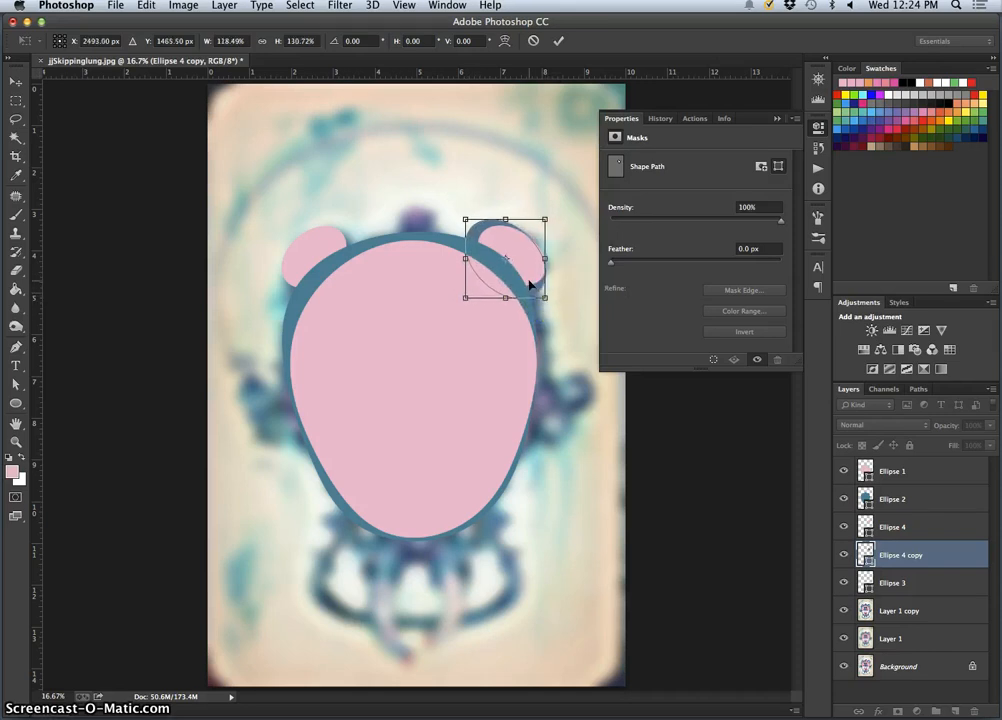
key("Right")
key("Right")
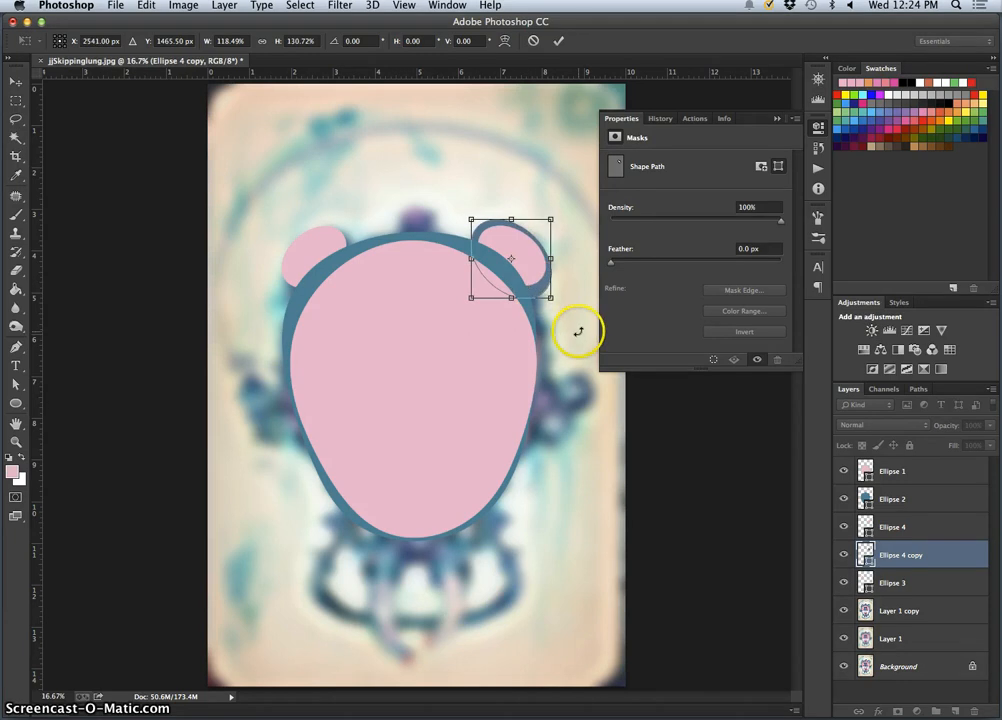
key("Left")
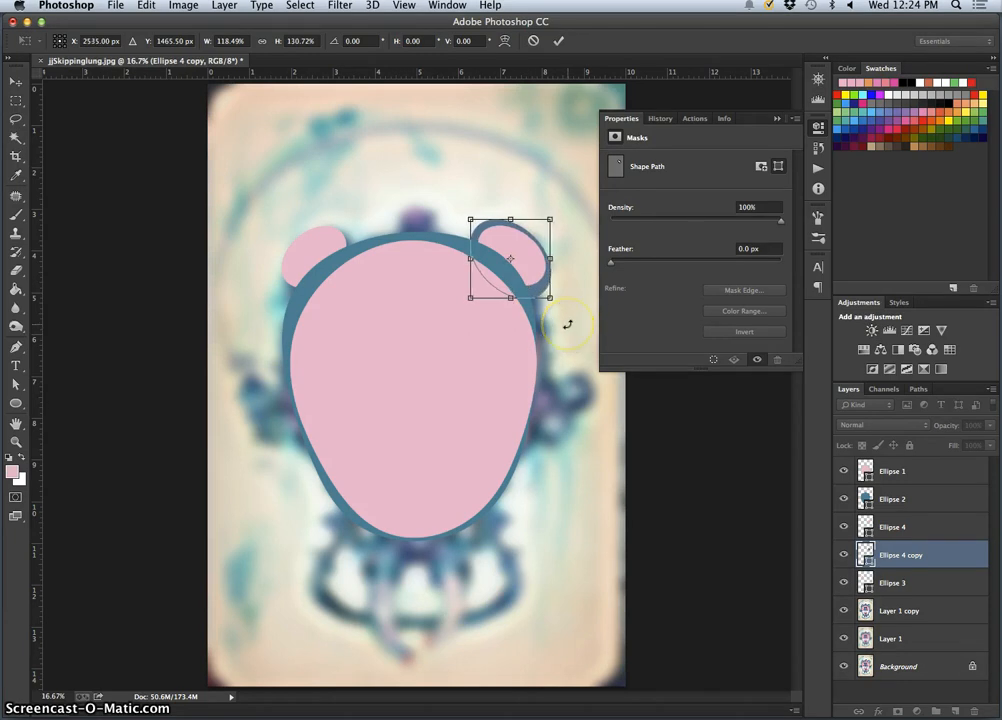
key("Return")
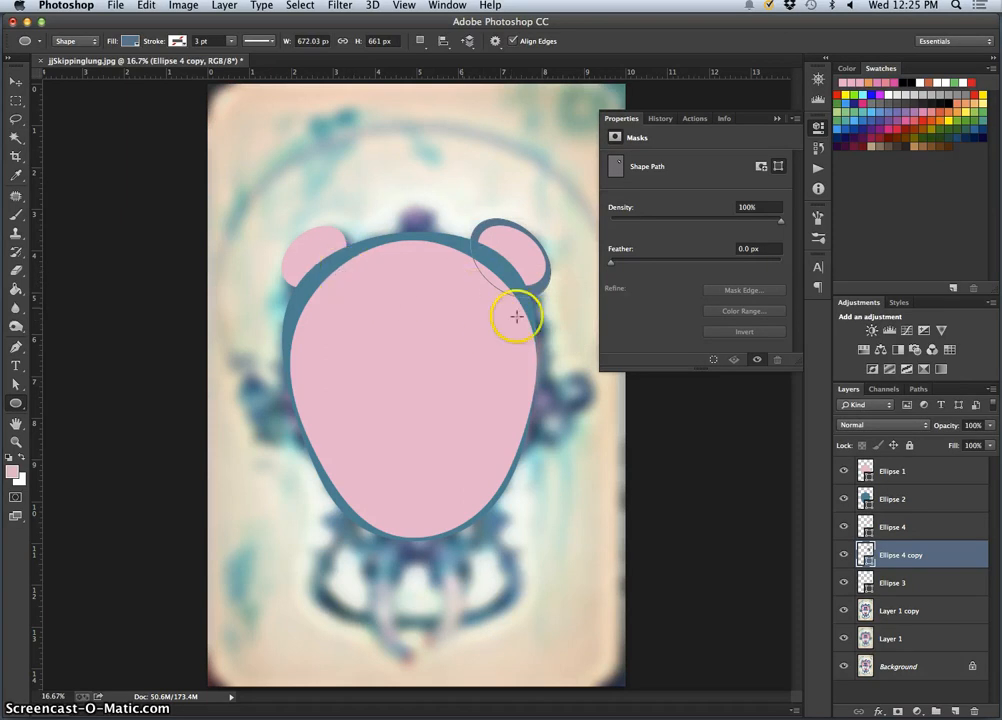
Examine the ears close up, and compare the right ear with its blue Ellipse 4 copy rim hidden and shown
key("super+equal")
key("super+equal")
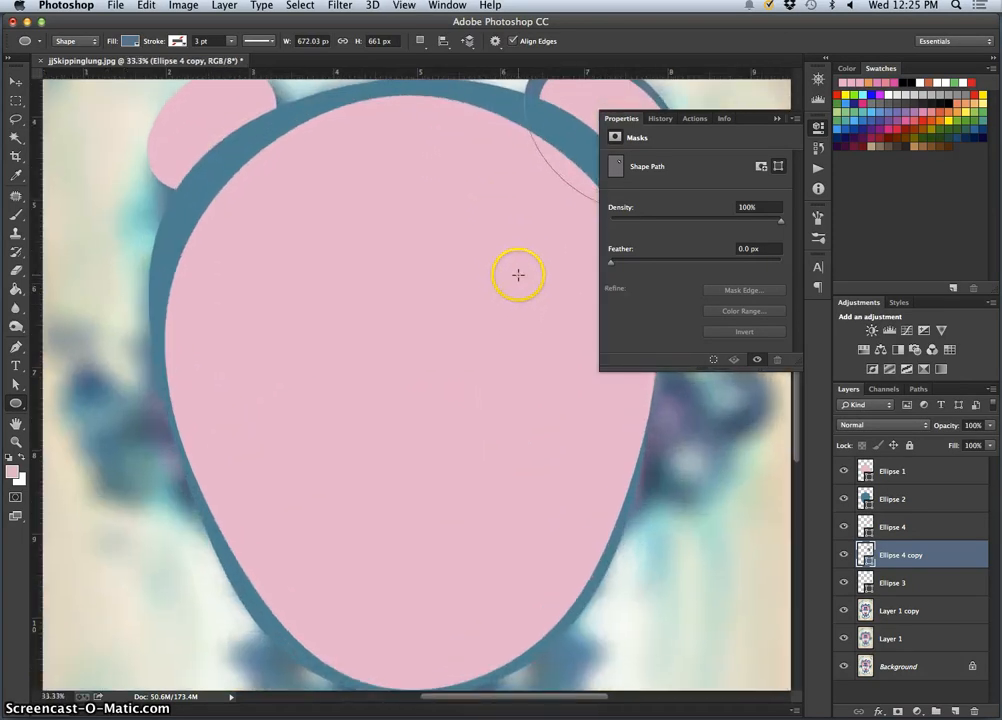
scroll(518, 277, "up", 5)
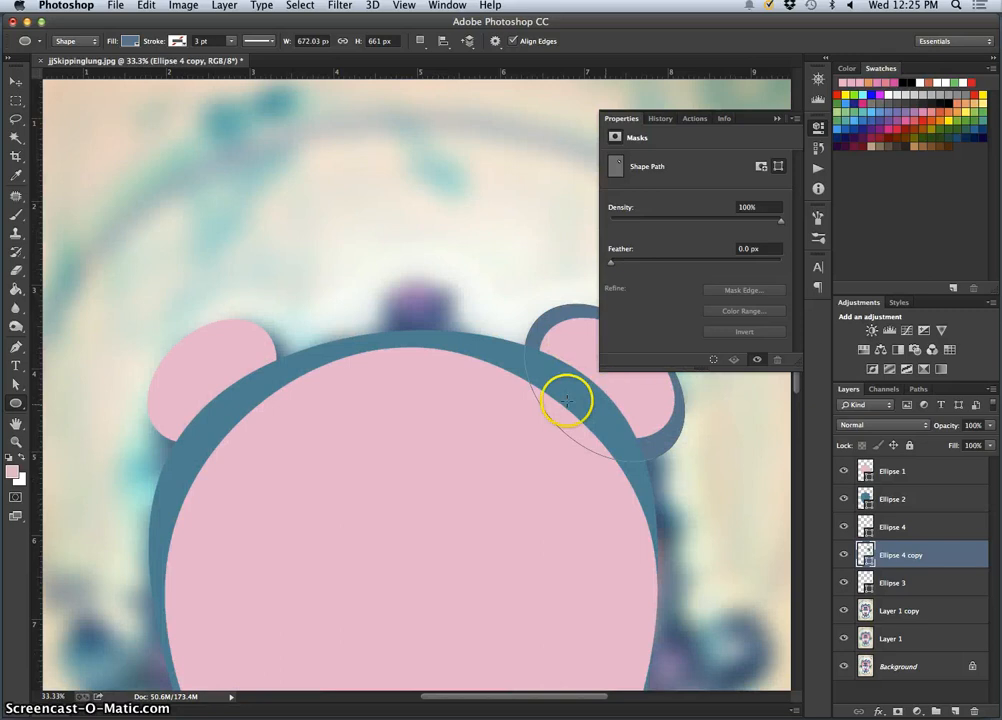
left_click(931, 531)
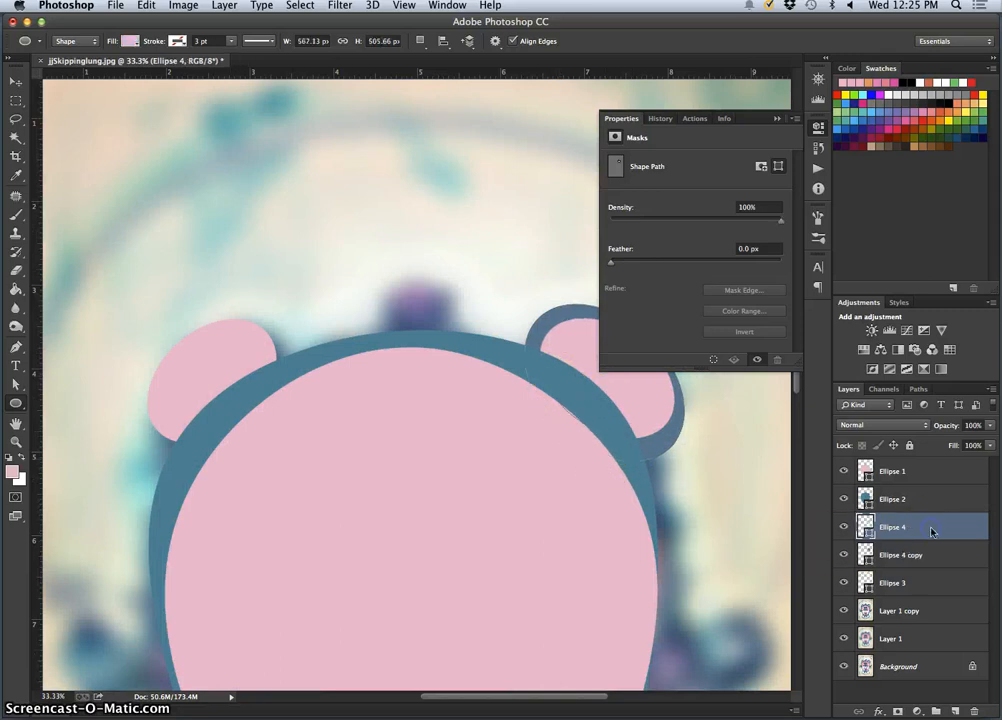
left_click(912, 473)
key("super+minus")
key("super+minus")
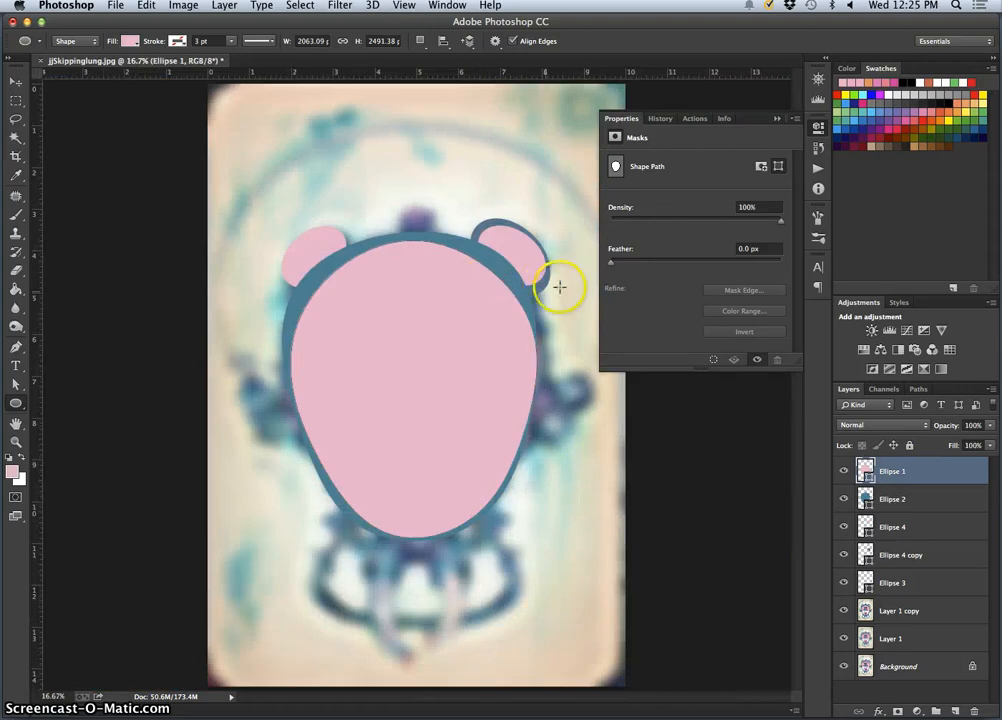
left_click(15, 81)
left_click(530, 291)
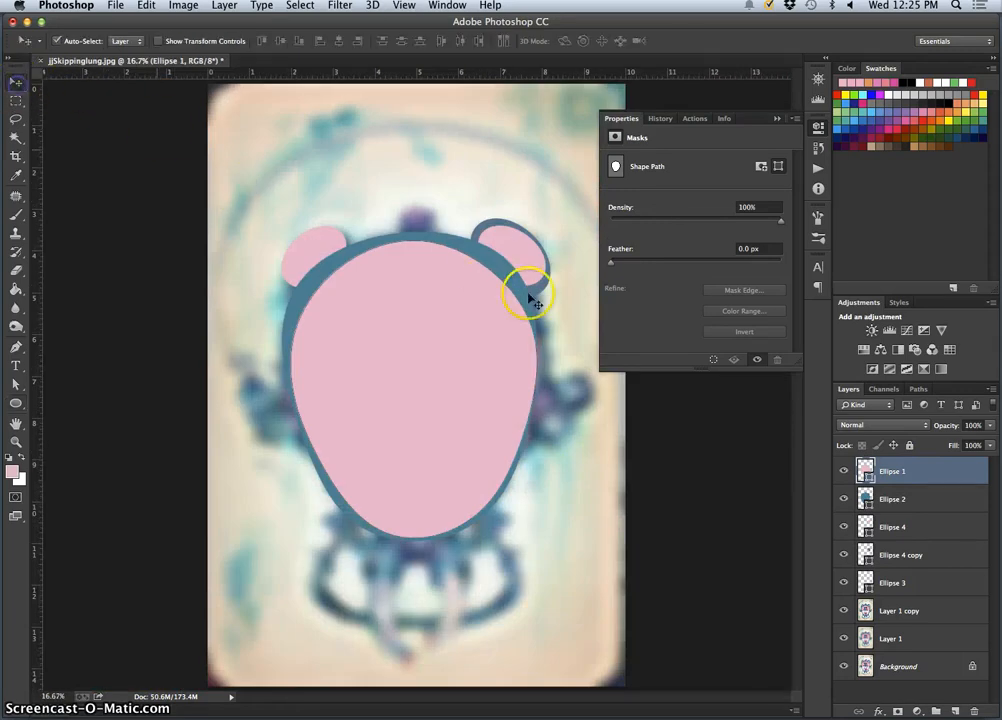
left_click(847, 555)
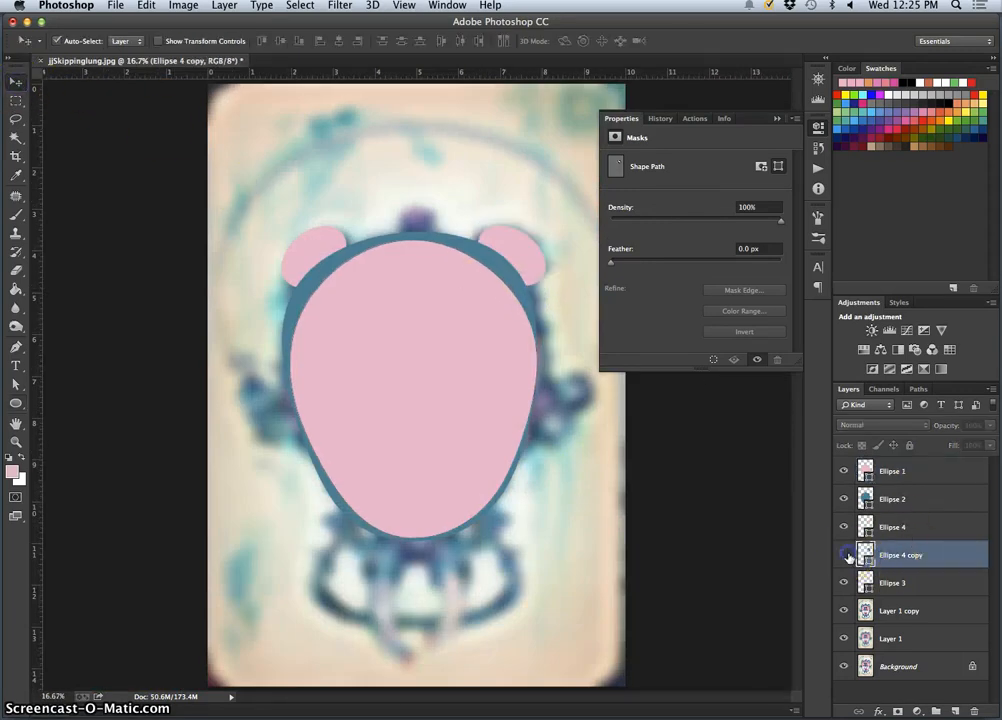
left_click(847, 555)
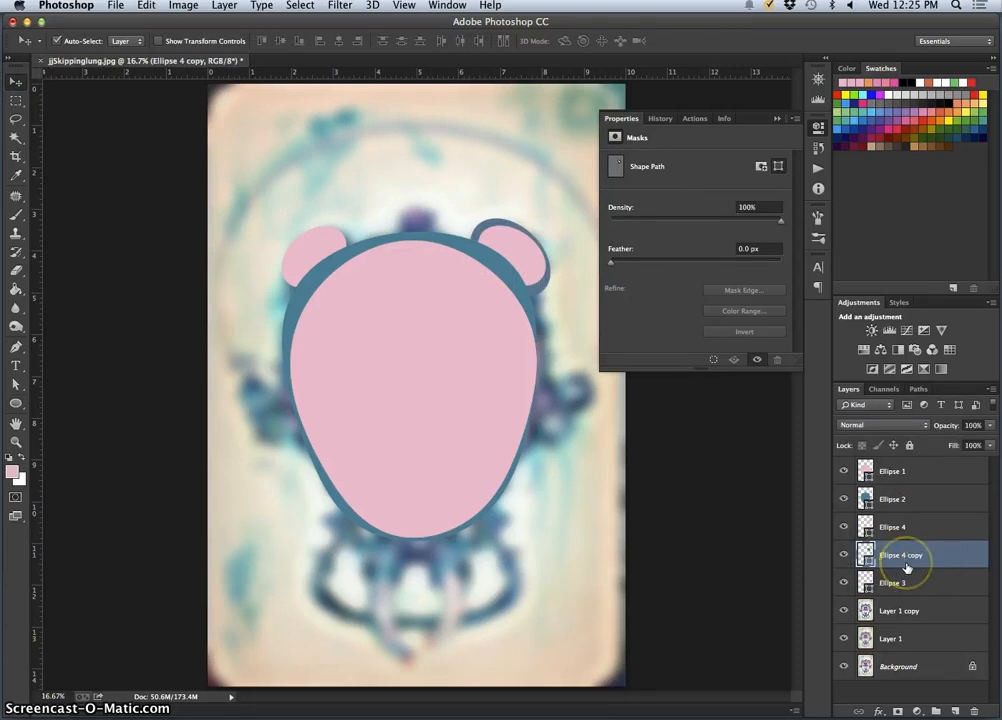
Duplicate the blue Ellipse 4 copy layer, flip the duplicate horizontally, and apply the transform
key("super+j")
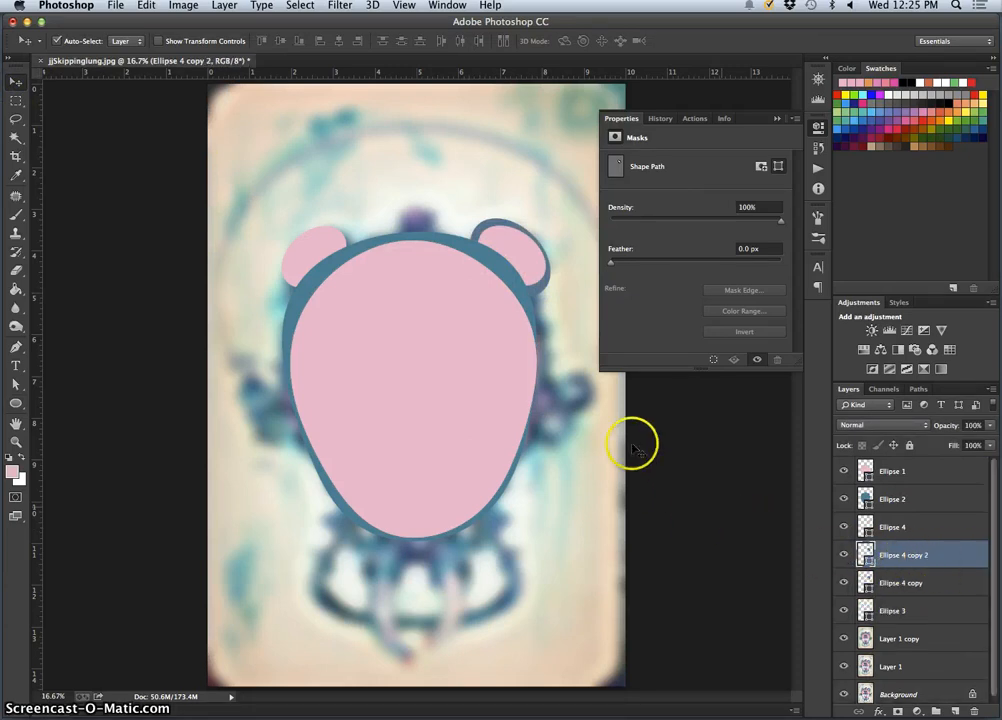
key("super+t")
right_click(535, 277)
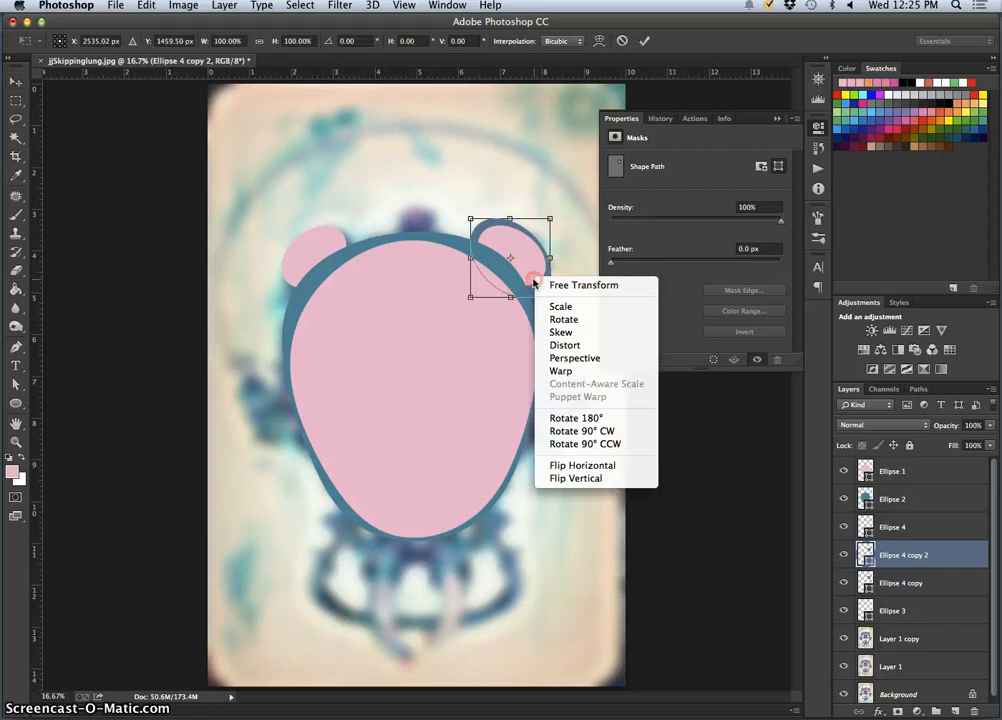
left_click(592, 466)
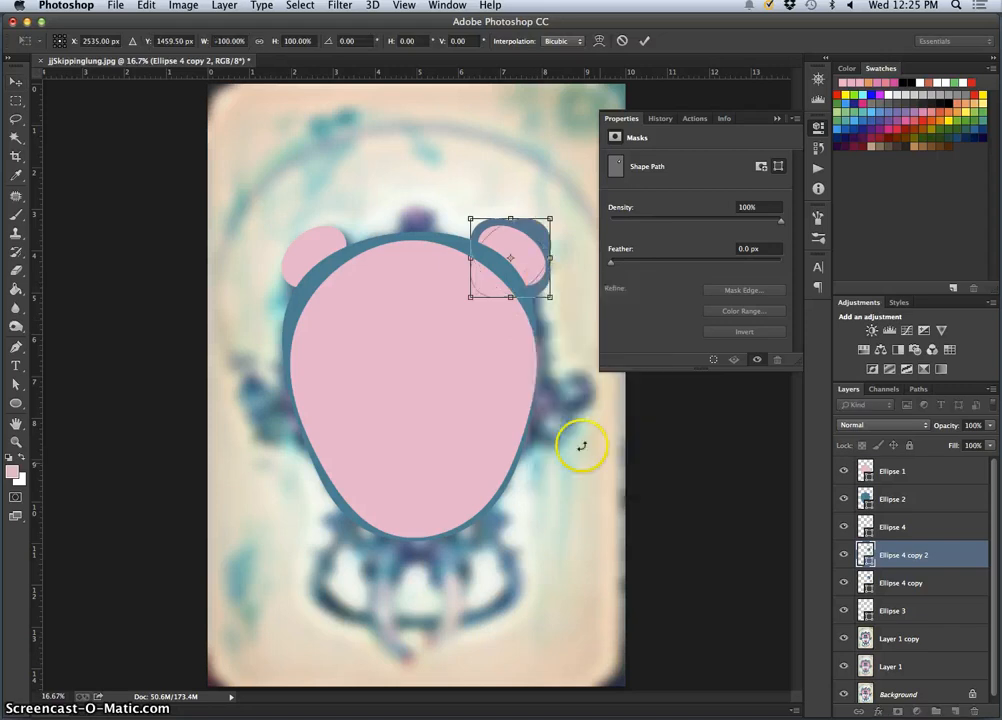
left_click(14, 86)
left_click(617, 254)
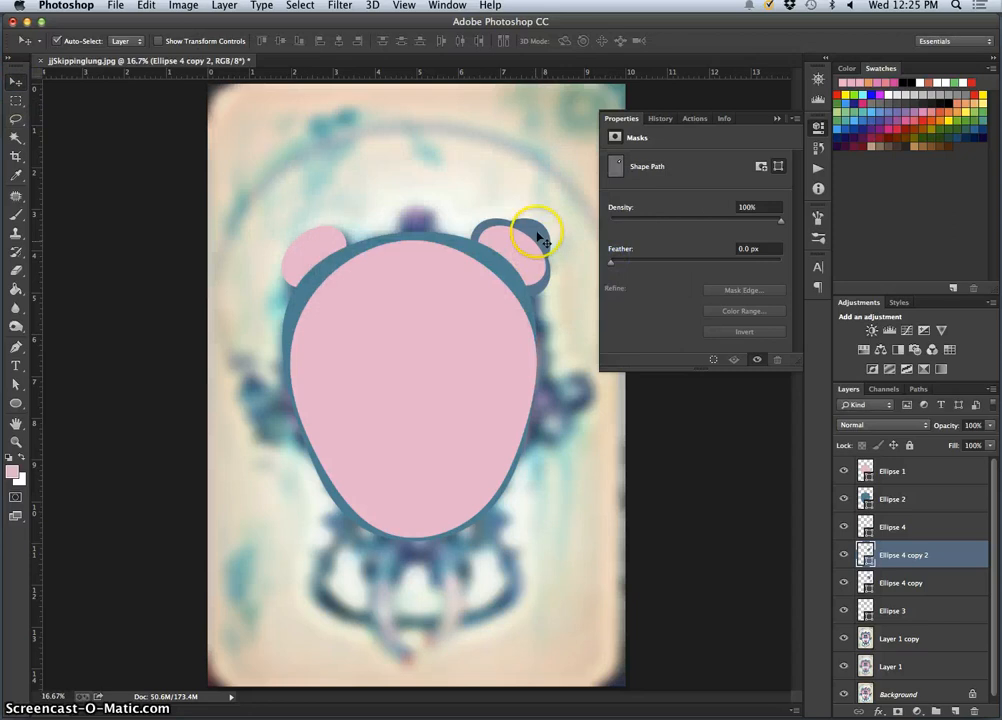
Move the flipped blue ellipse over the upper-left ear as a rim, and place its layer below Ellipse 3
left_click_drag(537, 228, 329, 233)
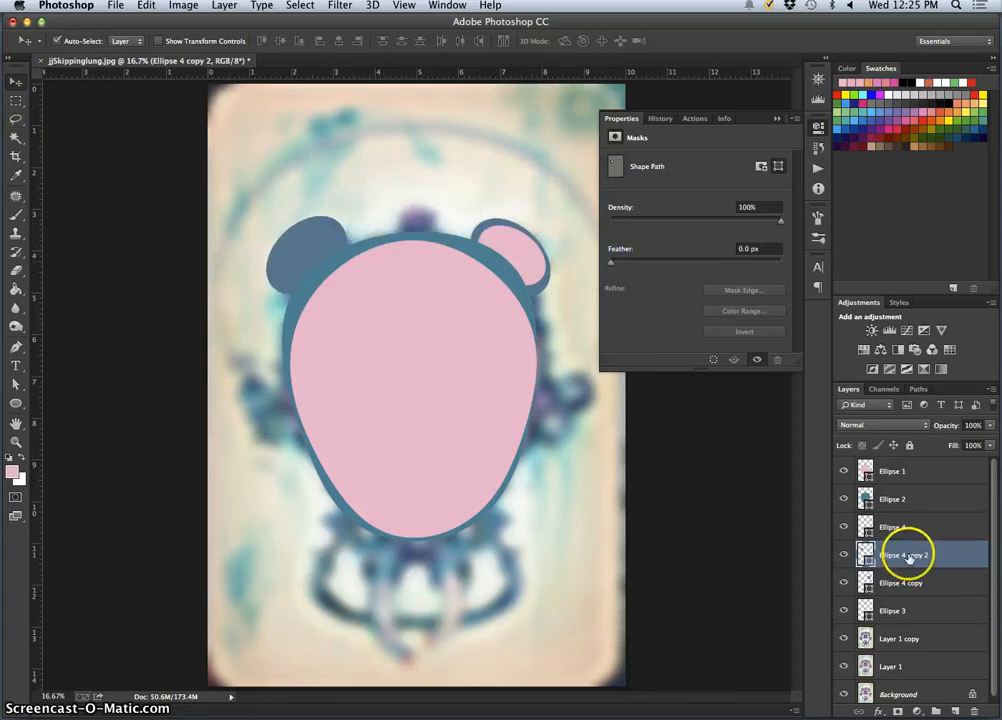
left_click_drag(897, 535, 885, 617)
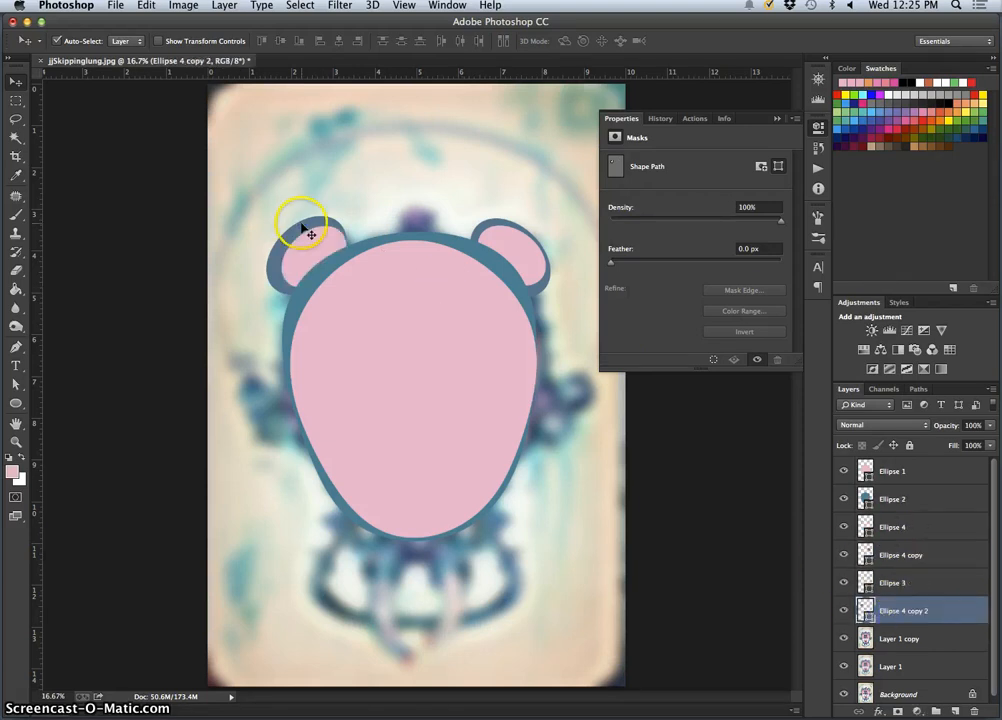
left_click_drag(311, 222, 319, 222)
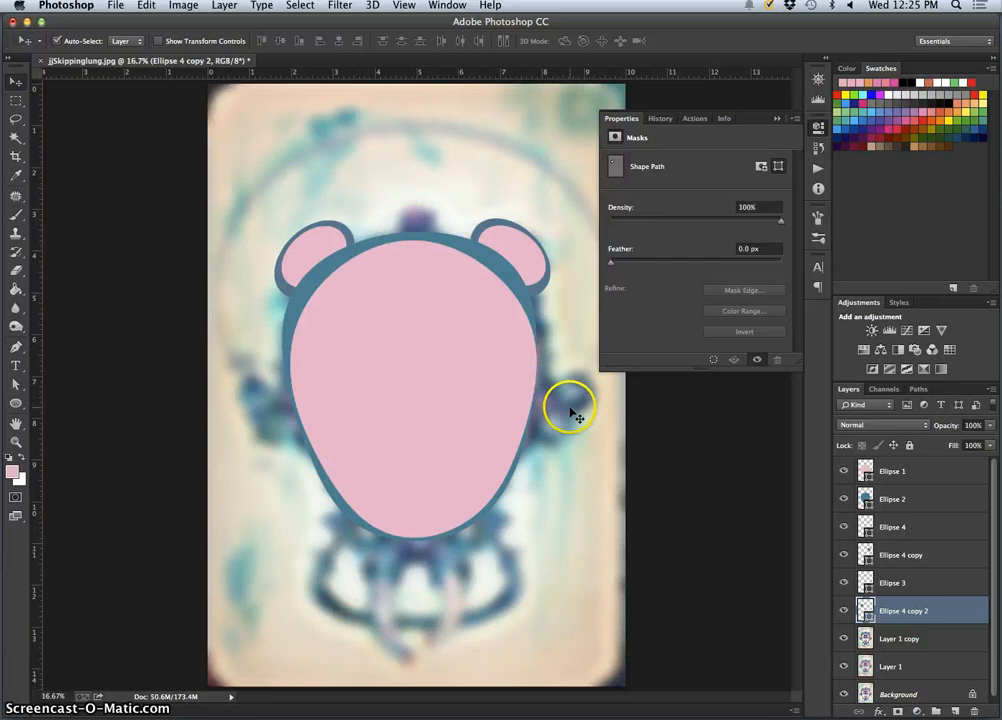
scroll(861, 623, "down", 1)
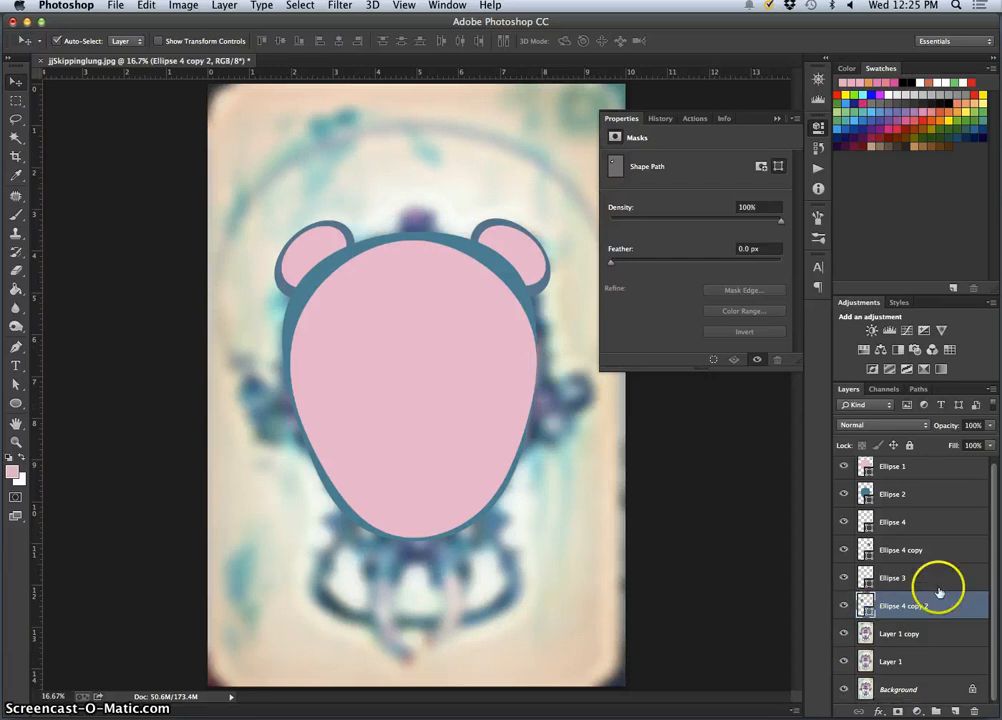